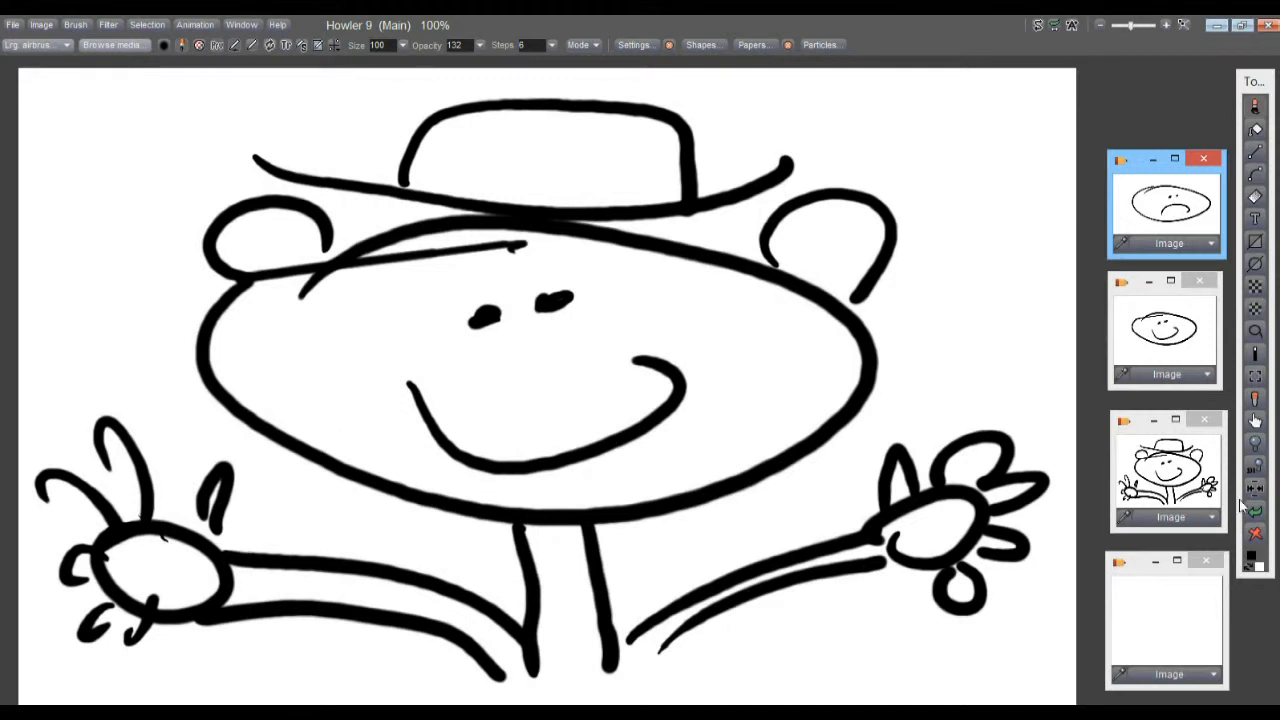
- Clear the hat-wearing character drawing from the canvas
left_click(1256, 535)
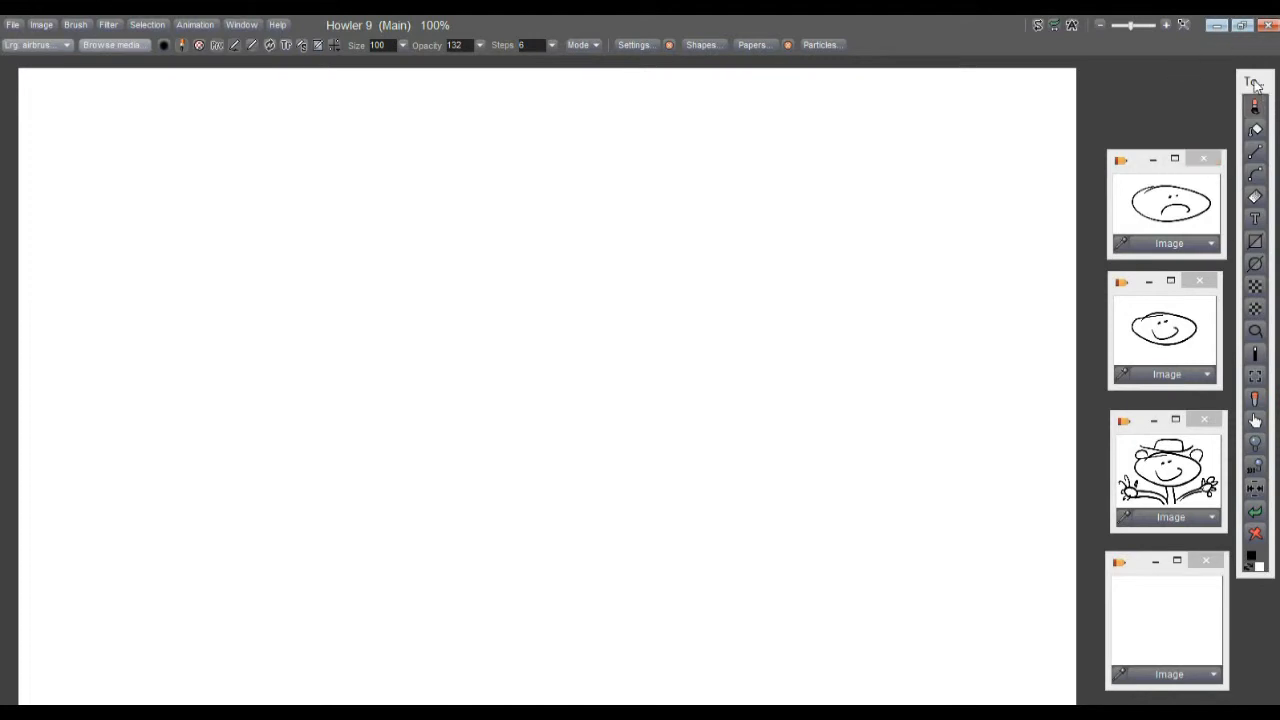
left_click(1125, 168)
left_click(1252, 86)
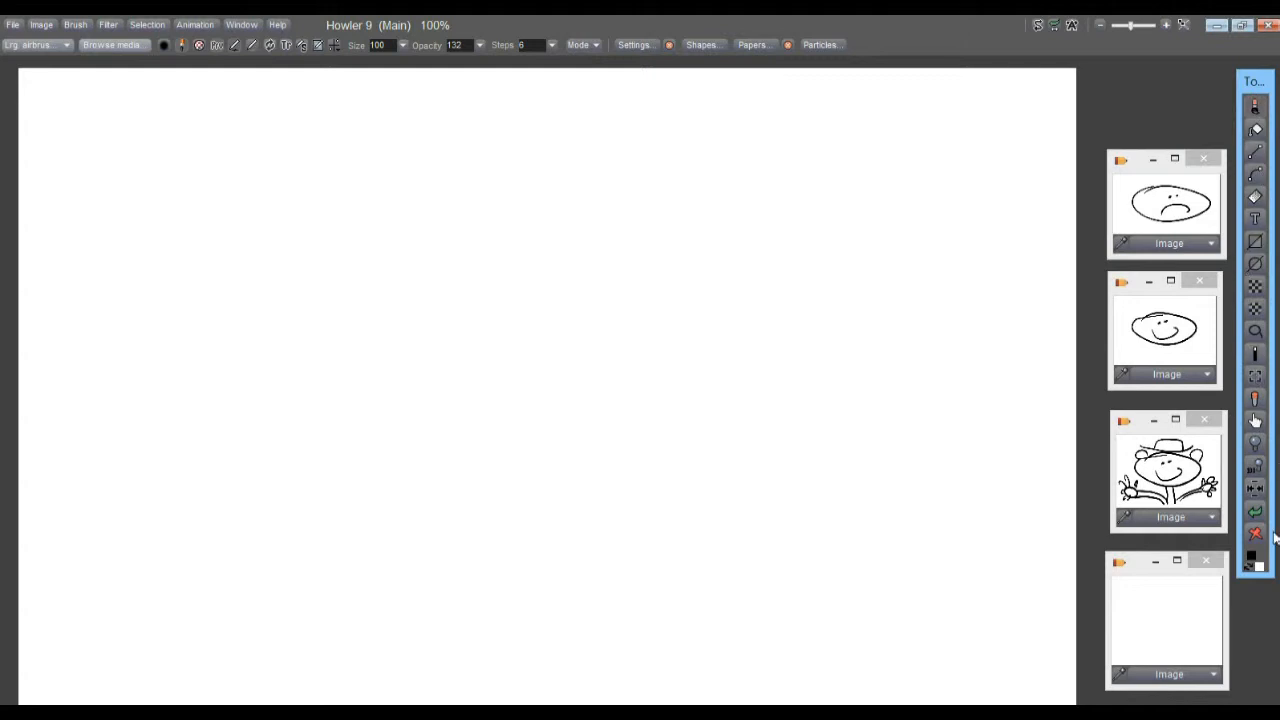
- Switch the tool palette to the two-column layout and reposition it together with the sad-face image window
left_click(249, 25)
mouse_move(369, 58)
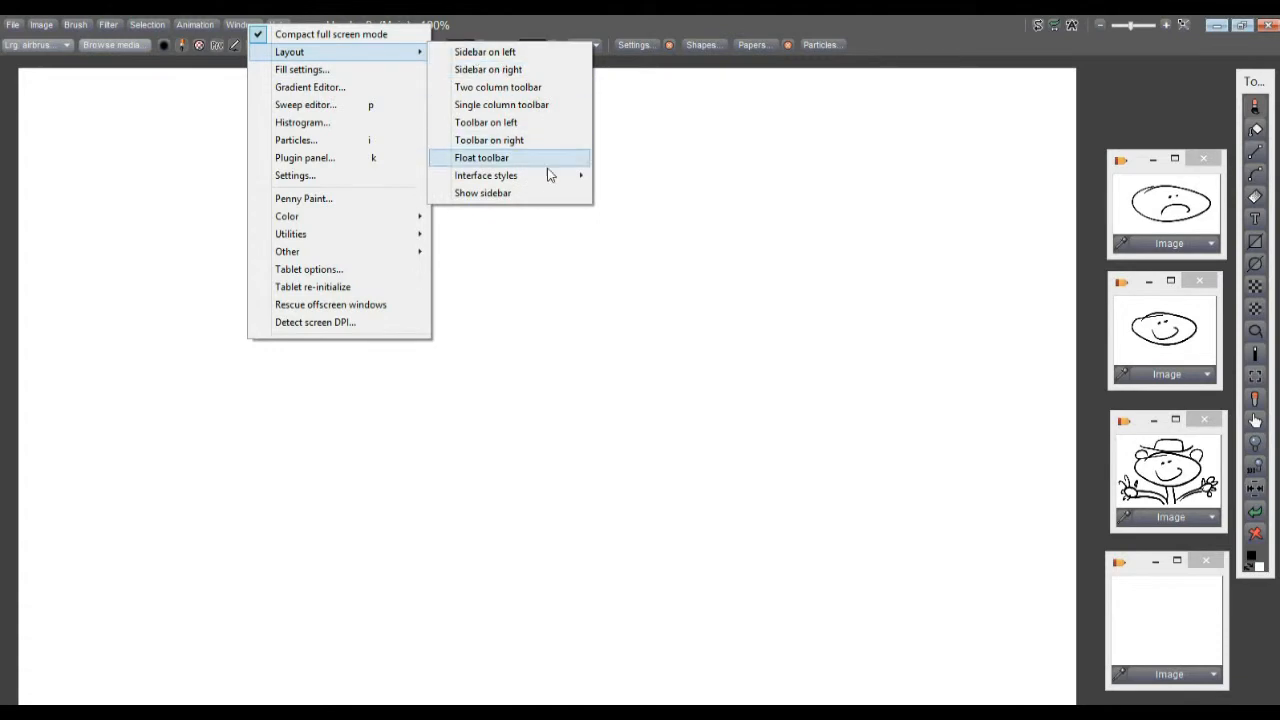
left_click(508, 88)
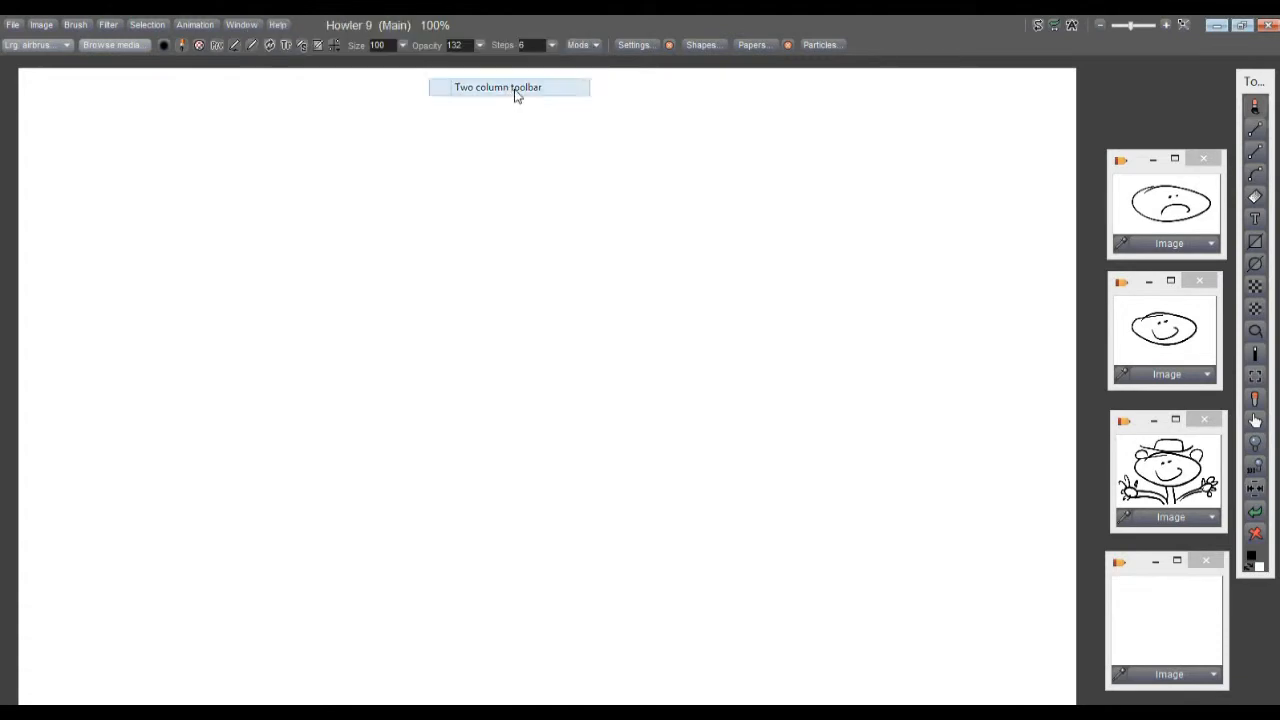
left_click_drag(1263, 82, 1236, 77)
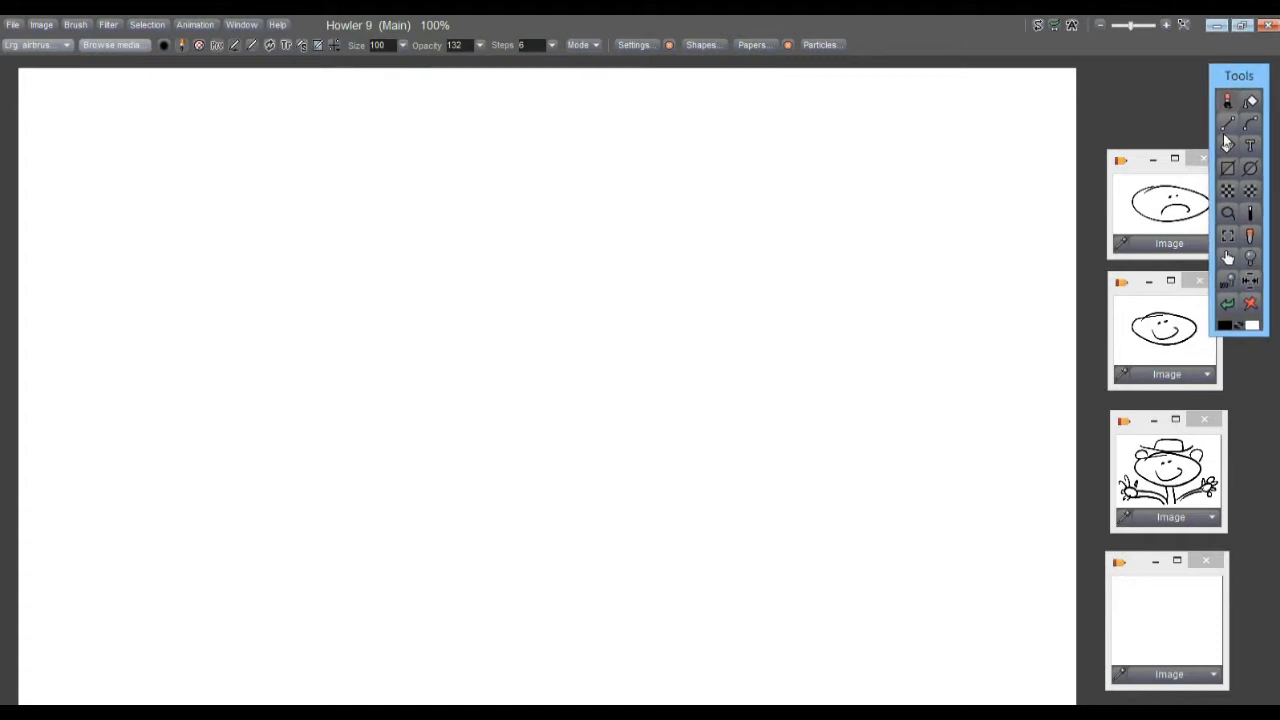
left_click(1130, 170)
left_click_drag(1132, 175, 1112, 173)
mouse_move(1245, 82)
left_mouse_down()
mouse_move(1215, 82)
mouse_move(1239, 83)
left_mouse_up()
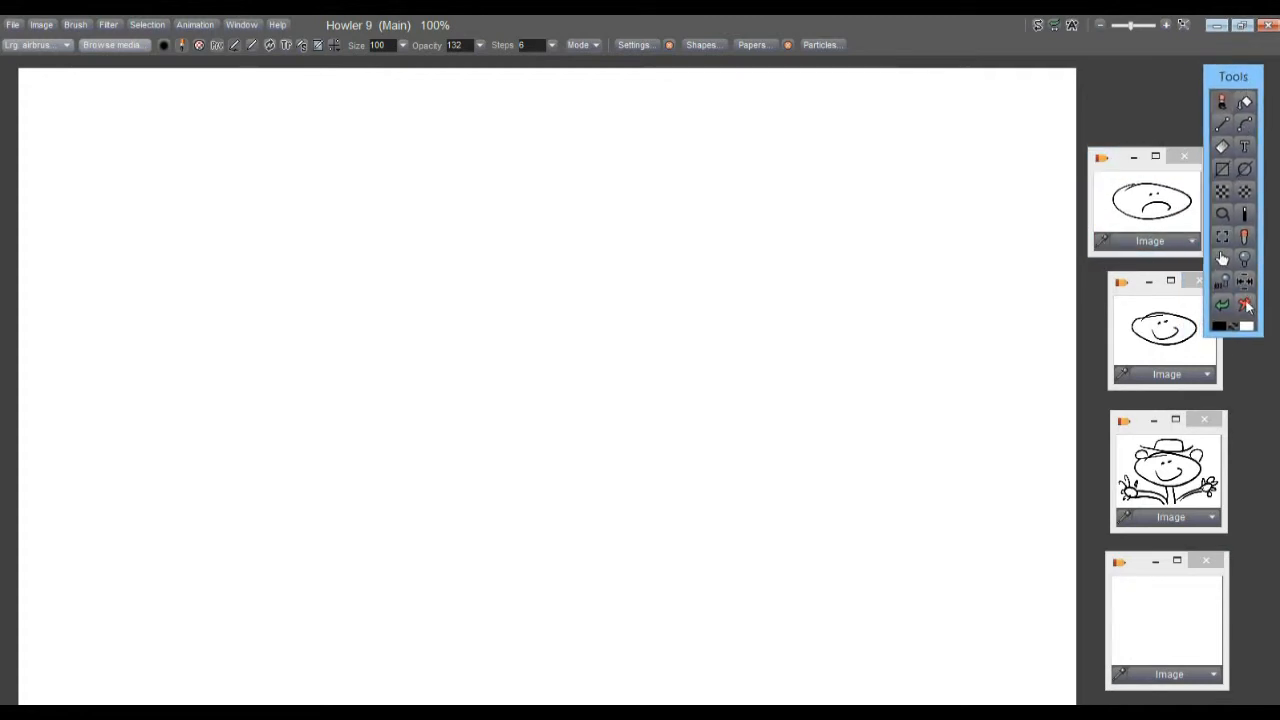
- Clear the canvas and bring the stored smiling face back onto it, doing this twice
left_click(1246, 303)
left_click(1169, 335)
left_click(1247, 304)
left_click(1180, 342)
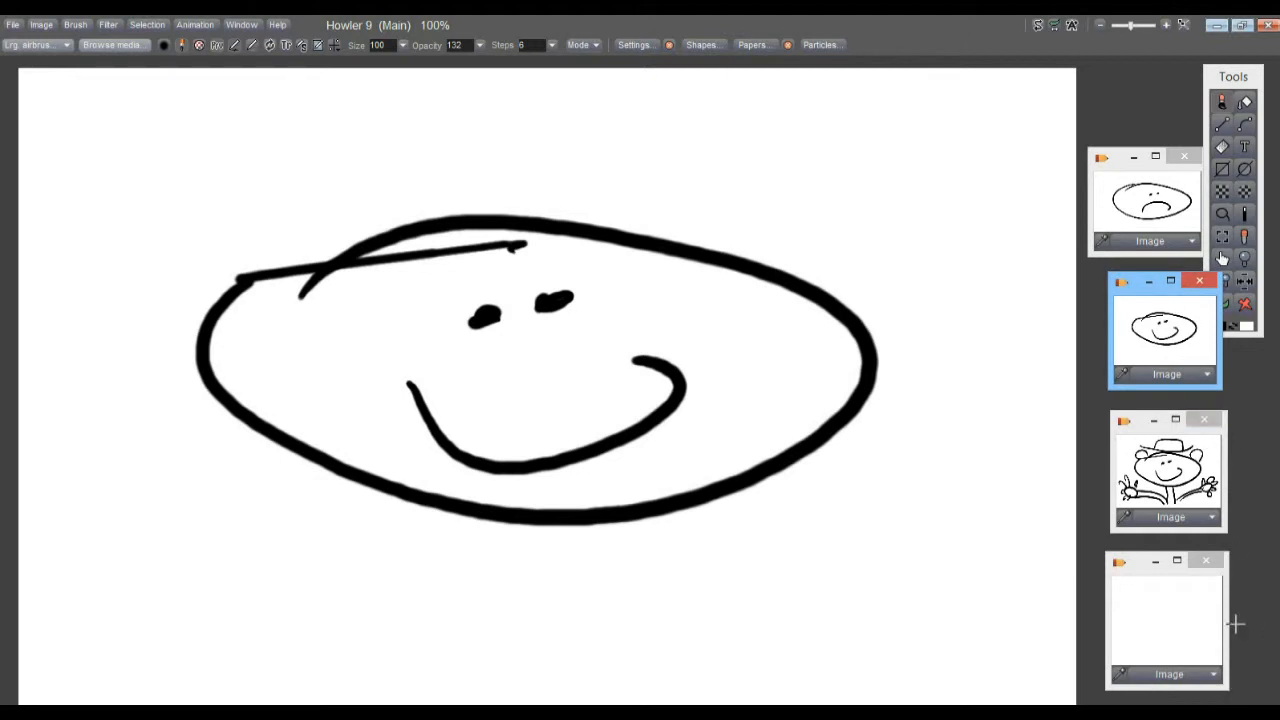
- Clear the smiling face from the canvas and rearrange the blank and sad-face image windows and the floating tool palette
mouse_move(1149, 560)
left_mouse_down()
mouse_move(1168, 584)
mouse_move(1139, 566)
left_mouse_up()
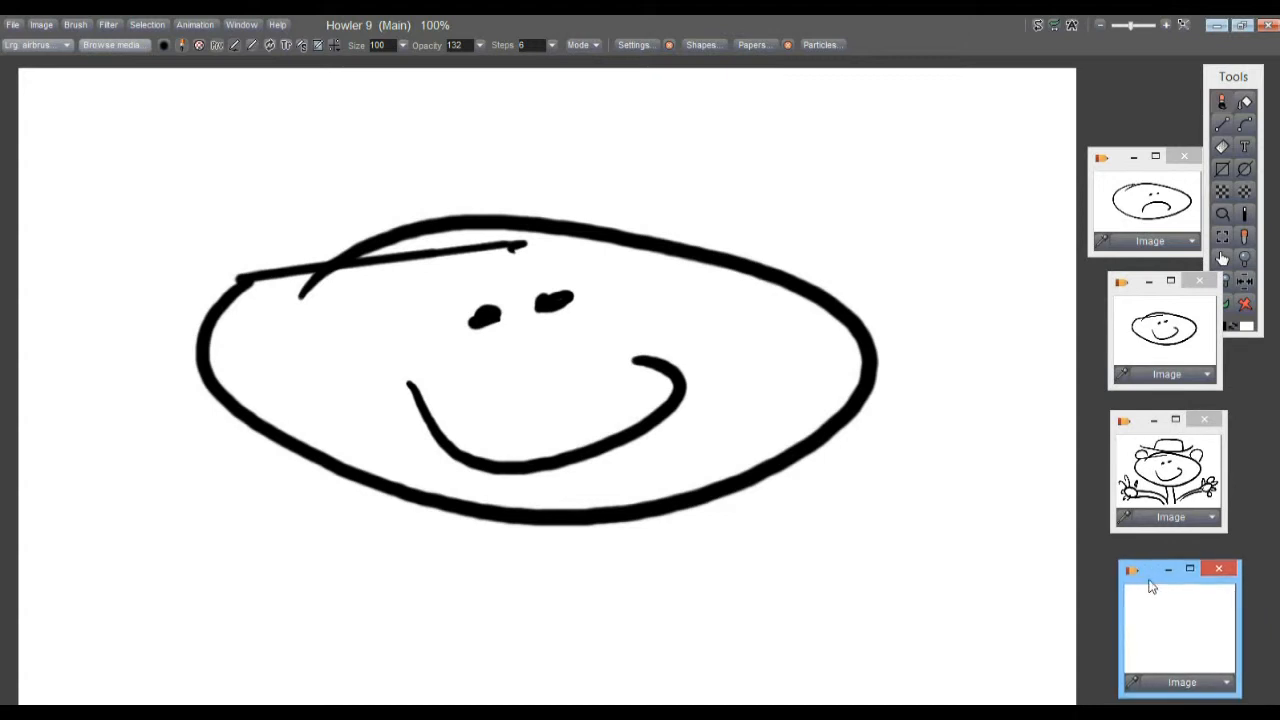
left_click(1245, 304)
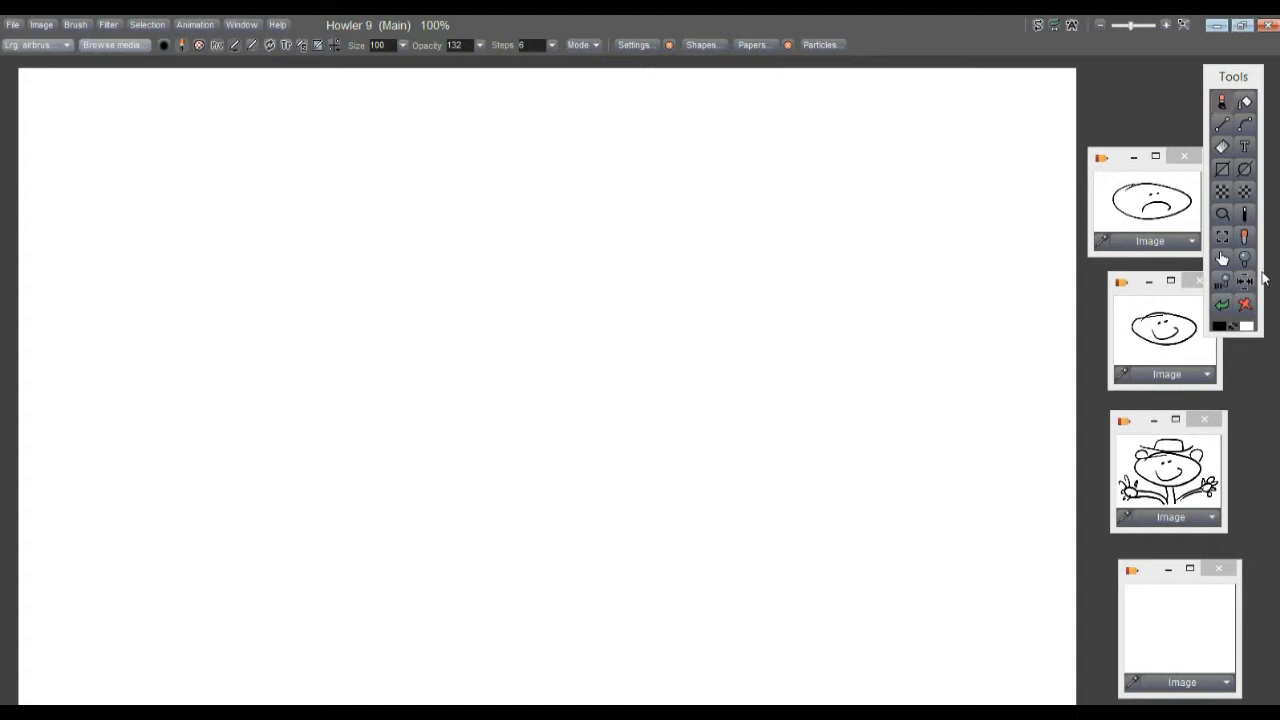
left_click_drag(1241, 84, 1062, 98)
left_click_drag(1120, 160, 1183, 207)
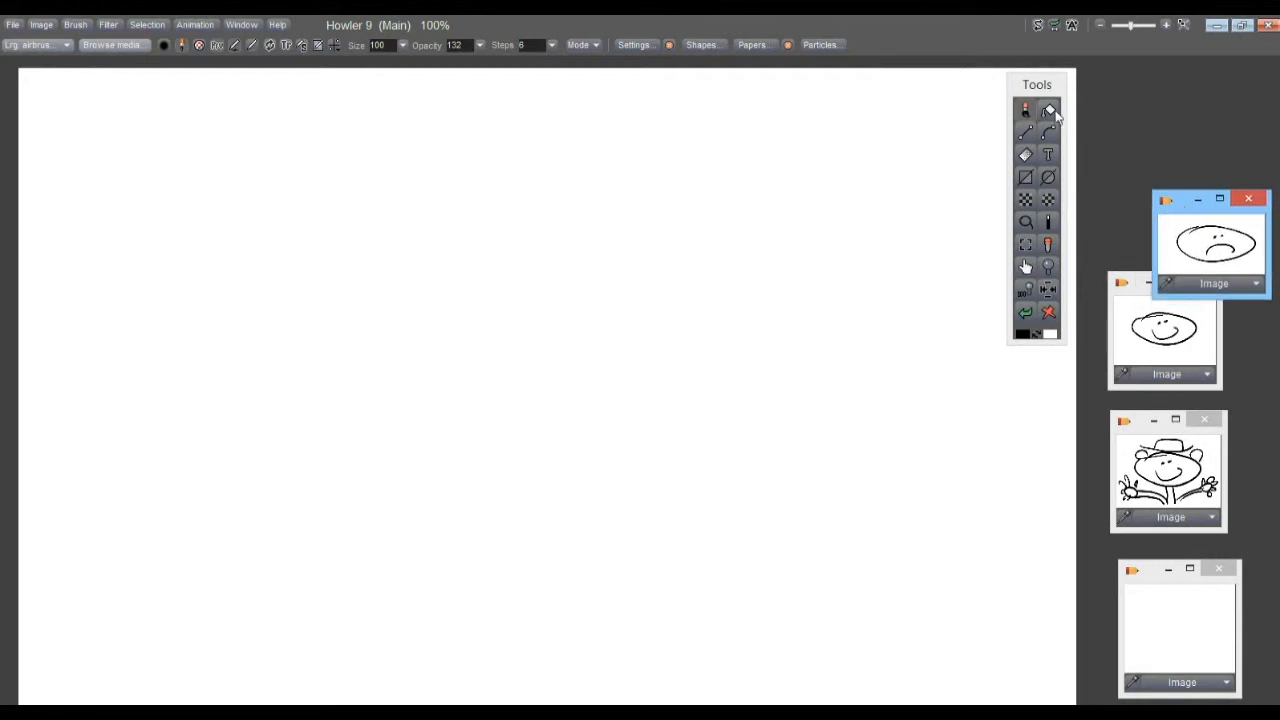
left_click_drag(1038, 88, 1134, 79)
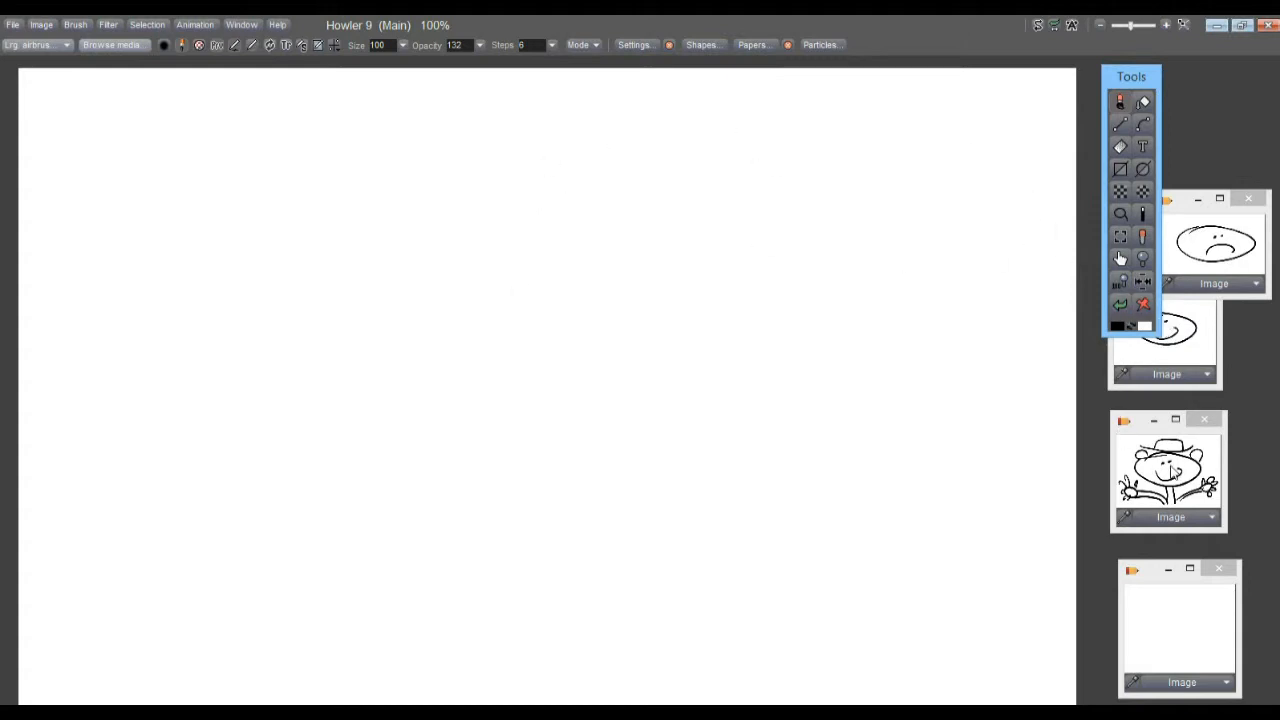
- Undo repeatedly through the stored drawing history, ending with the smiling face on the canvas
left_click(1120, 305)
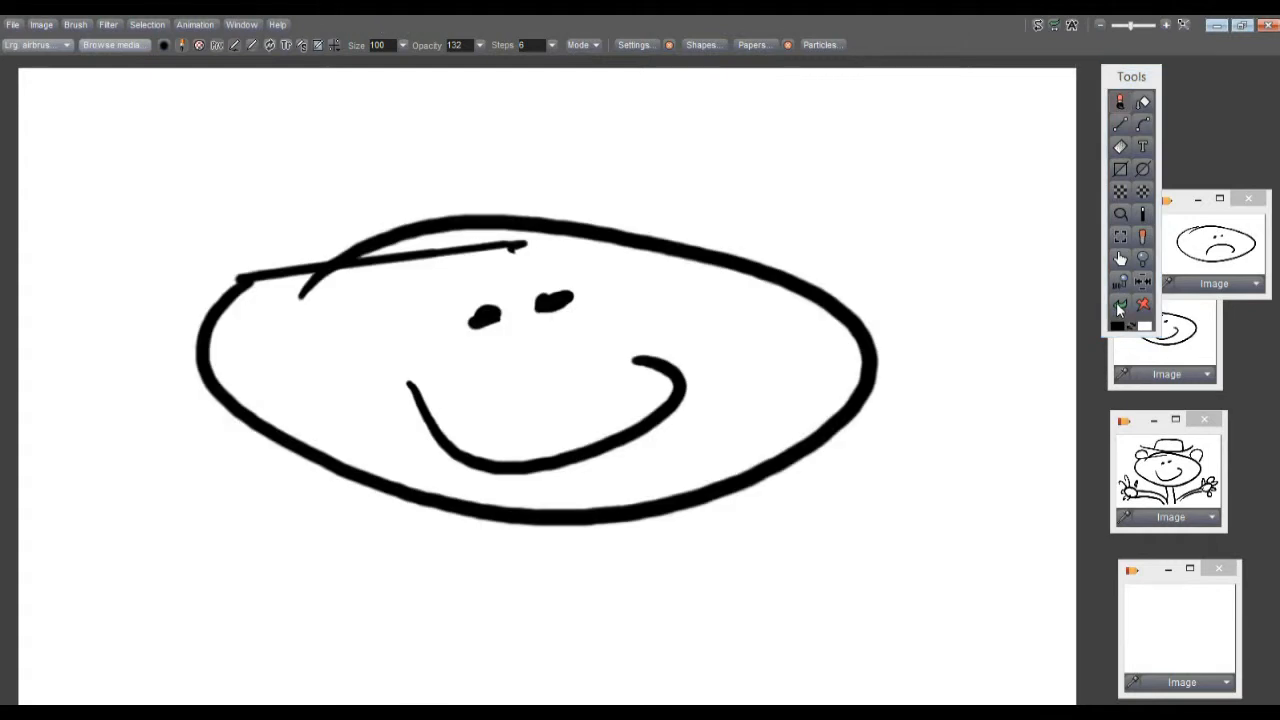
left_click(1119, 306)
left_click(1119, 307)
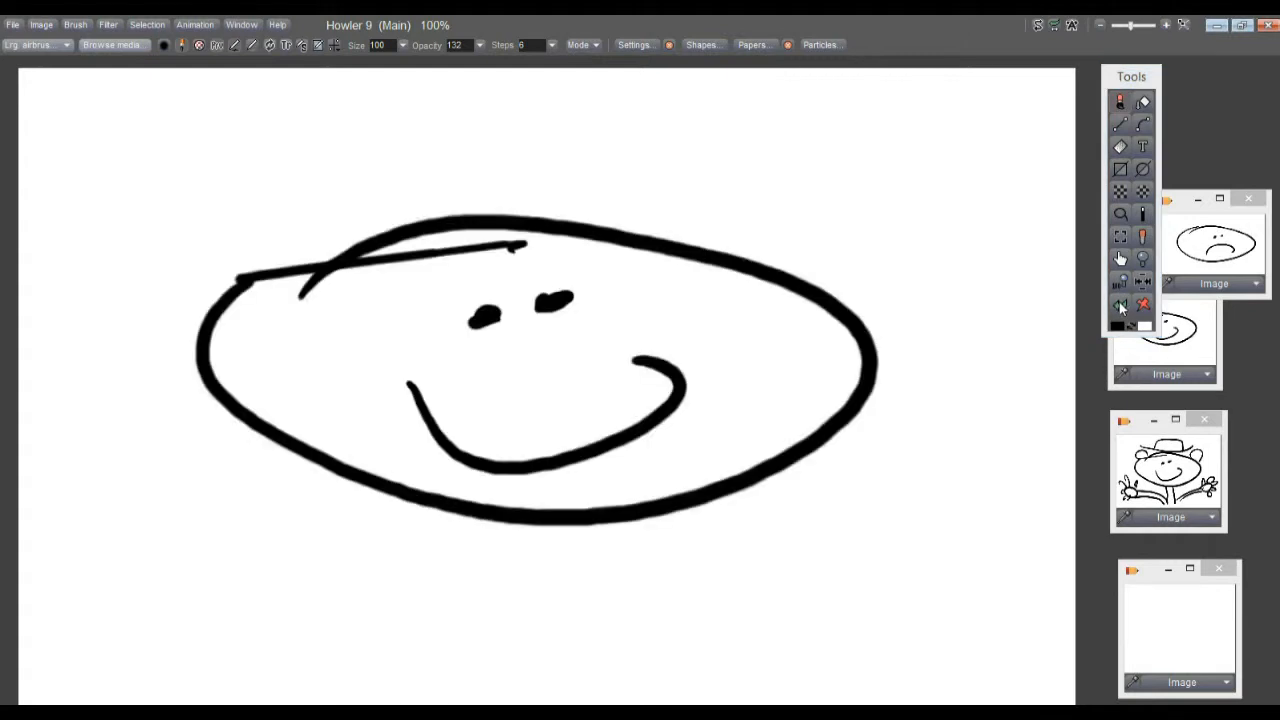
left_click(1120, 306)
left_click(1121, 306)
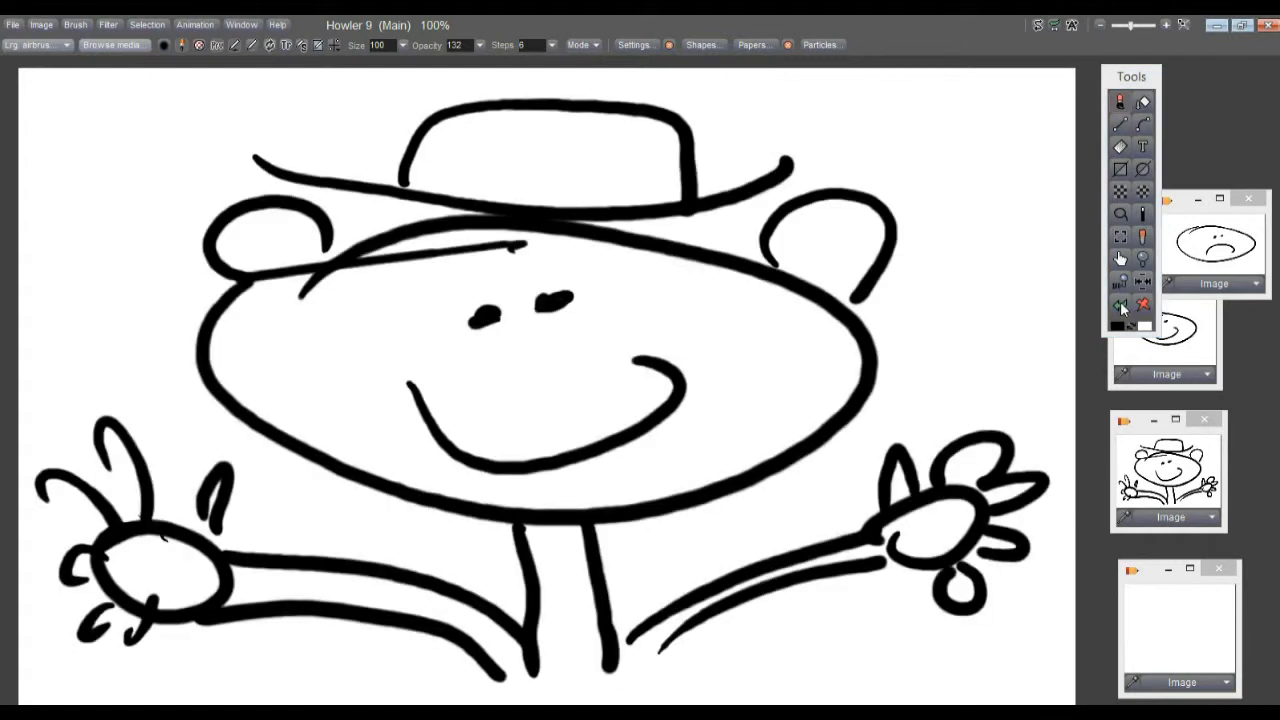
left_click(1120, 307)
left_click(1120, 307)
left_click(1120, 307)
left_click(1122, 307)
left_click(1121, 307)
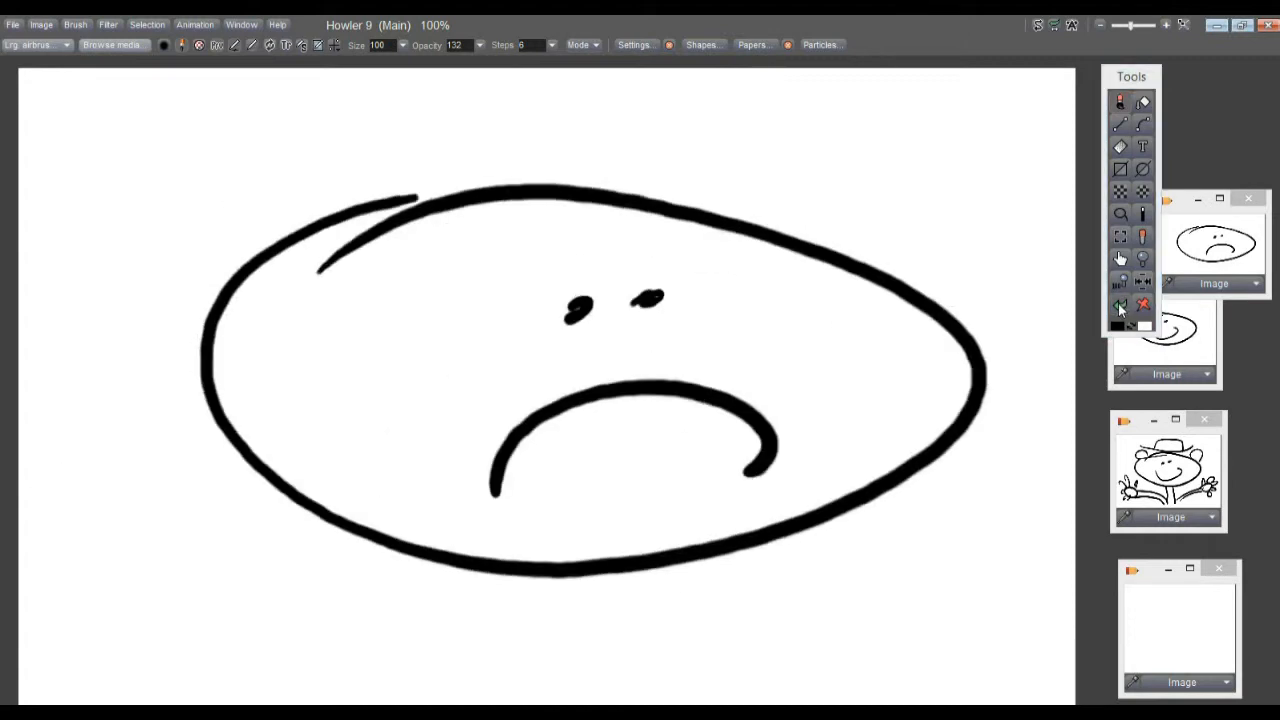
left_click(1121, 307)
left_click(1121, 307)
left_click(1121, 307)
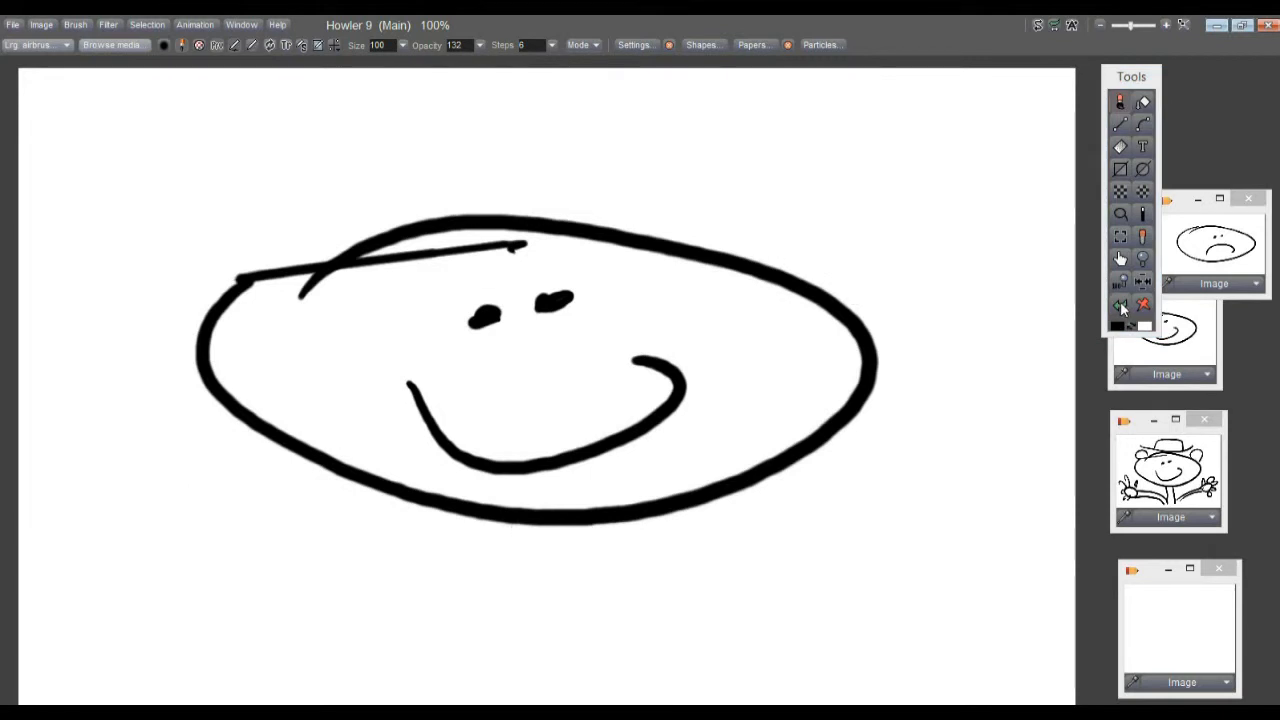
left_click(1121, 307)
left_click(1121, 307)
left_click(1121, 307)
left_click(1121, 307)
left_click(1121, 307)
left_click(1121, 307)
left_click(1121, 307)
left_click(1121, 307)
left_click(1119, 306)
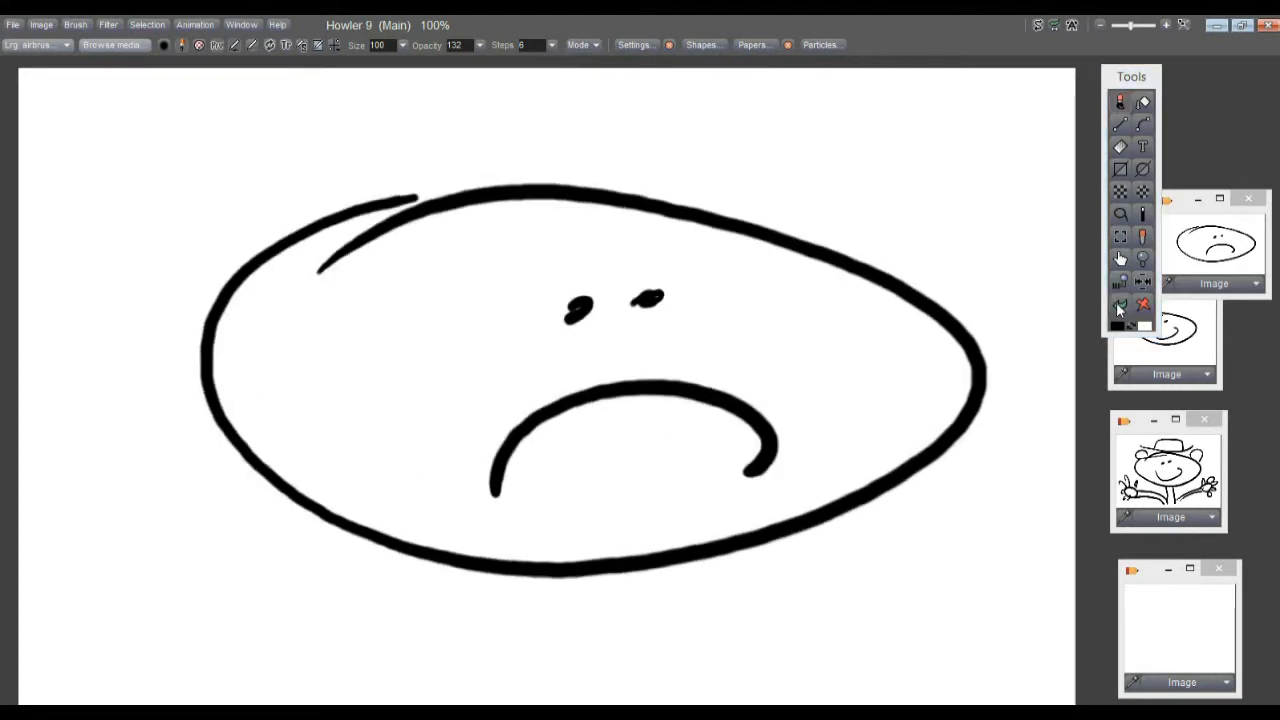
left_click(1119, 306)
left_click(1119, 306)
left_click(1119, 306)
left_click(1119, 306)
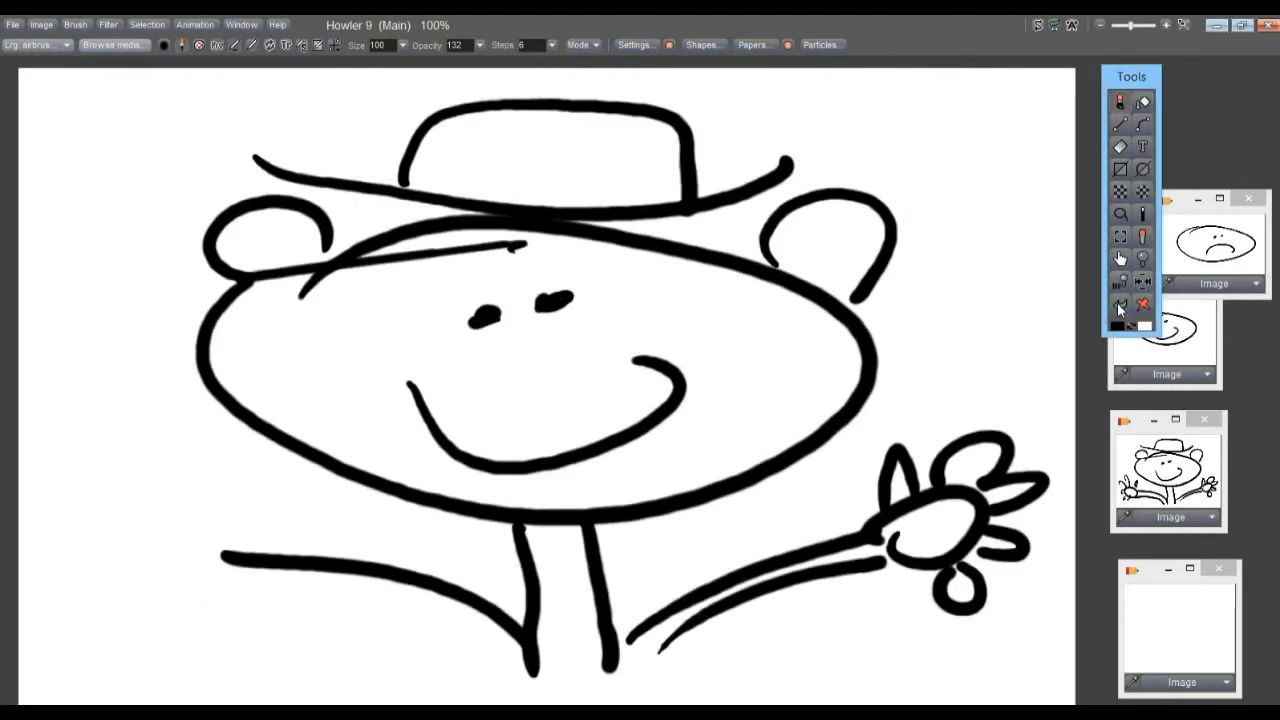
left_click(1119, 306)
left_click(1119, 306)
left_click(1119, 306)
left_click(1119, 306)
left_click(1119, 306)
left_click(1119, 306)
left_click(1119, 307)
left_click(1119, 307)
left_click(1119, 307)
left_click(1119, 307)
left_click(1119, 307)
left_click(1119, 307)
left_click(1119, 307)
left_click(1119, 307)
left_click(1119, 307)
left_click(1119, 307)
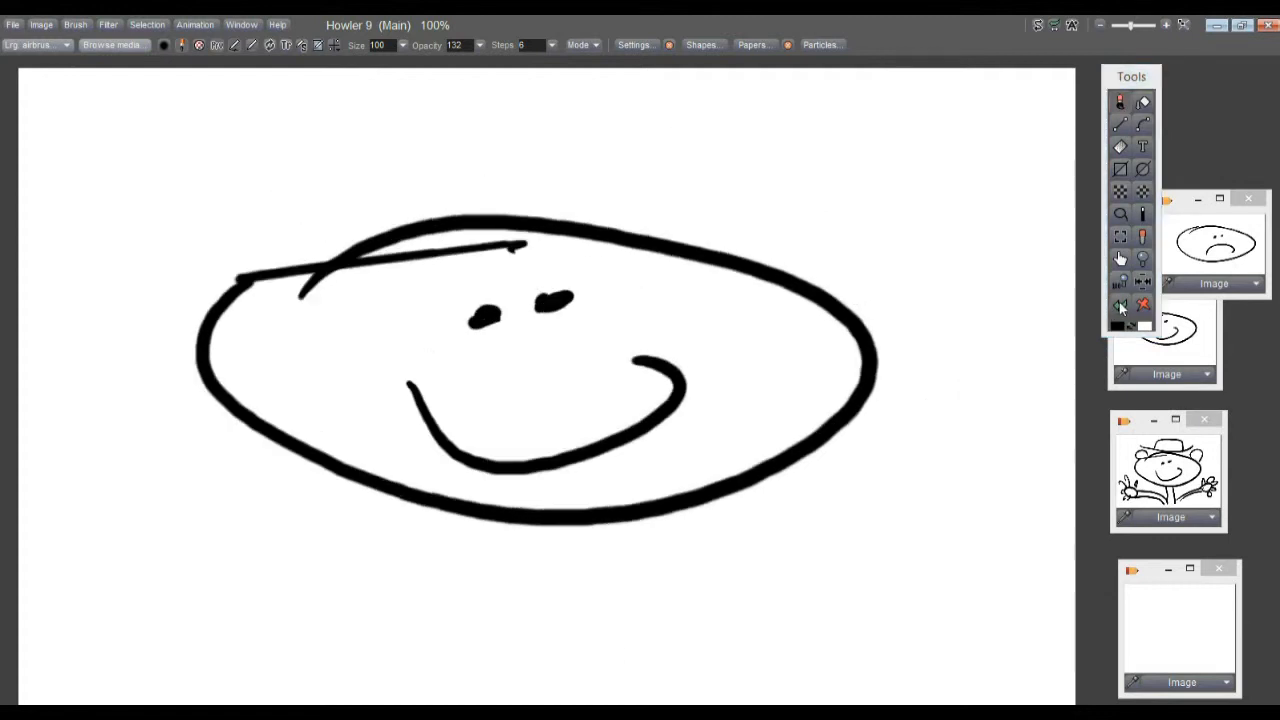
left_click(1119, 307)
left_click(1119, 307)
left_click(1119, 307)
left_click(1119, 307)
left_click(1119, 307)
left_click(1119, 307)
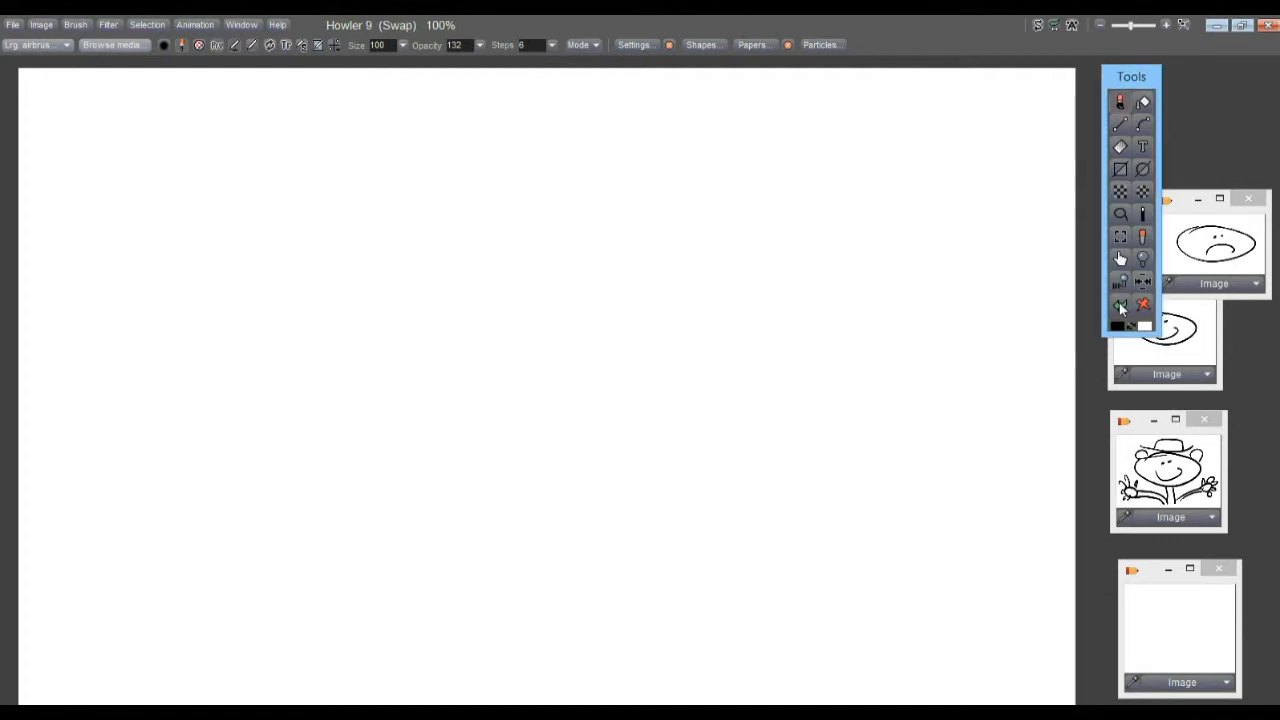
left_click(1119, 307)
left_click(1119, 307)
left_click(1119, 307)
left_click(1119, 307)
left_click(1119, 307)
left_click(1119, 307)
left_click(1119, 307)
left_click(1119, 307)
left_click(1119, 307)
left_click(1119, 307)
left_click(1119, 307)
left_click(1119, 307)
left_click(1121, 307)
left_click(1121, 307)
left_click(1121, 307)
left_click(1121, 307)
left_click(1121, 307)
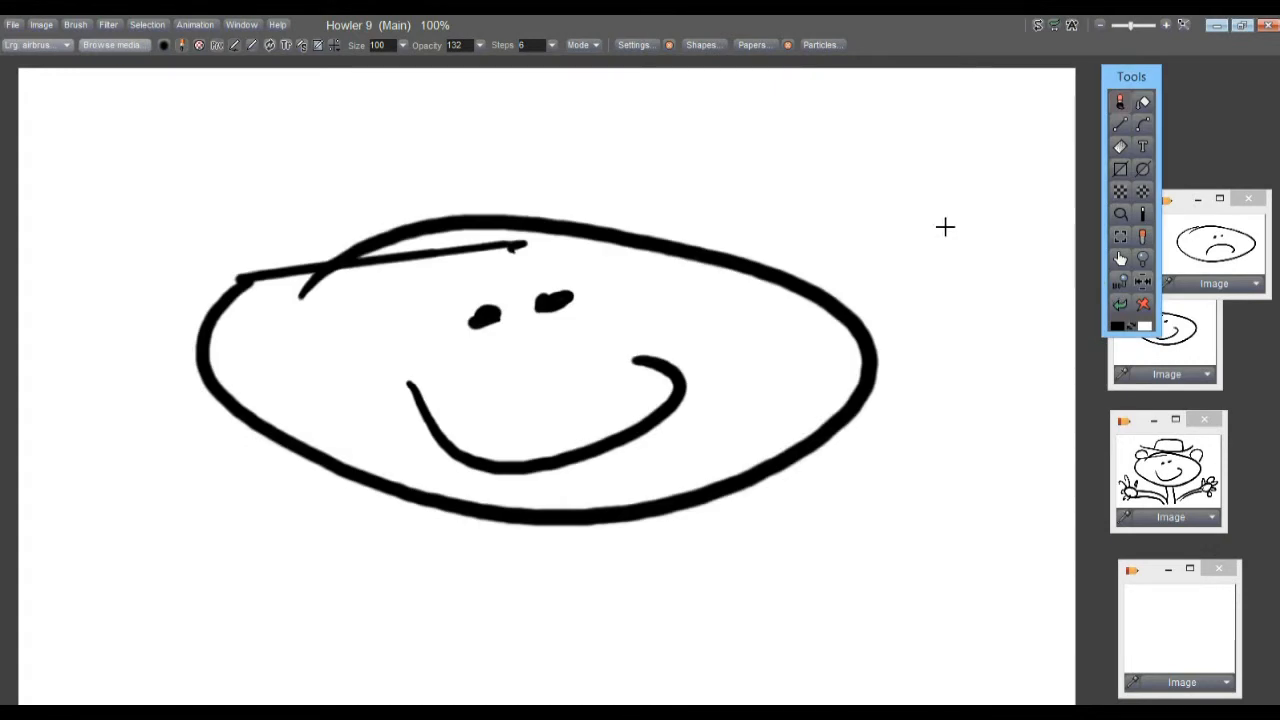
- Check the undo memory allocation in the program settings' memory options and accept the settings as they are
left_click(245, 26)
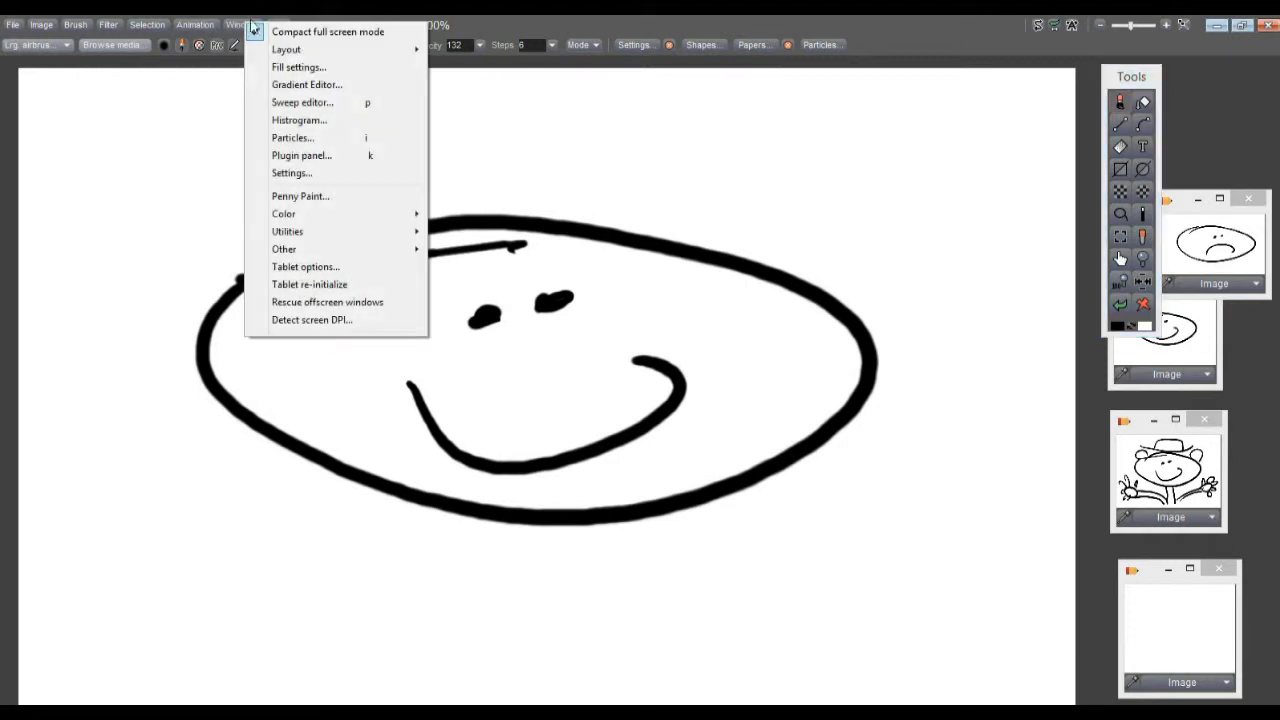
mouse_move(342, 53)
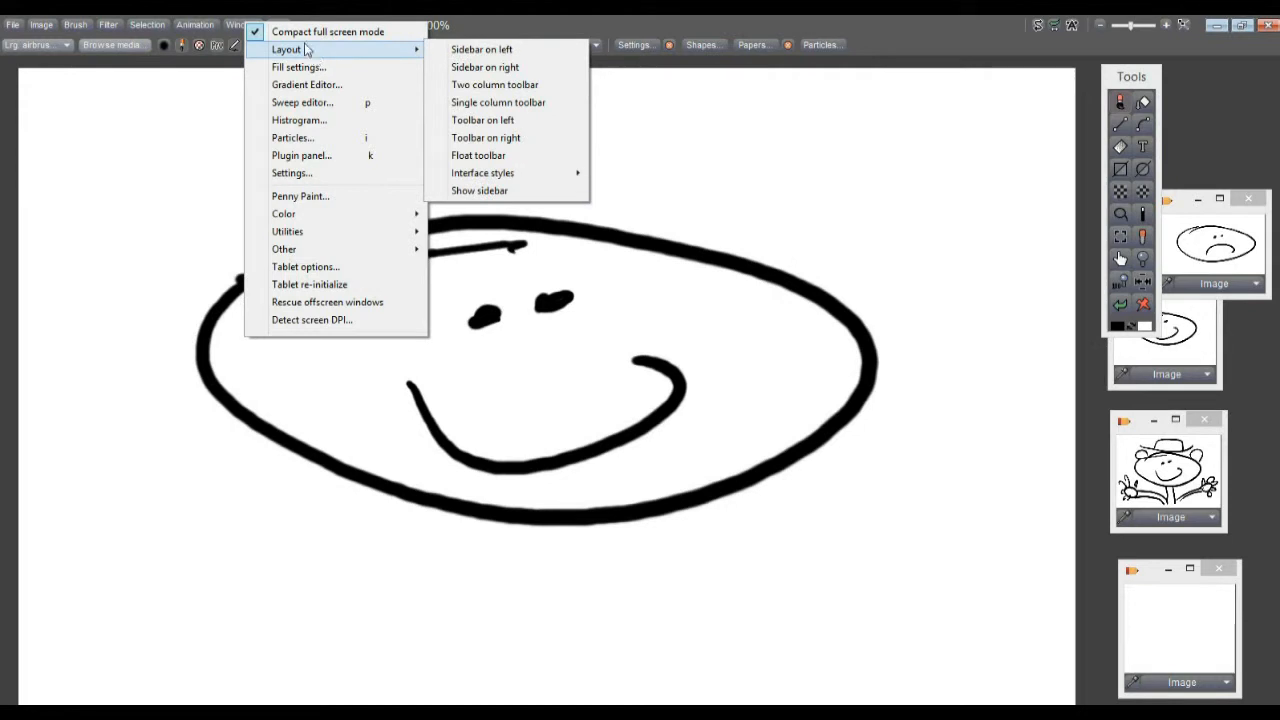
left_click(318, 173)
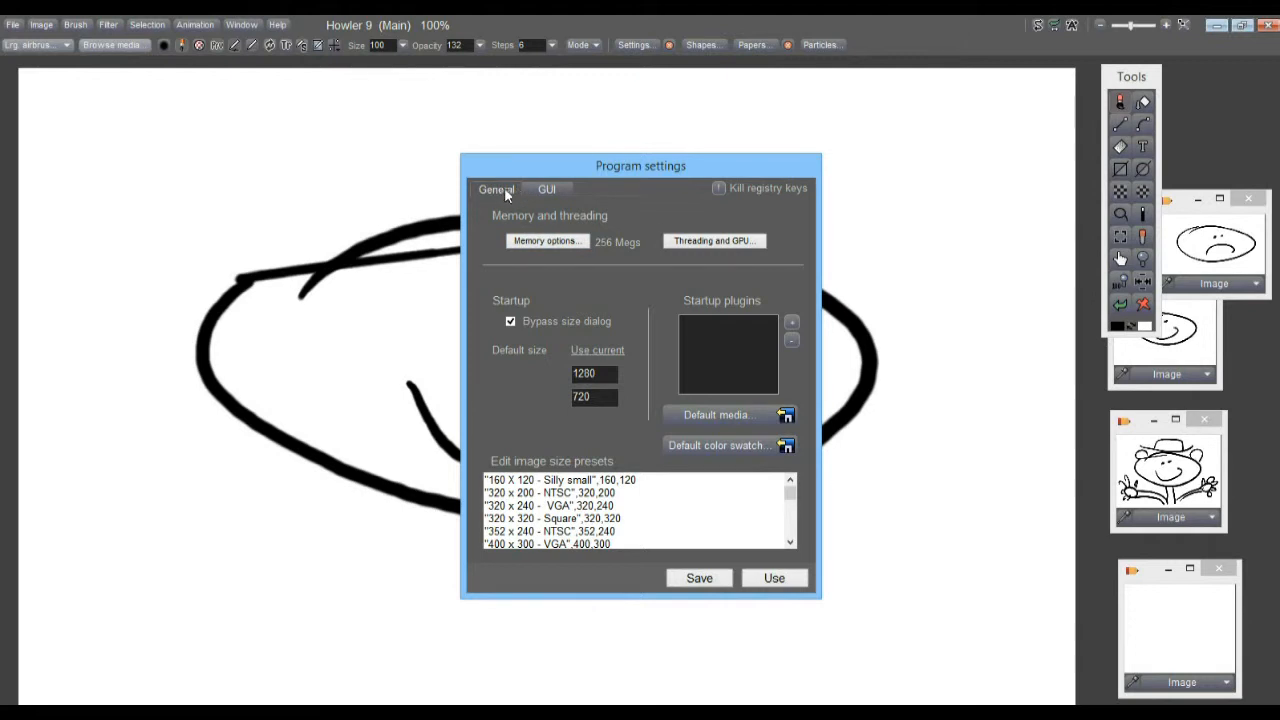
left_click(554, 244)
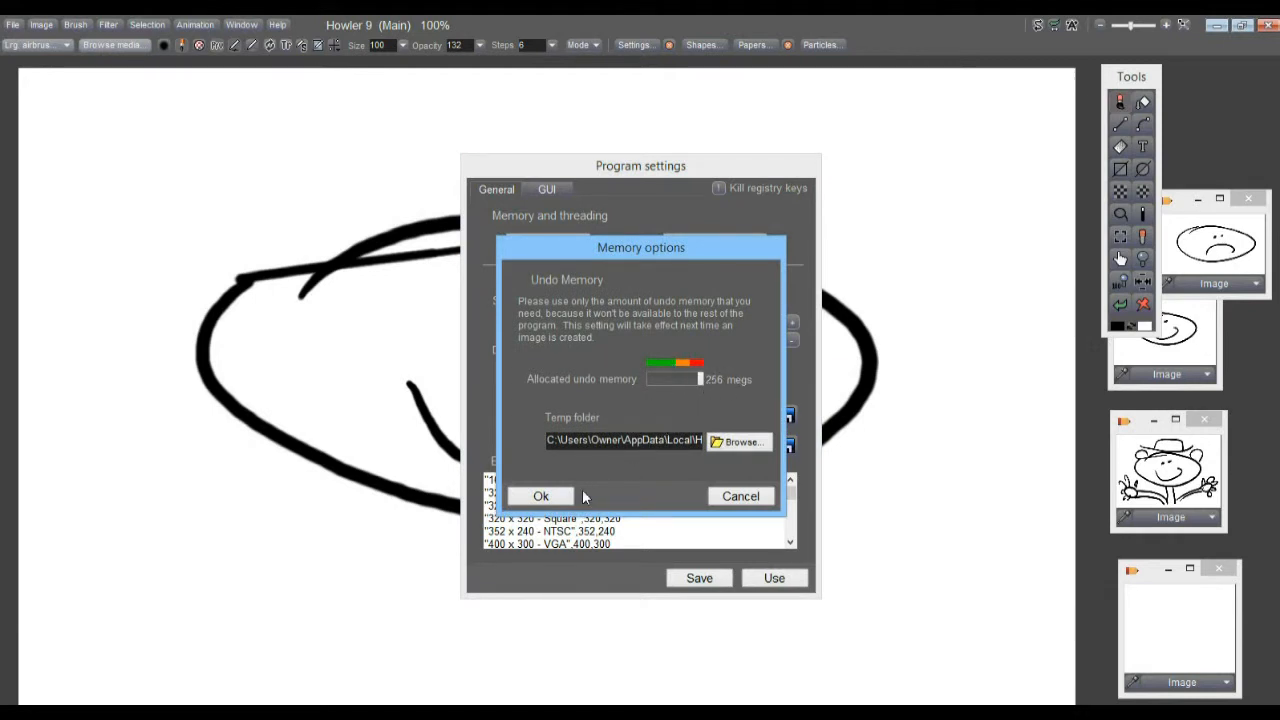
left_click(540, 496)
left_click(646, 450)
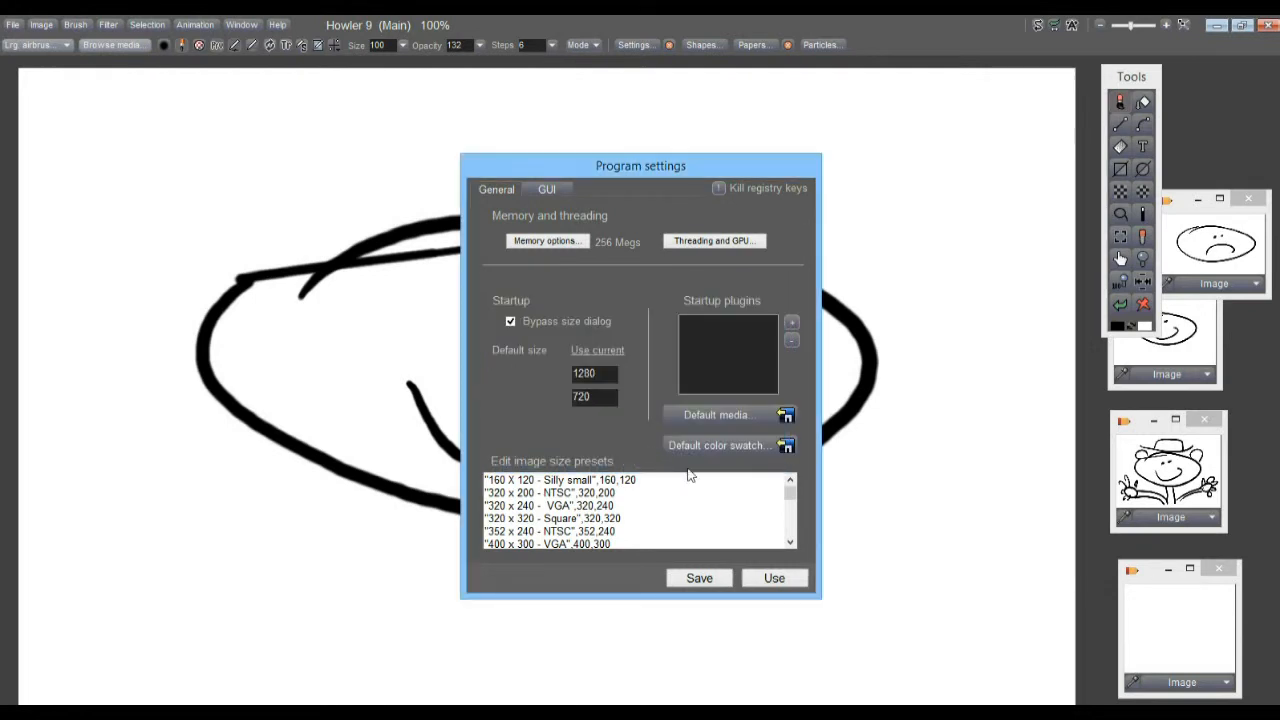
left_click(774, 578)
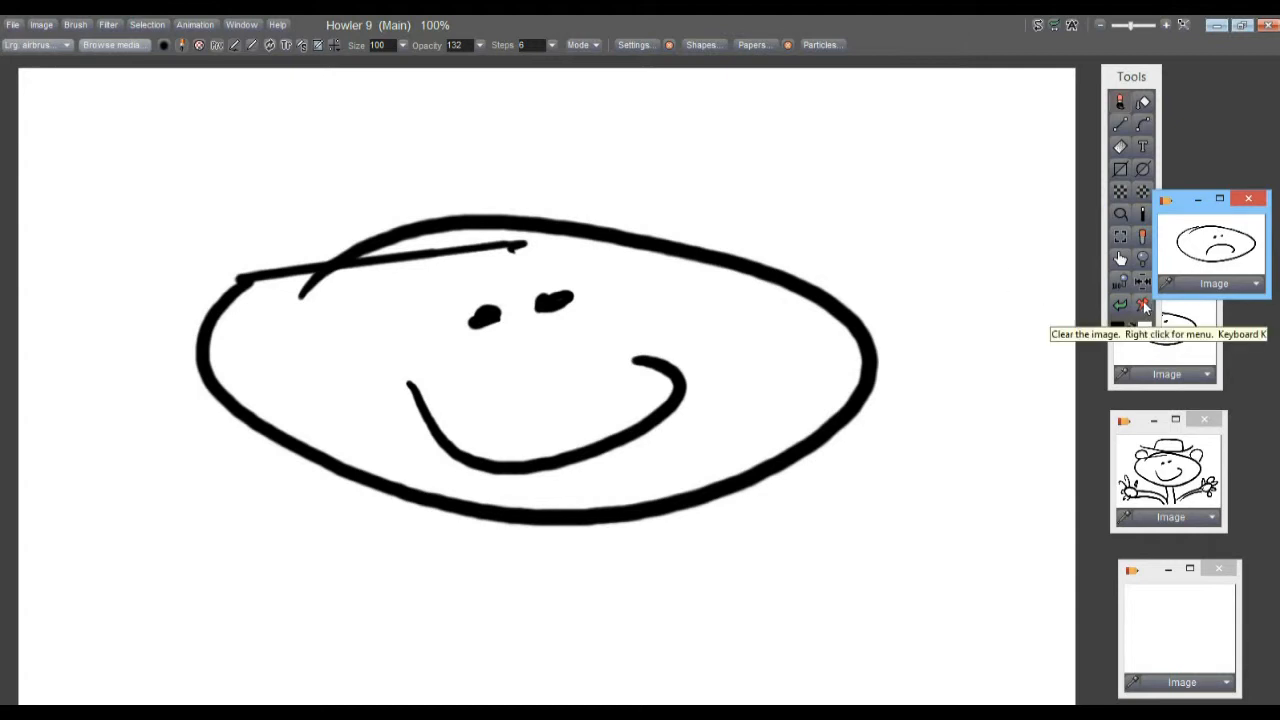
- Clear the canvas and sketch a large oval head outline with loose, overlapping black brush strokes
left_click(1145, 306)
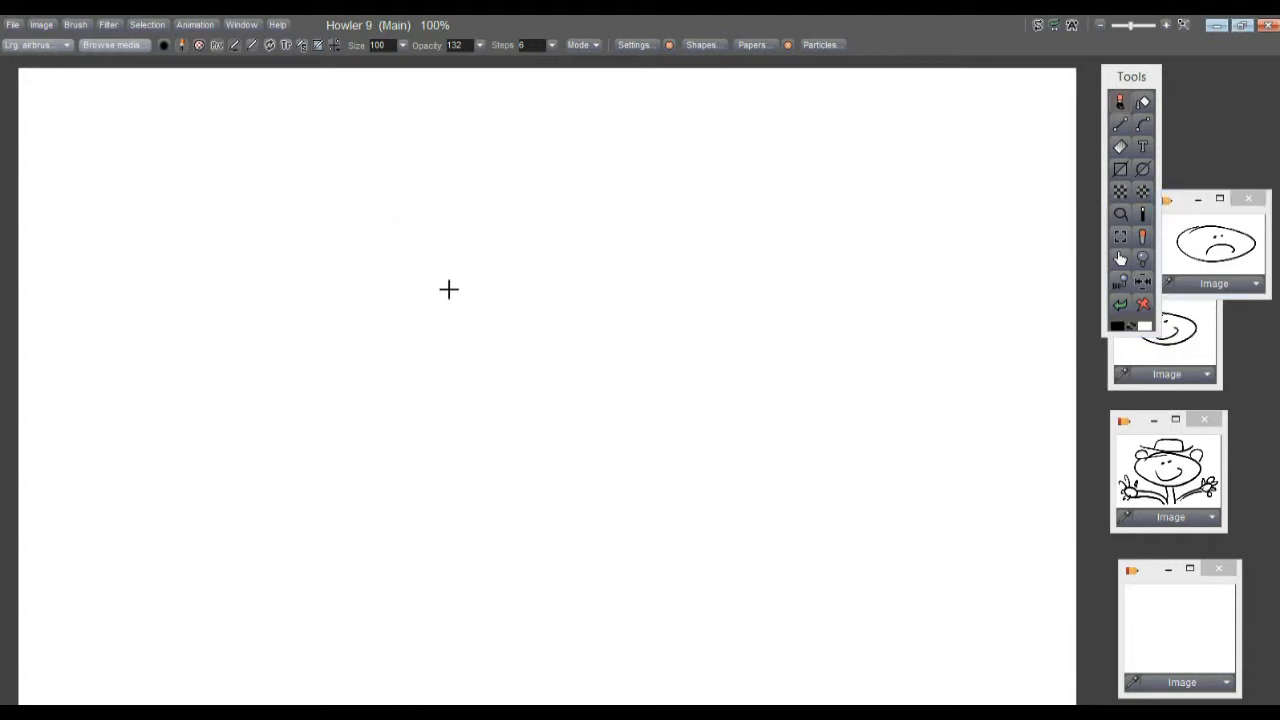
mouse_move(385, 277)
left_mouse_down()
mouse_move(331, 403)
mouse_move(403, 500)
mouse_move(510, 545)
mouse_move(810, 447)
left_mouse_up()
left_click_drag(791, 500, 845, 453)
left_click_drag(886, 301, 899, 375)
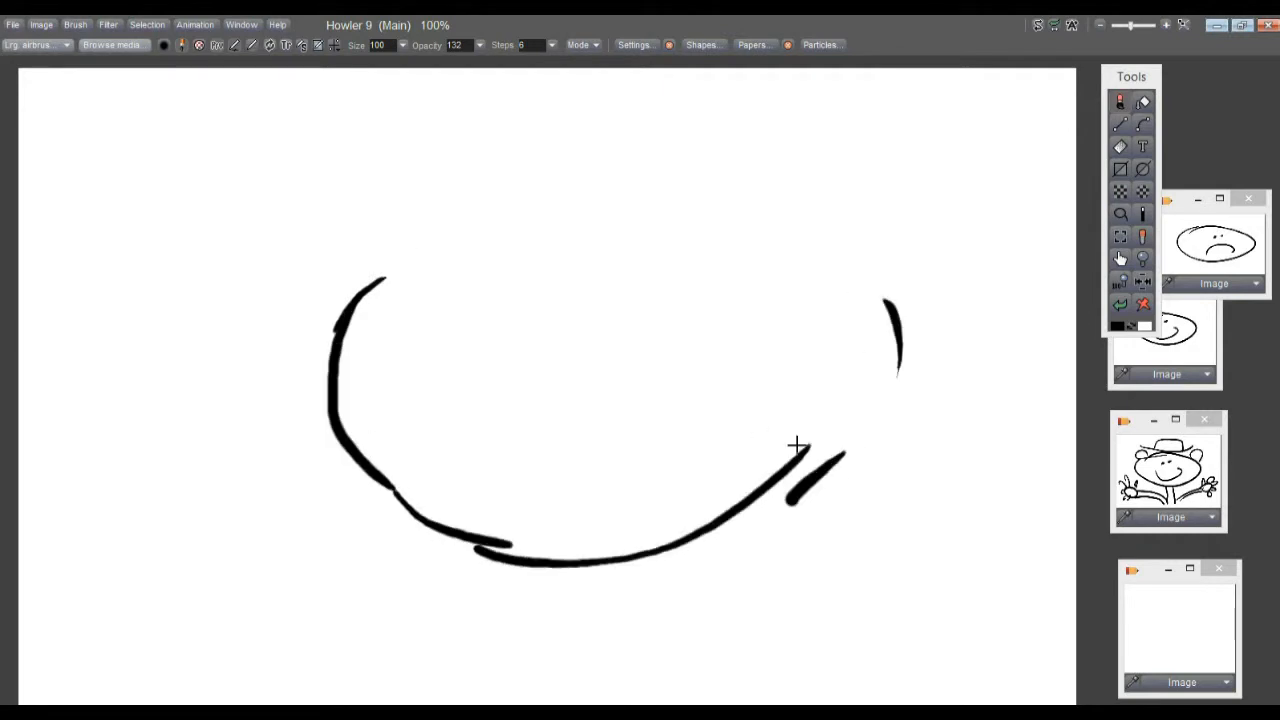
left_click_drag(745, 491, 748, 247)
mouse_move(842, 315)
left_mouse_down()
mouse_move(675, 229)
mouse_move(578, 213)
left_mouse_up()
mouse_move(817, 244)
left_mouse_down()
mouse_move(475, 237)
mouse_move(447, 252)
left_mouse_up()
mouse_move(690, 196)
left_mouse_down()
mouse_move(500, 211)
mouse_move(365, 291)
left_mouse_up()
left_click_drag(455, 199, 849, 253)
mouse_move(663, 209)
left_mouse_down()
mouse_move(870, 402)
mouse_move(850, 425)
left_mouse_up()
mouse_move(850, 227)
left_mouse_down()
mouse_move(884, 326)
mouse_move(762, 487)
left_mouse_up()
mouse_move(903, 378)
left_mouse_down()
mouse_move(812, 505)
mouse_move(722, 555)
left_mouse_up()
mouse_move(791, 503)
left_mouse_down()
mouse_move(735, 549)
mouse_move(516, 599)
left_mouse_up()
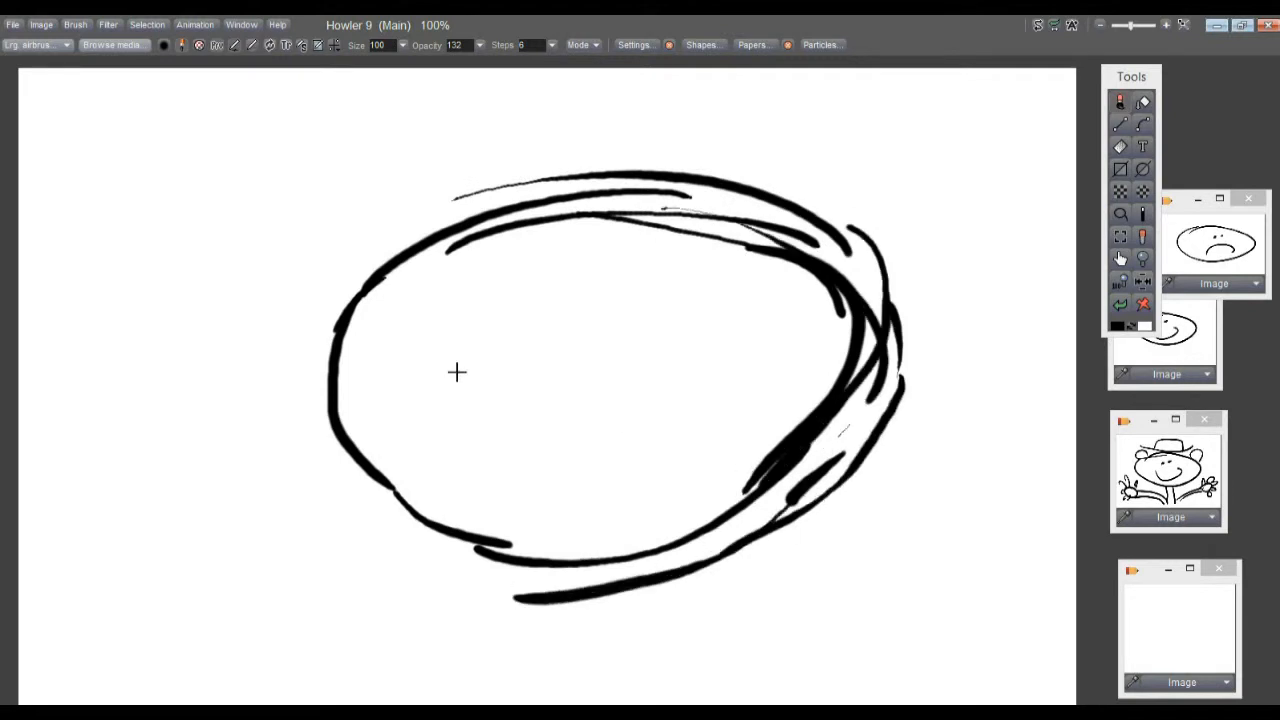
- Draw two arched eyebrows in the upper part of the head with short overlapping strokes
mouse_move(449, 300)
left_mouse_down()
mouse_move(383, 352)
mouse_move(714, 279)
left_mouse_up()
left_click_drag(632, 280, 762, 302)
mouse_move(742, 280)
left_mouse_down()
mouse_move(769, 300)
mouse_move(773, 350)
left_mouse_up()
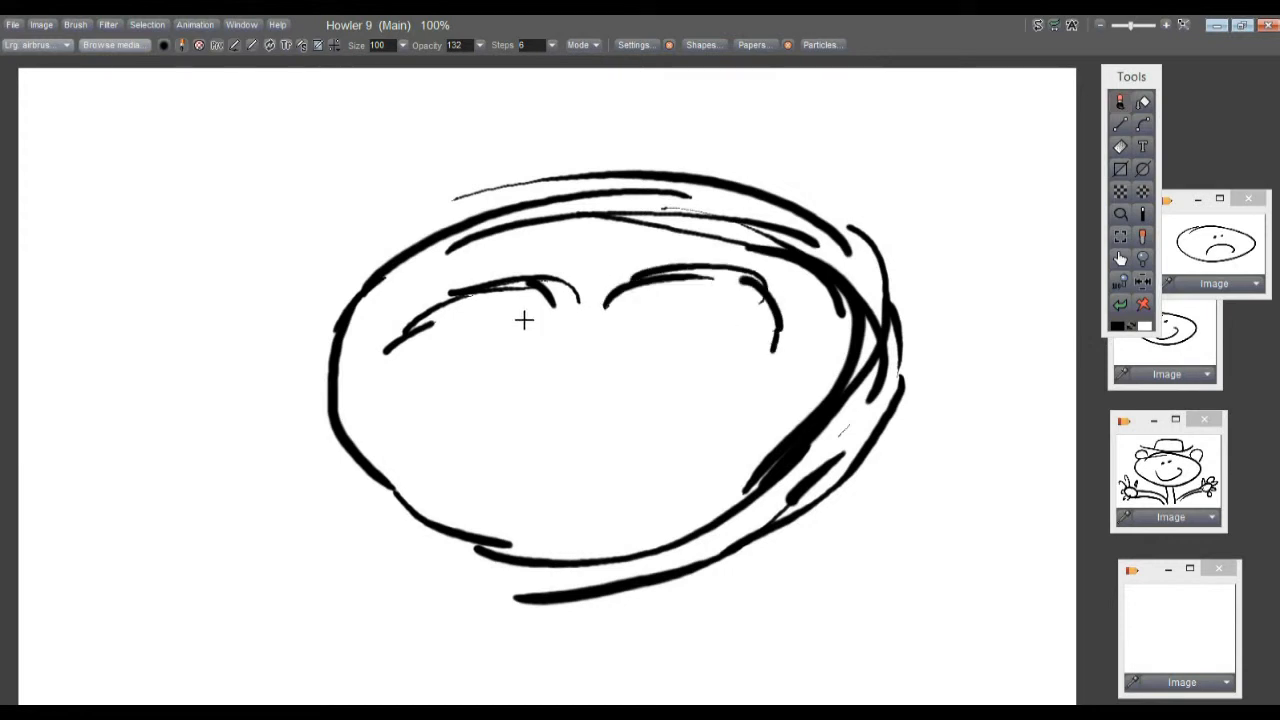
- Draw two oval eyes side by side below the eyebrows and add a narrow slit pupil to each
left_click_drag(523, 317, 515, 320)
left_click_drag(694, 318, 644, 387)
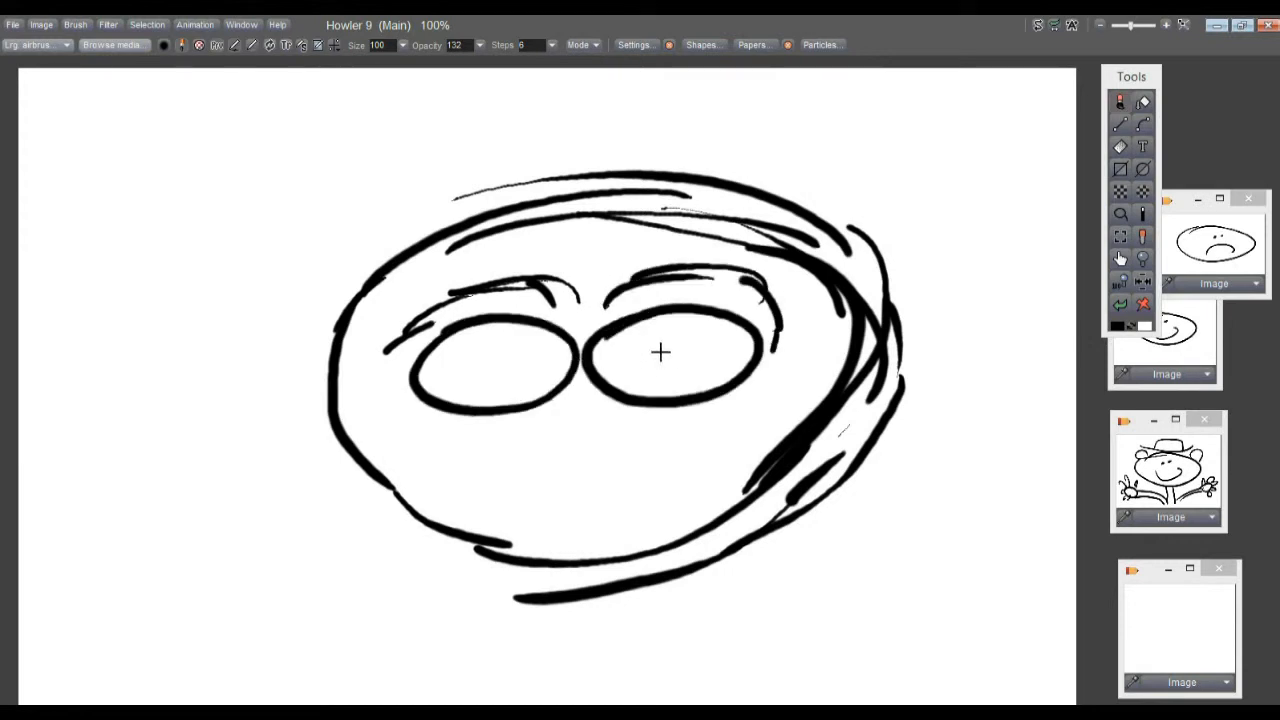
left_click_drag(668, 318, 645, 395)
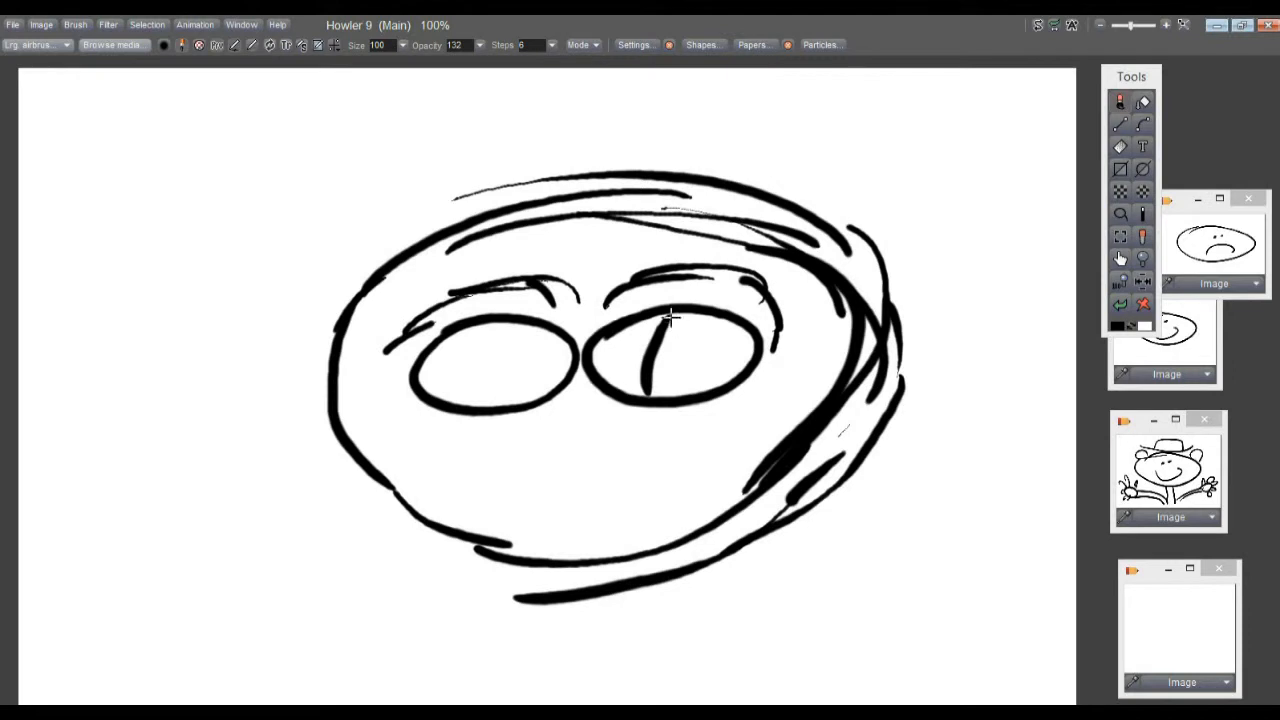
left_click_drag(670, 317, 646, 395)
left_click_drag(500, 326, 512, 404)
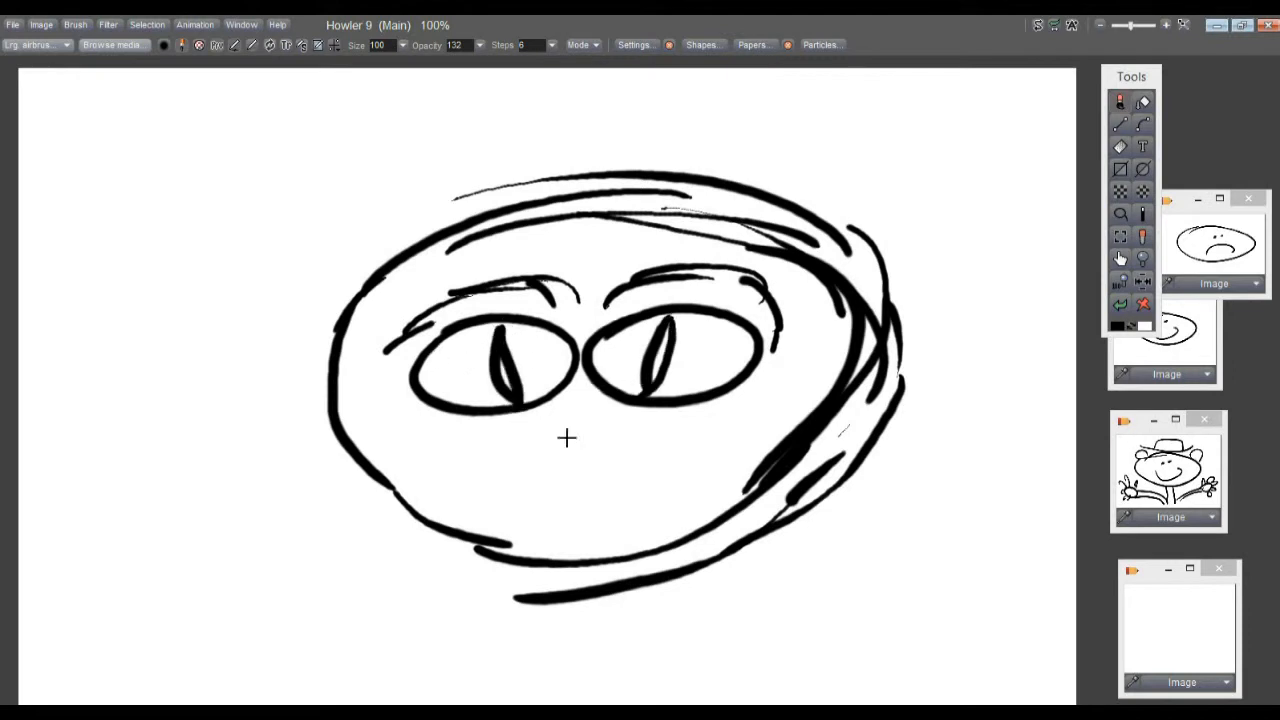
- Draw a small short mouth and two thick nostril strokes between the eyes and the mouth
mouse_move(588, 512)
left_mouse_down()
mouse_move(556, 518)
mouse_move(626, 512)
left_mouse_up()
left_click_drag(566, 416, 570, 472)
left_click_drag(606, 424, 626, 458)
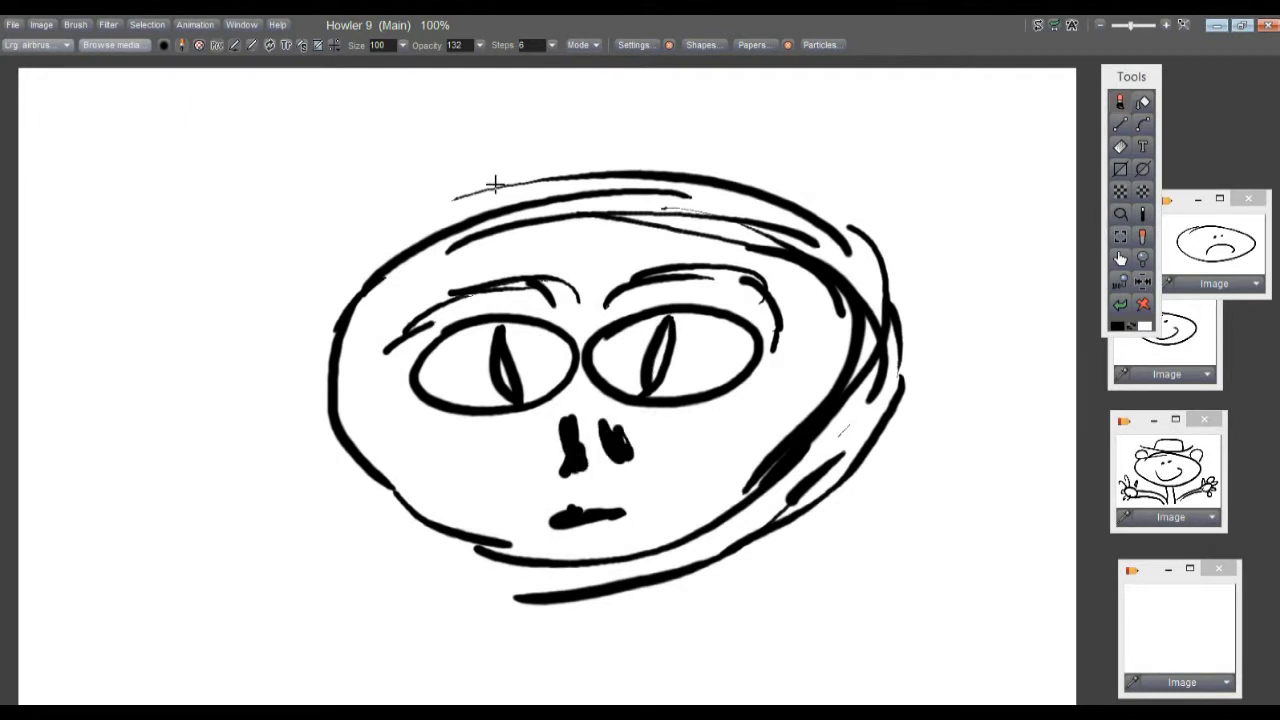
- Draw two antennae on top of the head, each with a double-line stalk and an oval knob
left_click_drag(435, 231, 388, 153)
left_click_drag(372, 180, 413, 246)
mouse_move(362, 142)
left_mouse_down()
mouse_move(371, 137)
mouse_move(302, 166)
left_mouse_up()
mouse_move(749, 229)
left_mouse_down()
mouse_move(812, 145)
mouse_move(770, 238)
left_mouse_up()
mouse_move(805, 112)
left_mouse_down()
mouse_move(886, 143)
mouse_move(790, 115)
left_mouse_up()
- Handwrite the word "Resistance" in black brush strokes below the face, starting near the canvas's left edge
left_click_drag(64, 562, 58, 630)
mouse_move(64, 564)
left_mouse_down()
mouse_move(76, 594)
mouse_move(128, 606)
left_mouse_up()
mouse_move(134, 600)
left_mouse_down()
mouse_move(160, 590)
mouse_move(150, 625)
left_mouse_up()
left_click_drag(196, 578, 180, 630)
left_click_drag(238, 590, 242, 628)
left_click_drag(222, 556, 224, 566)
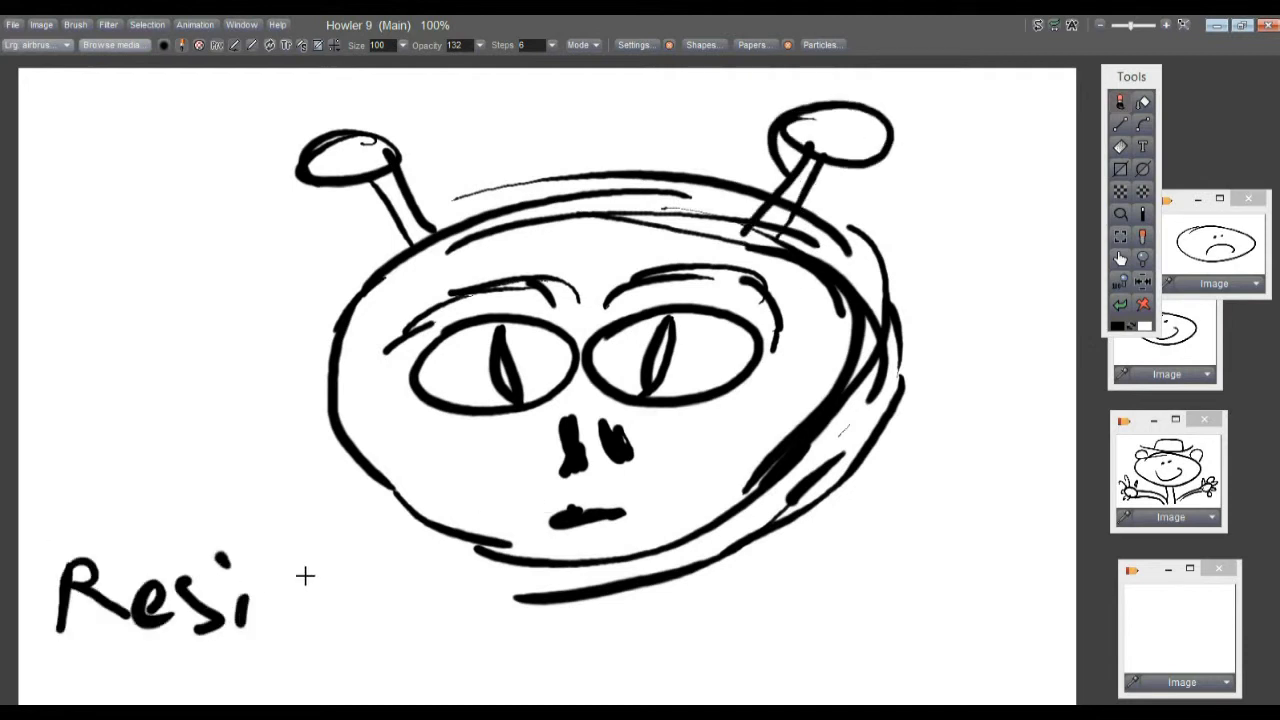
left_click_drag(300, 580, 270, 630)
left_click_drag(330, 550, 318, 632)
mouse_move(290, 590)
left_mouse_down()
mouse_move(326, 586)
mouse_move(400, 628)
mouse_move(486, 630)
left_mouse_up()
mouse_move(500, 620)
left_mouse_down()
mouse_move(514, 609)
mouse_move(548, 632)
left_mouse_up()
- Handwrite "is futile" on the same line to complete the caption below the face
mouse_move(668, 604)
left_mouse_down()
mouse_move(672, 640)
mouse_move(676, 592)
left_mouse_up()
mouse_move(712, 585)
left_mouse_down()
mouse_move(729, 629)
mouse_move(706, 640)
left_mouse_up()
left_click_drag(846, 542, 797, 672)
mouse_move(780, 600)
left_mouse_down()
mouse_move(846, 604)
mouse_move(884, 630)
left_mouse_up()
left_click_drag(902, 540, 900, 630)
left_click_drag(872, 586, 898, 590)
left_click_drag(940, 594, 942, 618)
left_click(953, 553)
left_click_drag(984, 532, 970, 630)
mouse_move(994, 606)
left_mouse_down()
mouse_move(1030, 584)
mouse_move(1068, 628)
left_mouse_up()
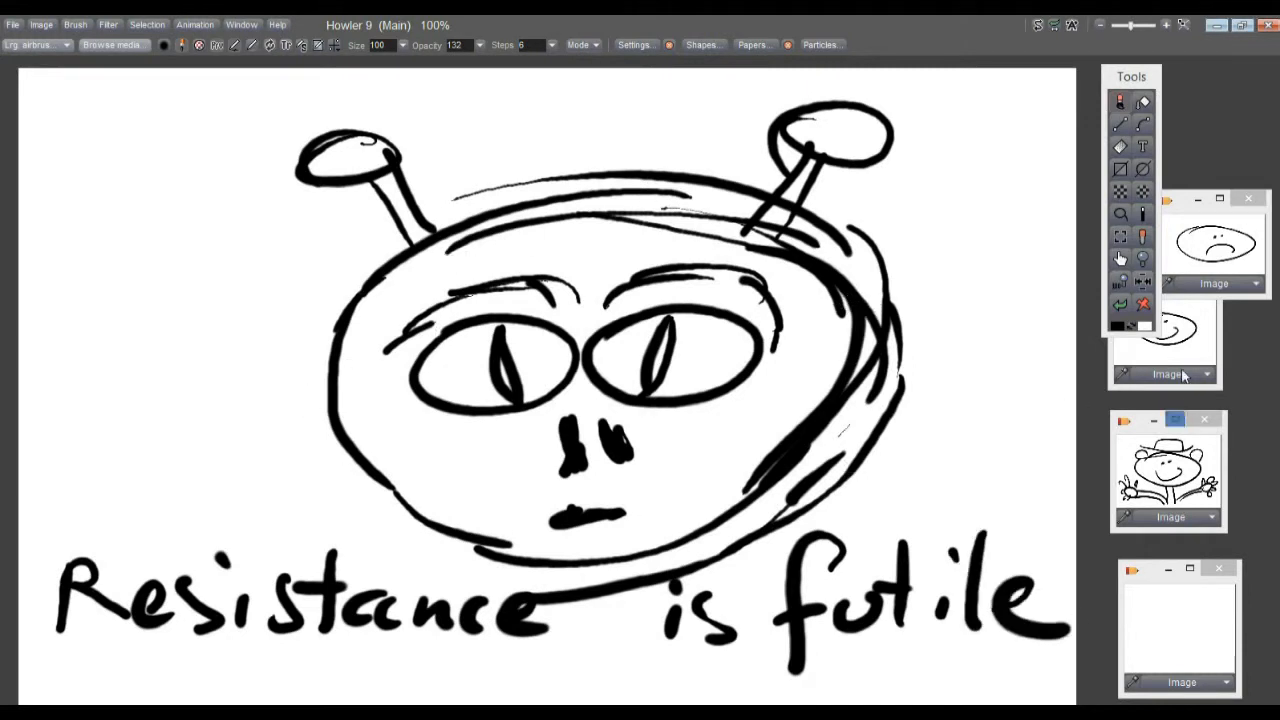
- Undo the caption's most recent strokes one at a time until only "Resist" is left
left_click(1120, 305)
left_click(1120, 305)
left_click(1120, 305)
left_click(1119, 305)
left_click(1119, 305)
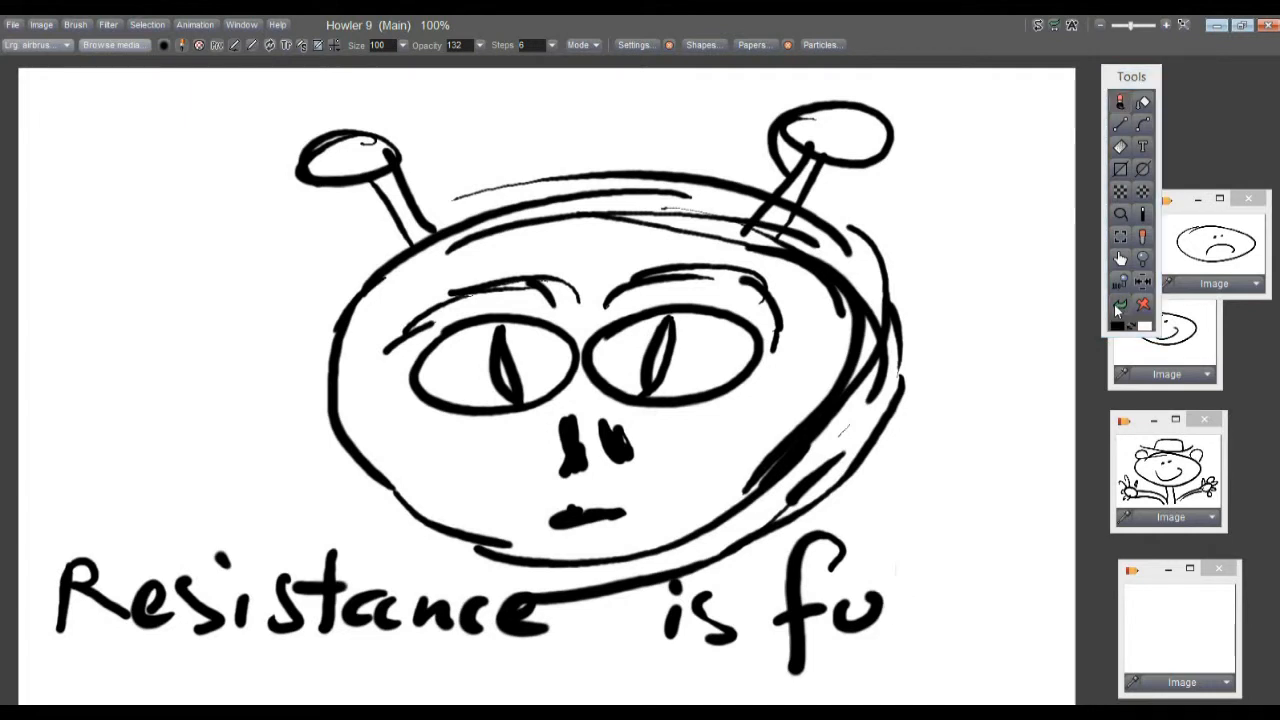
left_click(1119, 305)
left_click(1119, 305)
left_click(1119, 305)
left_click(1119, 305)
left_click(1119, 305)
left_click(1119, 305)
left_click(1119, 305)
left_click(1119, 305)
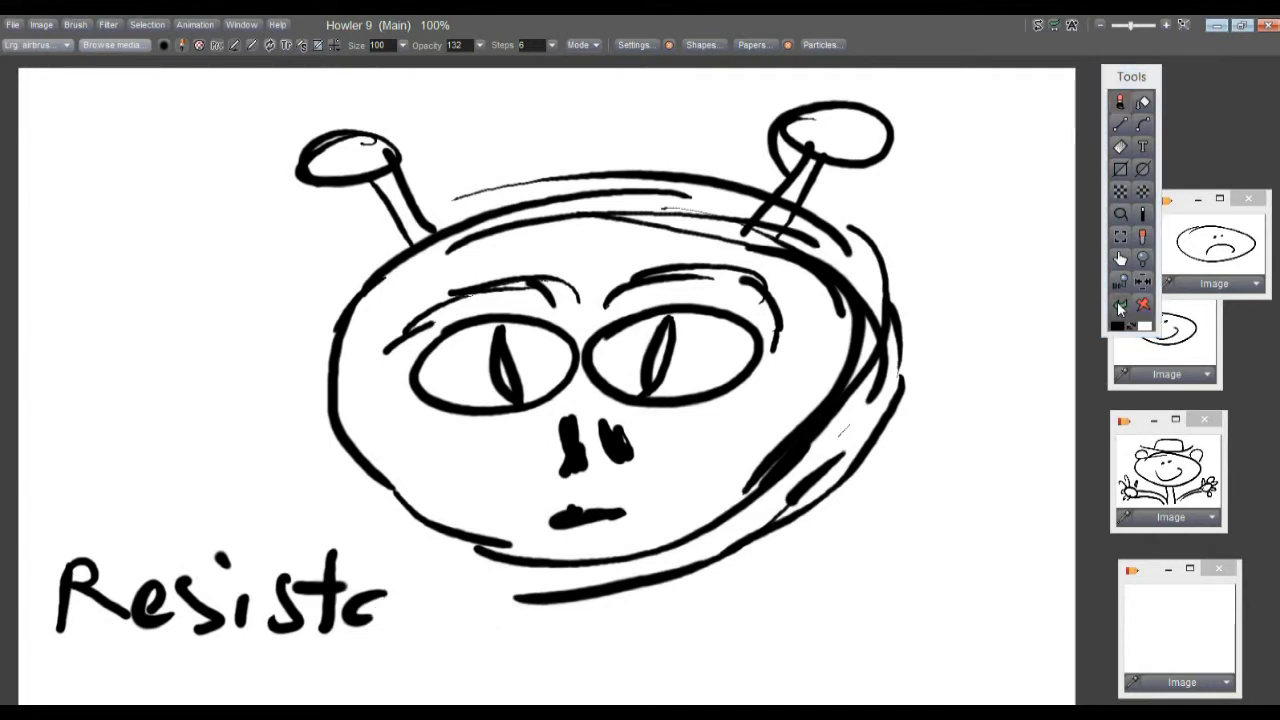
left_click(1119, 305)
left_click(1119, 305)
left_click(1119, 305)
- Redo the undone lettering strokes one by one until the caption reads "Resistance is futile" again
right_click(1119, 308)
right_click(1119, 308)
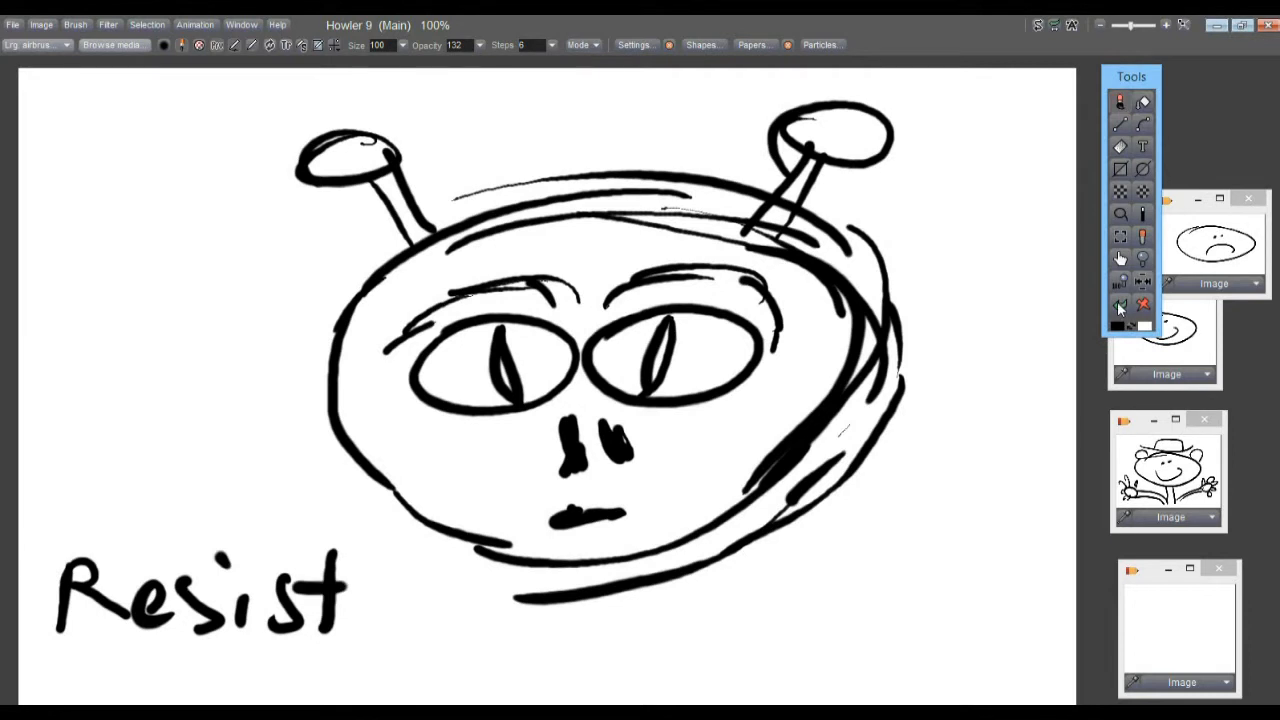
right_click(1119, 308)
right_click(1119, 308)
right_click(1119, 308)
right_click(1119, 308)
right_click(1119, 308)
right_click(1119, 308)
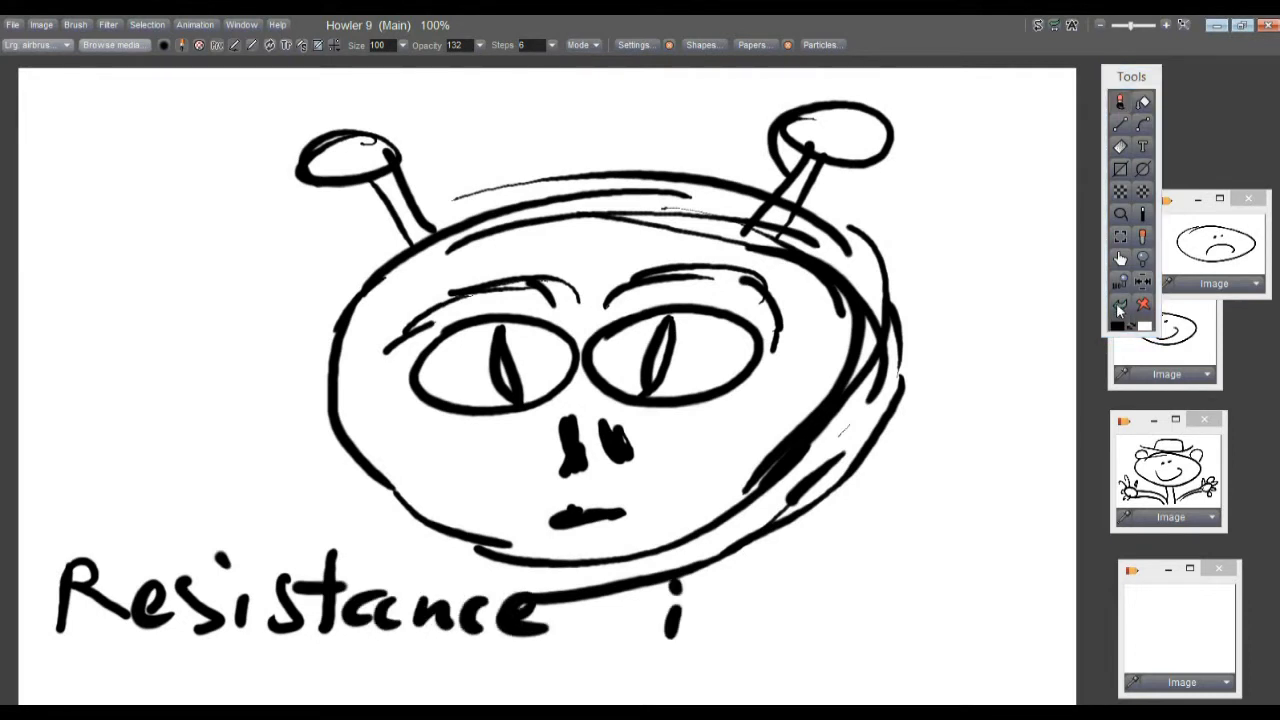
right_click(1119, 308)
right_click(1119, 308)
right_click(1119, 308)
right_click(1119, 308)
right_click(1119, 308)
right_click(1119, 308)
right_click(1119, 308)
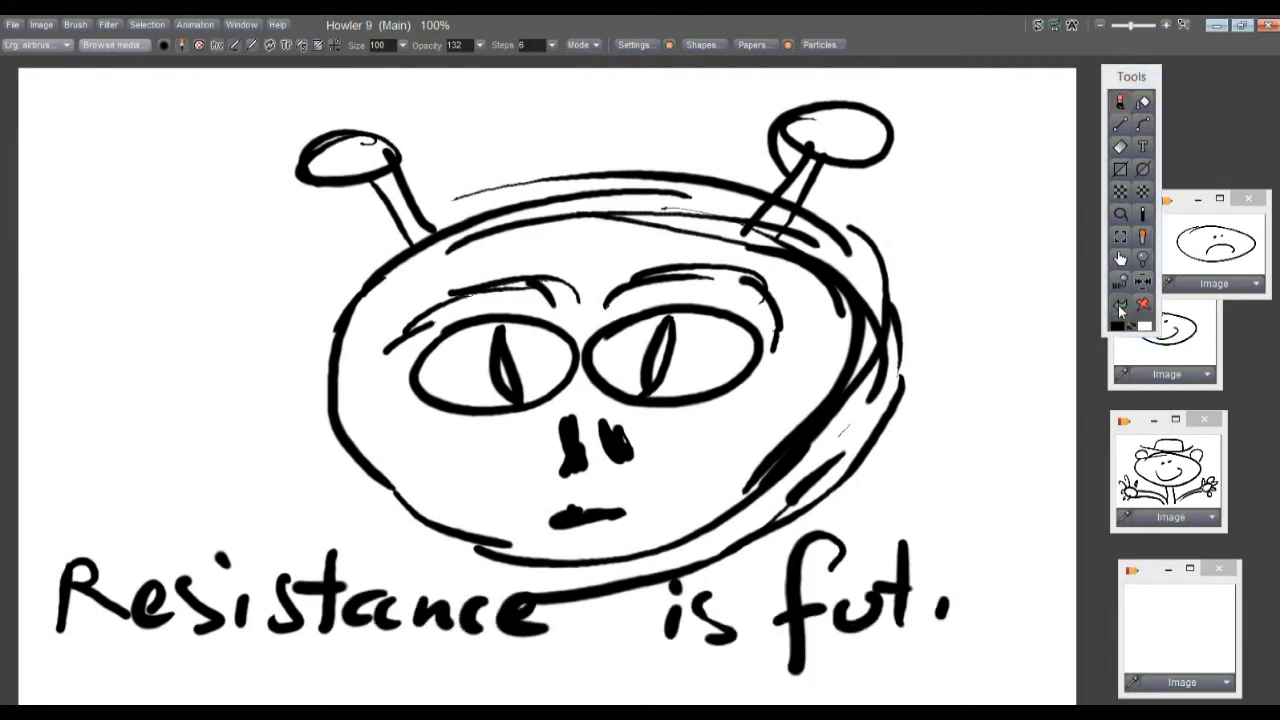
right_click(1119, 308)
right_click(1119, 308)
right_click(1119, 308)
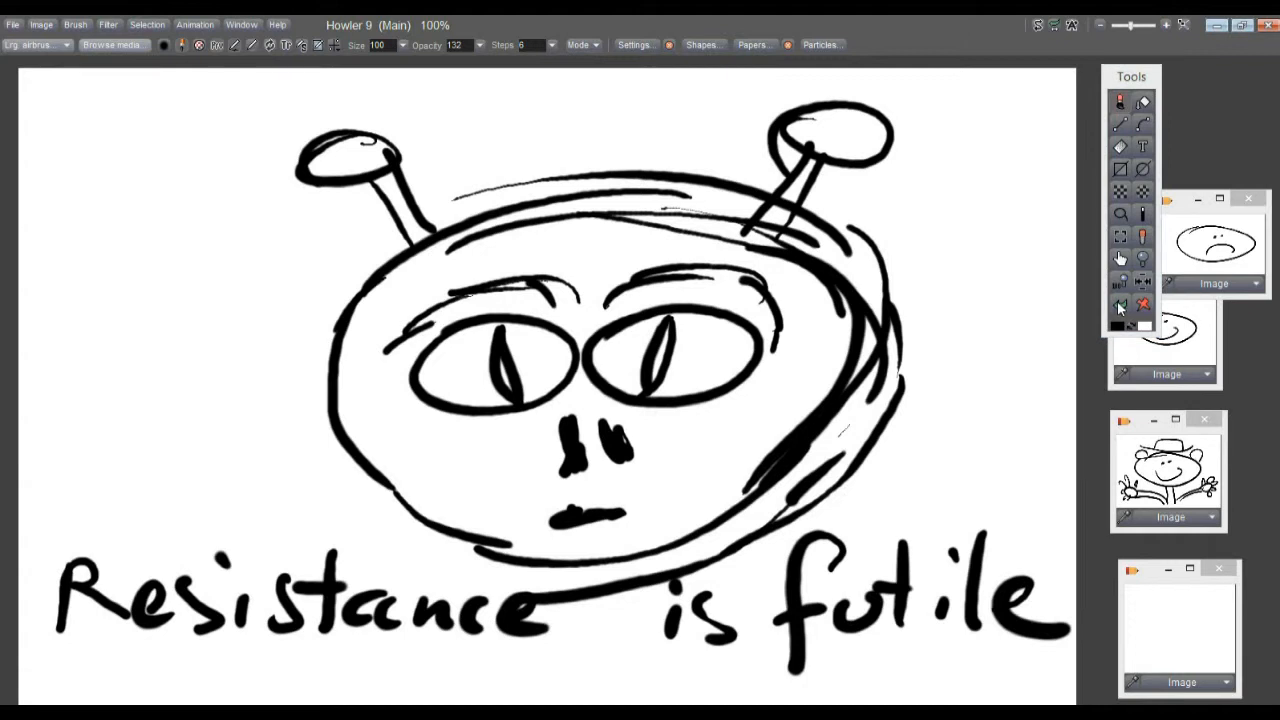
- Jump back to the start of the undo history and redo the head outline stroke by stroke
middle_click(1121, 308)
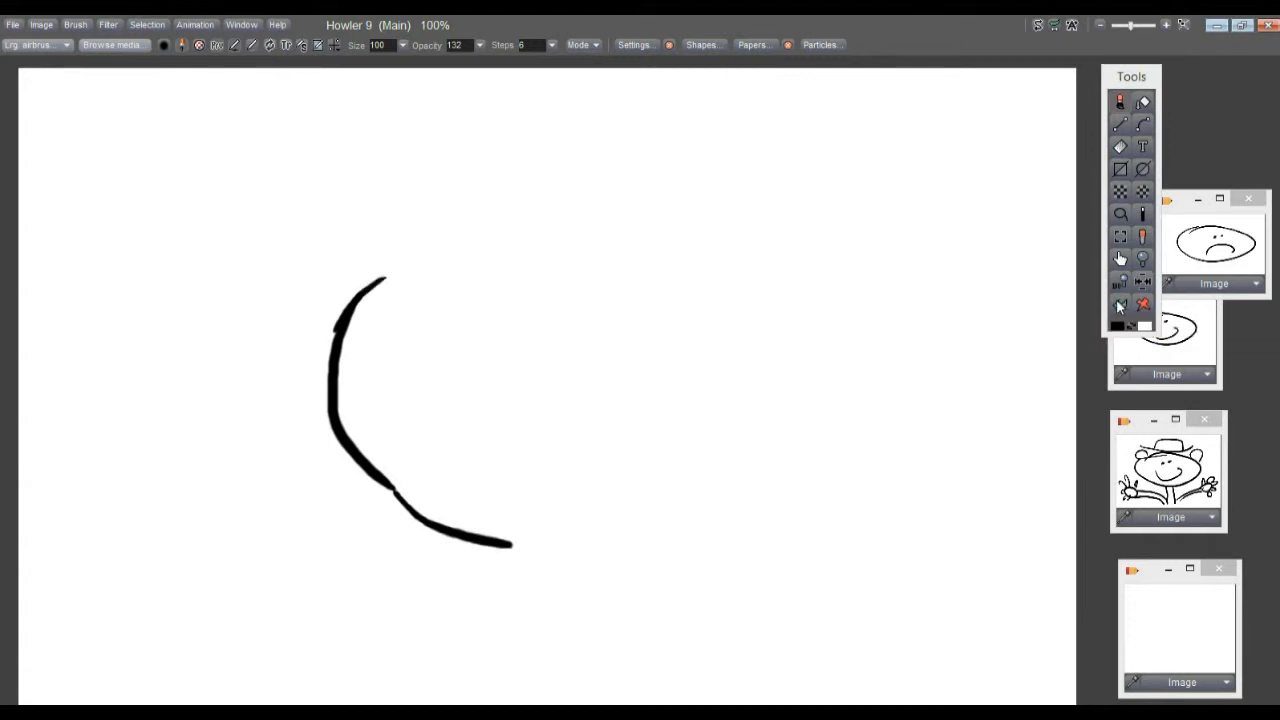
right_click(1121, 308)
right_click(1121, 308)
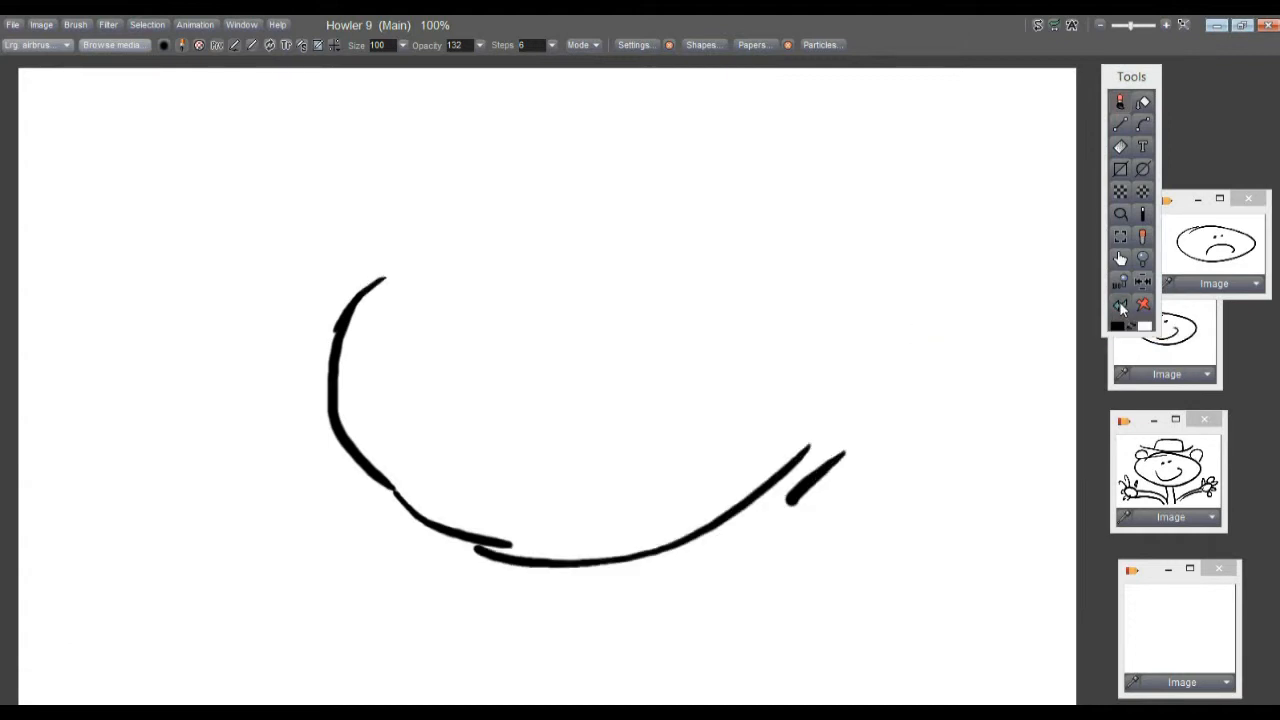
right_click(1121, 308)
right_click(1121, 308)
right_click(1121, 308)
right_click(1121, 308)
right_click(1121, 308)
right_click(1121, 308)
right_click(1121, 308)
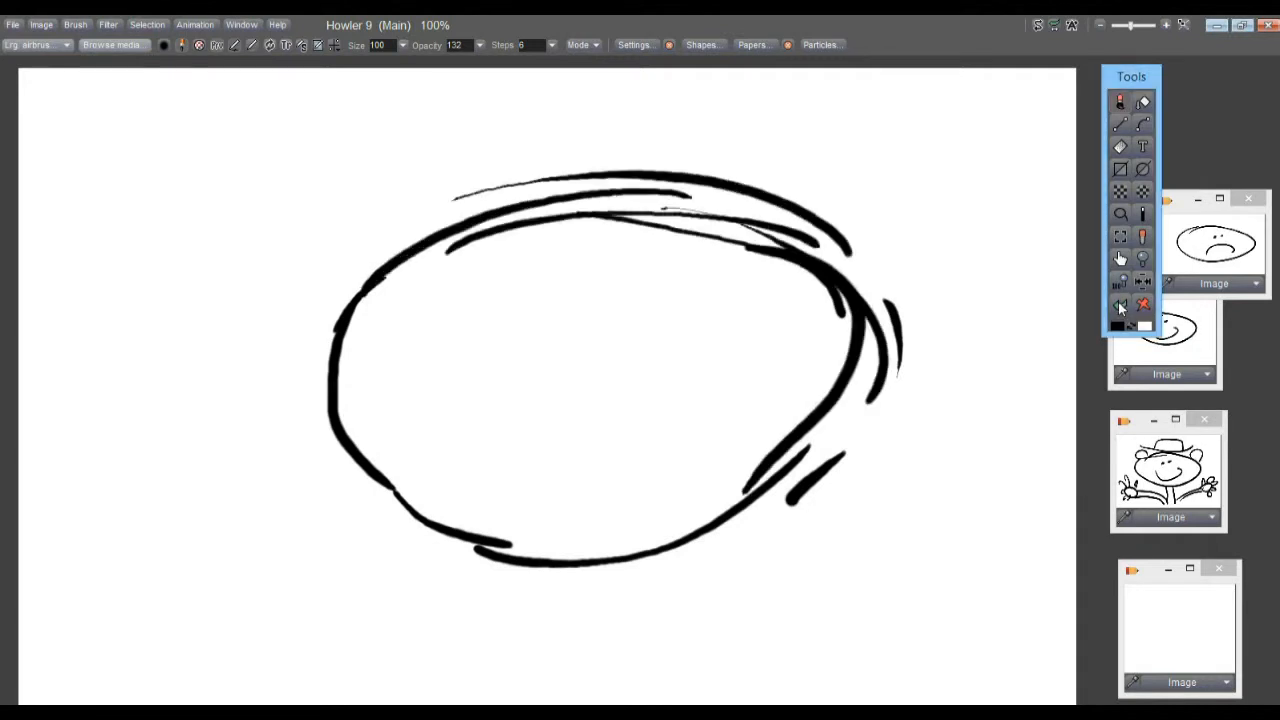
right_click(1121, 308)
right_click(1121, 308)
right_click(1121, 308)
right_click(1121, 308)
right_click(1121, 308)
right_click(1121, 308)
right_click(1121, 308)
- Step through the undo history until the facial features, antennae and full caption are restored
left_click(1120, 306)
left_click(1120, 306)
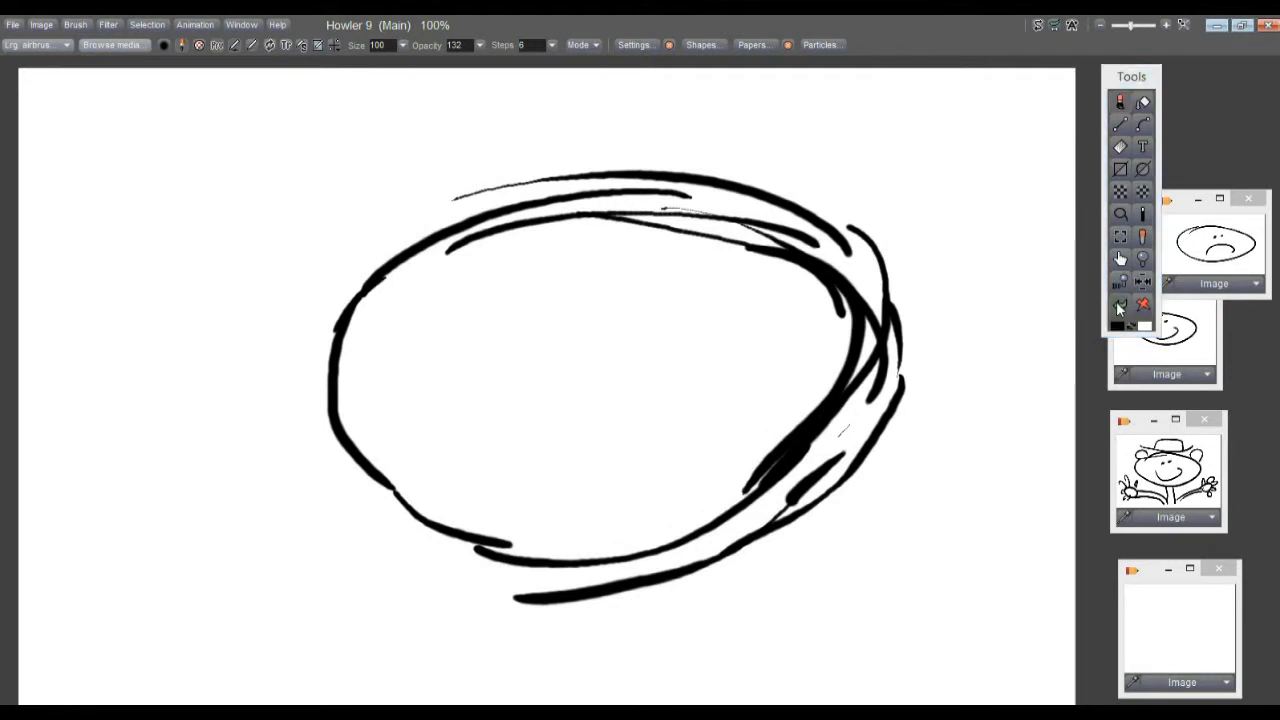
left_click(1120, 306)
left_click(1120, 306)
left_click(1120, 306)
left_click(1120, 306)
left_click(1120, 306)
left_click(1120, 306)
left_click(1120, 306)
left_click(1120, 306)
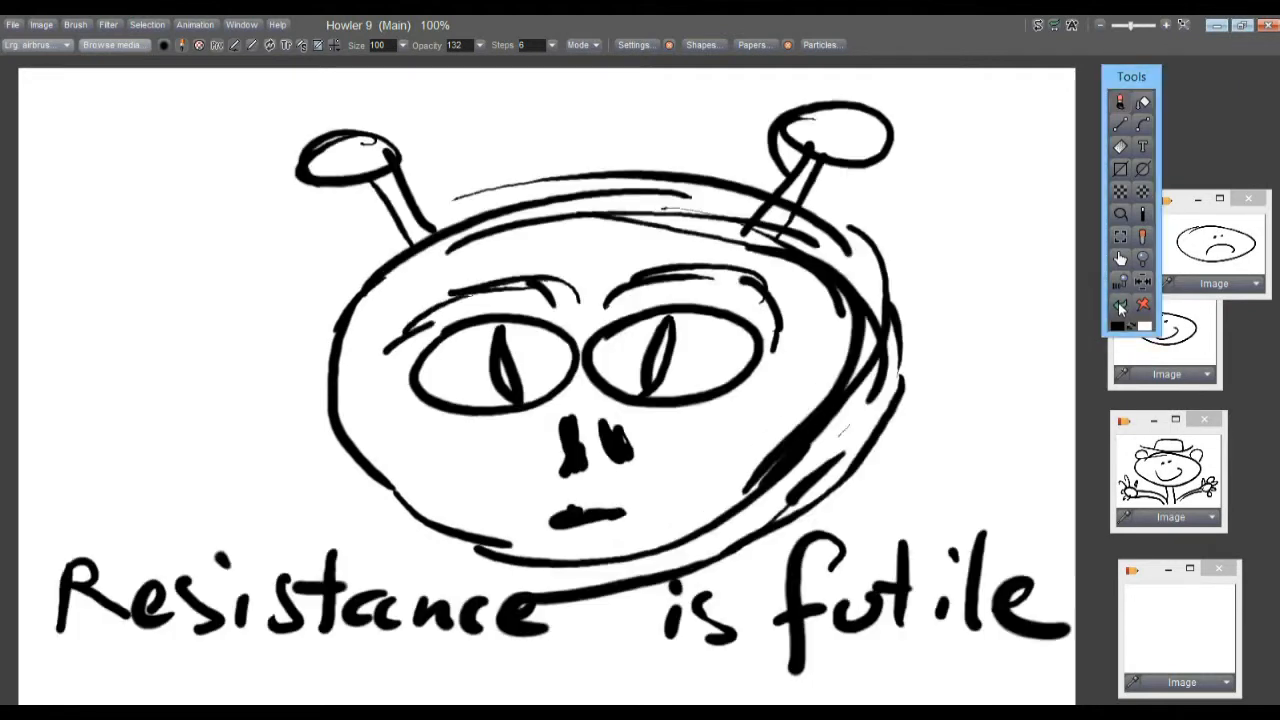
left_click(1120, 306)
left_click(1120, 306)
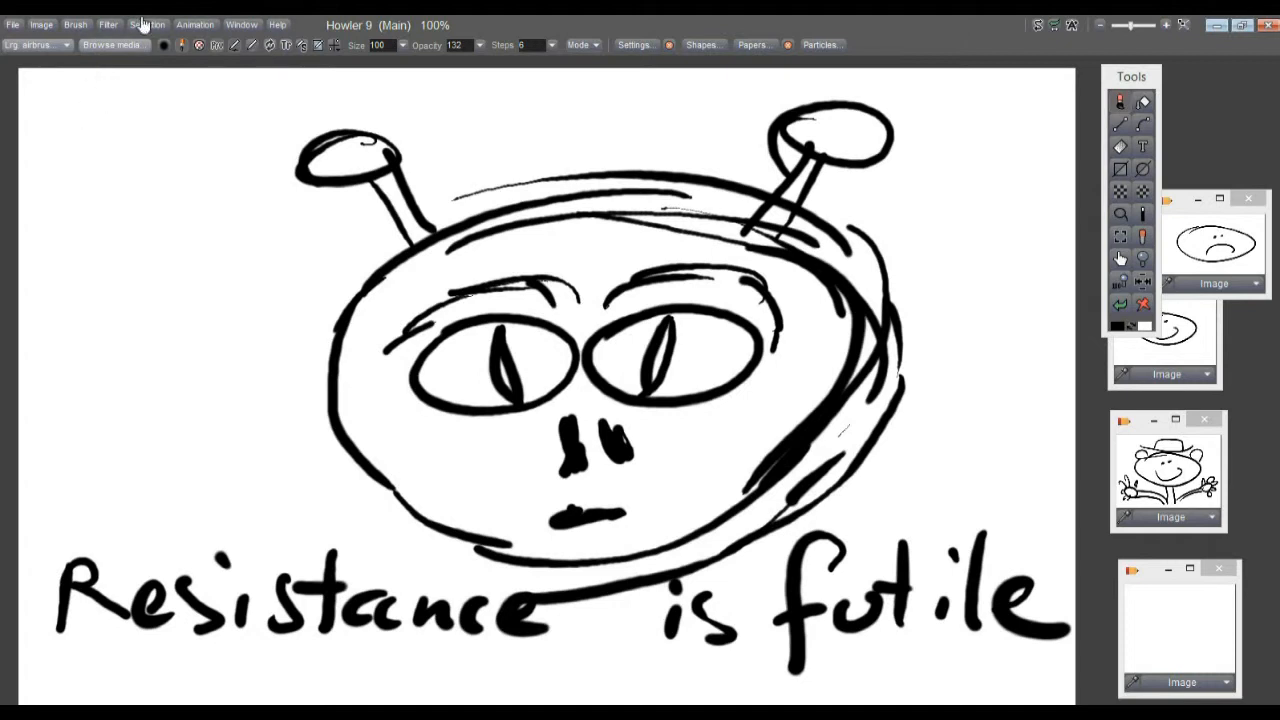
- Create an animation from the undo buffer with the animated Undo buffer to animation filter
left_click(108, 25)
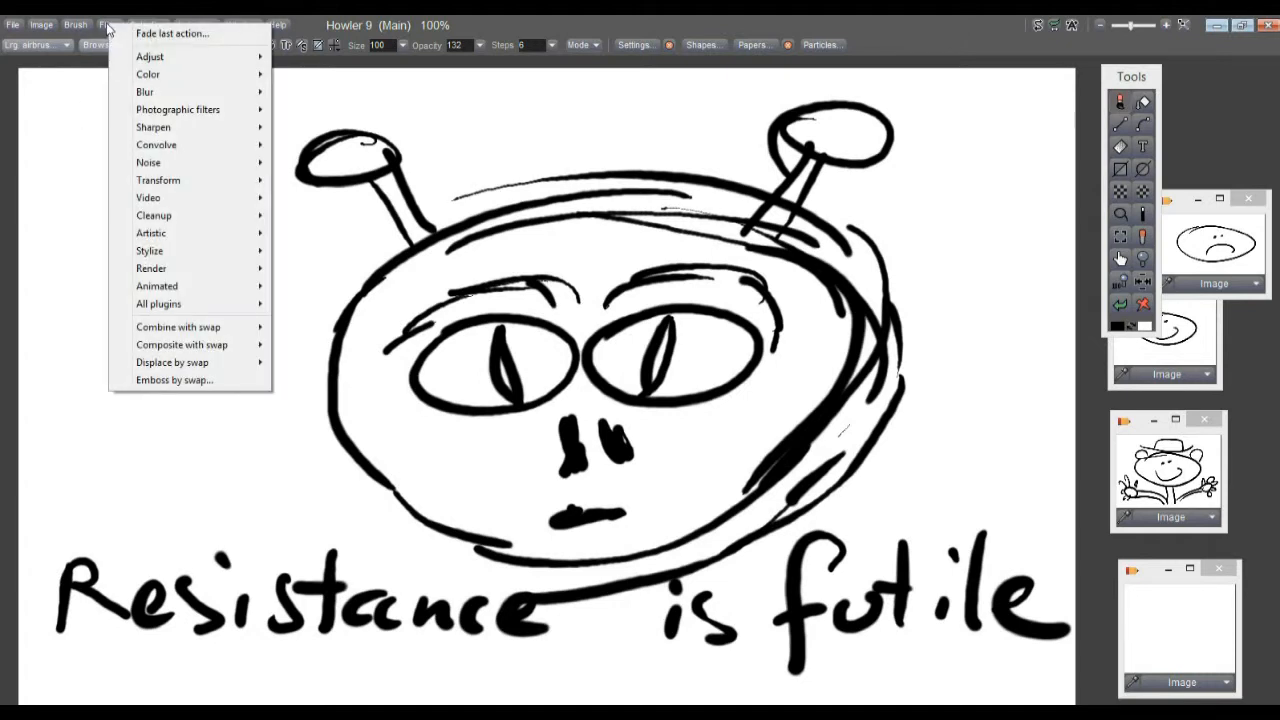
mouse_move(208, 288)
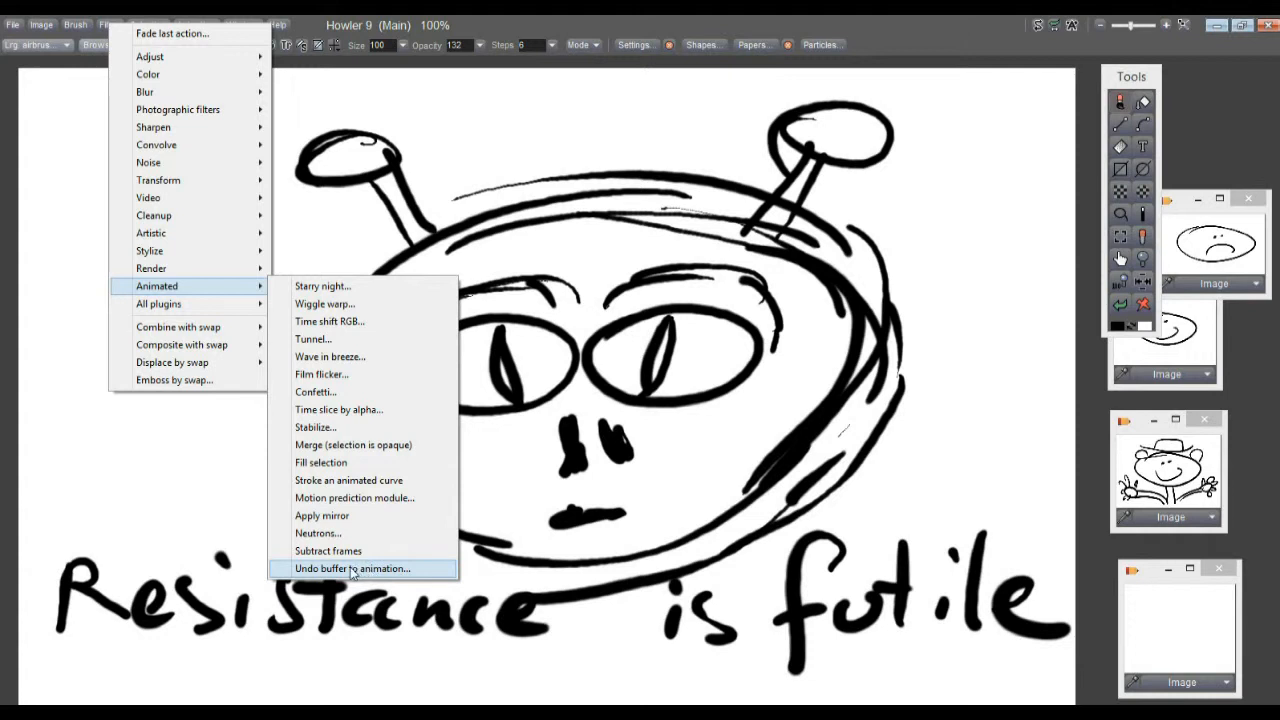
left_click(381, 570)
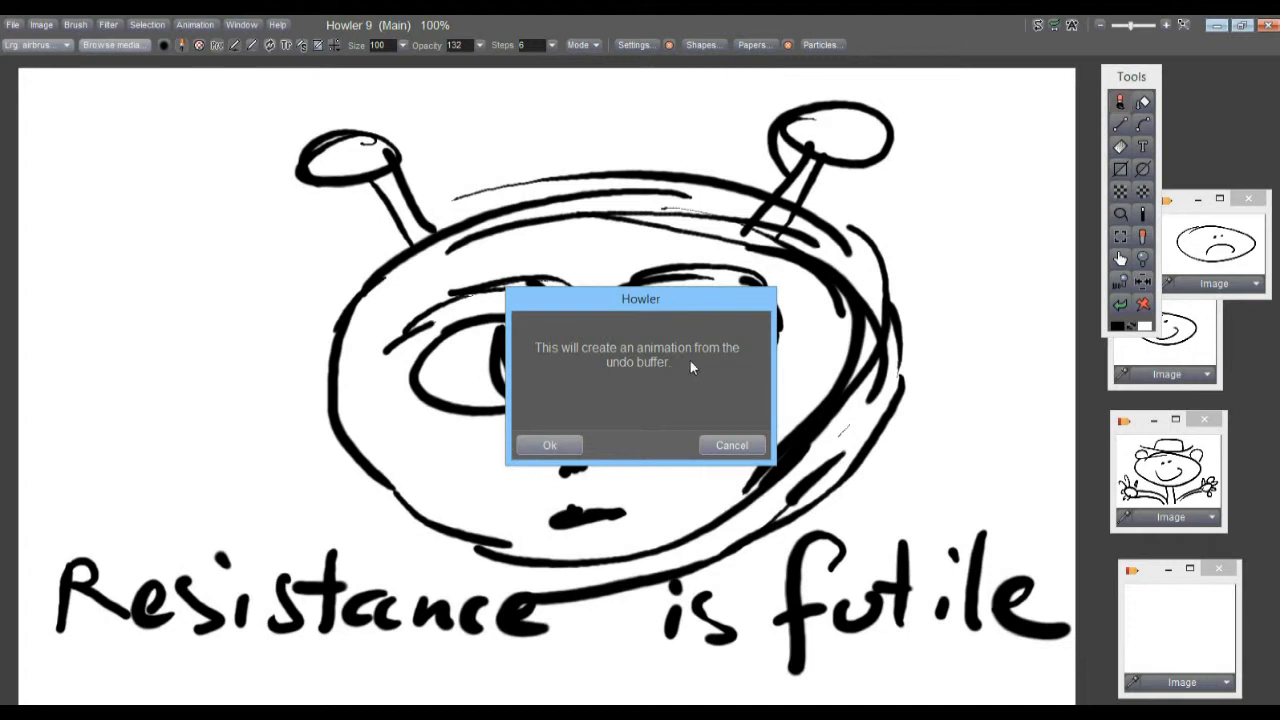
left_click(553, 446)
- Review the new animation by browsing its frames and playing it from the first frame
mouse_move(454, 80)
left_mouse_down()
mouse_move(1094, 90)
mouse_move(445, 80)
mouse_move(860, 80)
mouse_move(1255, 105)
mouse_move(971, 80)
mouse_move(407, 80)
left_mouse_up()
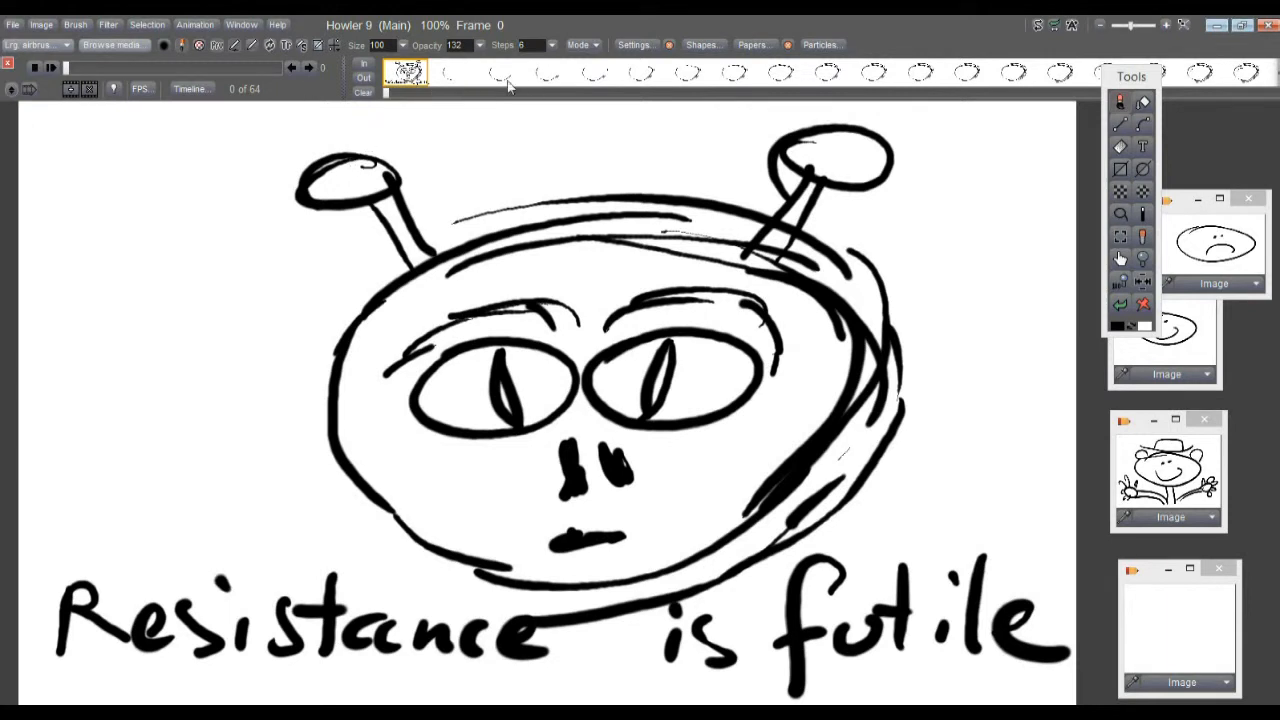
mouse_move(392, 93)
left_mouse_down()
mouse_move(988, 110)
mouse_move(388, 97)
left_mouse_up()
mouse_move(74, 73)
left_mouse_down()
mouse_move(269, 67)
mouse_move(58, 70)
left_mouse_up()
left_click(56, 68)
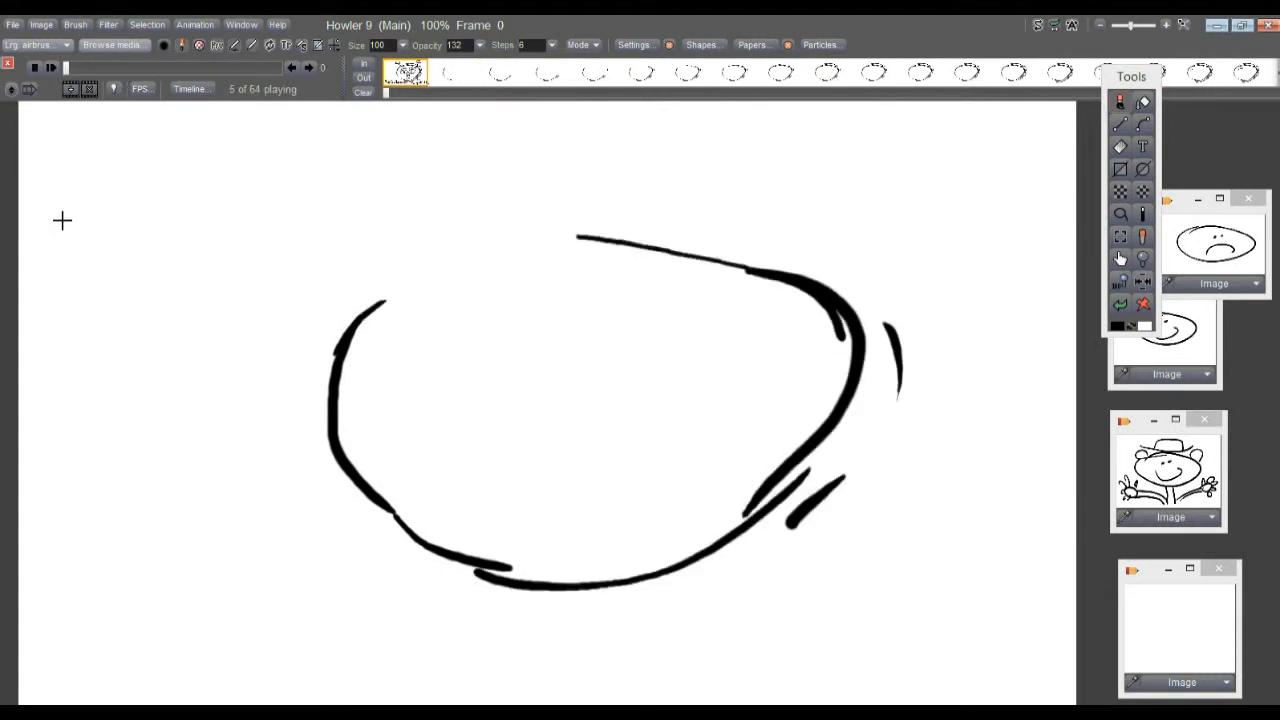
mouse_move(69, 68)
left_mouse_down()
mouse_move(207, 66)
mouse_move(62, 81)
left_mouse_up()
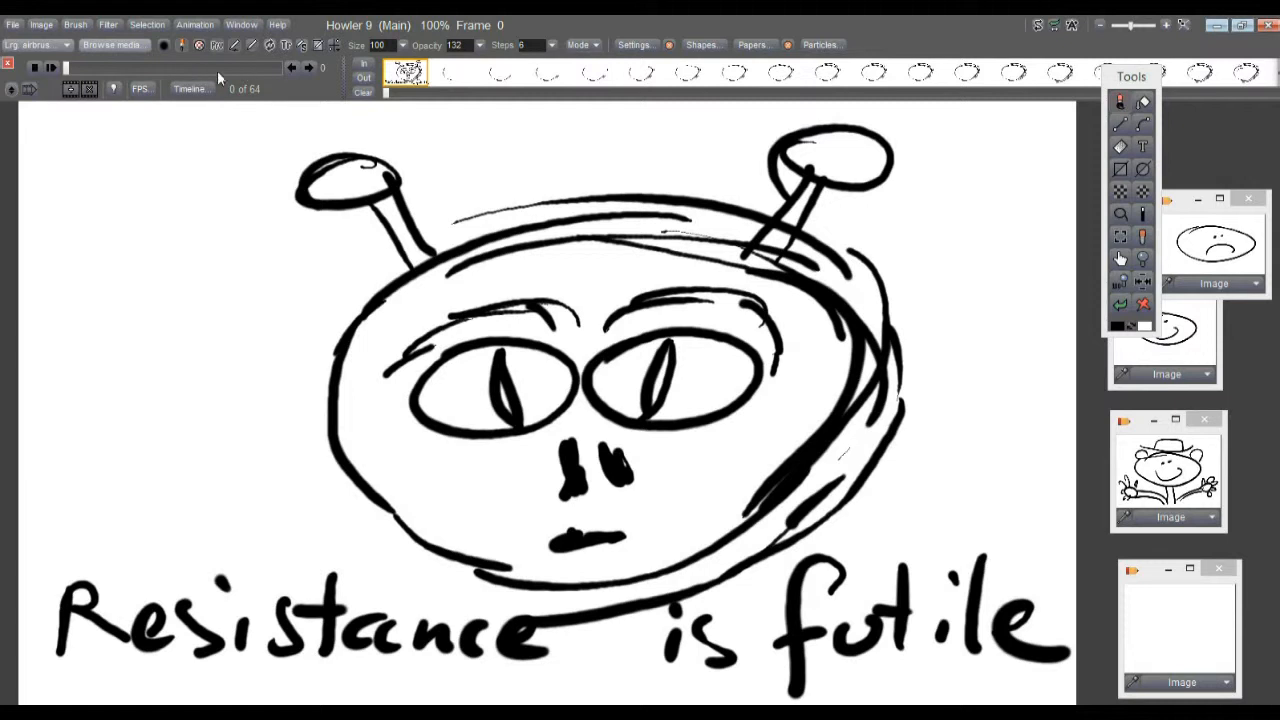
- Delete the frame with the finished drawing at the start of the animation
mouse_move(253, 70)
left_mouse_down()
mouse_move(301, 70)
mouse_move(61, 77)
mouse_move(293, 62)
mouse_move(241, 60)
mouse_move(56, 73)
left_mouse_up()
left_click(89, 89)
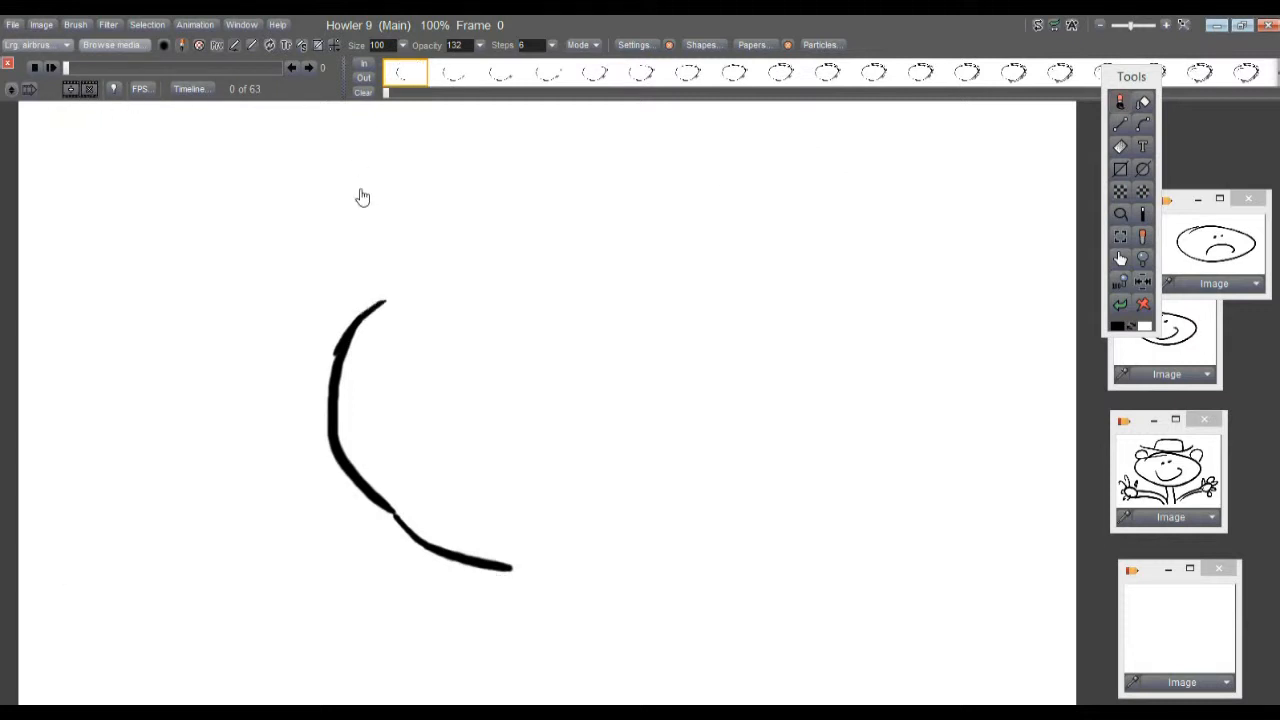
mouse_move(78, 63)
left_mouse_down()
mouse_move(301, 71)
mouse_move(56, 75)
left_mouse_up()
- Add a frame at the start of the animation and fill it with the stored blank image
left_click(72, 90)
left_click_drag(74, 70, 66, 72)
left_click(1182, 628)
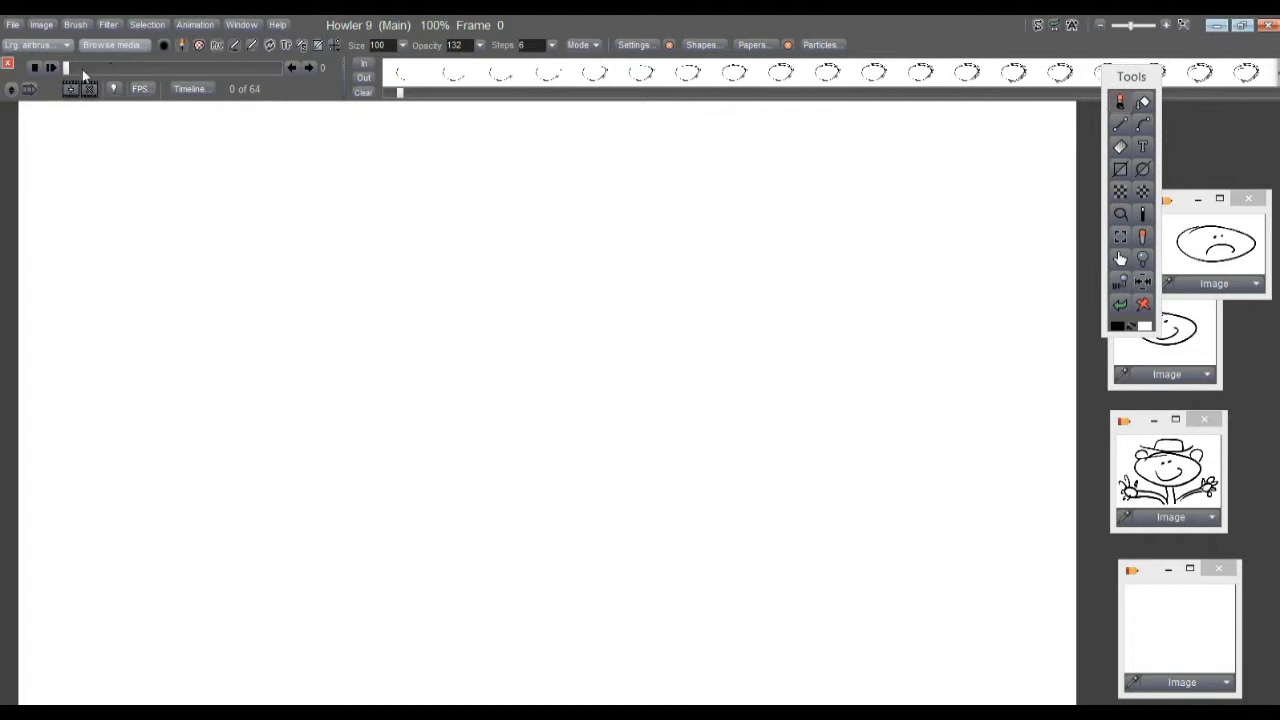
left_click_drag(72, 68, 66, 70)
- Copy the blank first frame of the animation
left_click(451, 74)
left_click_drag(401, 92, 351, 99)
left_click(404, 78)
right_click(406, 70)
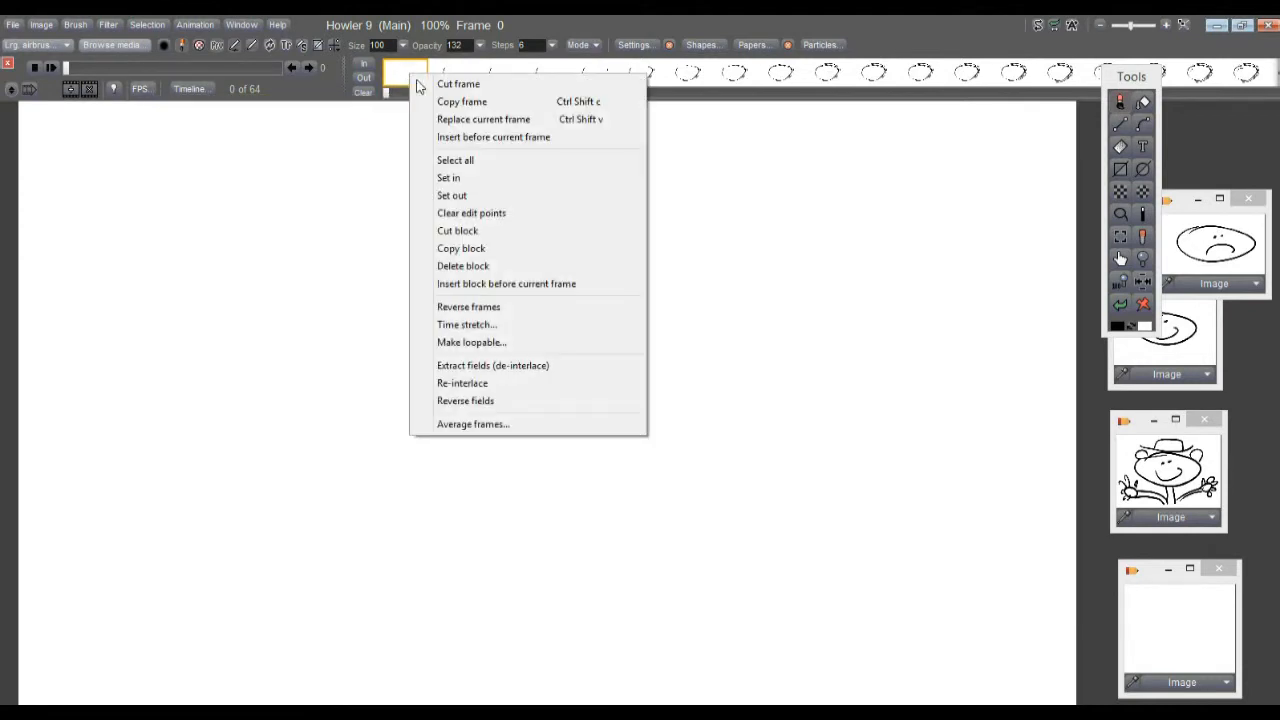
left_click(483, 102)
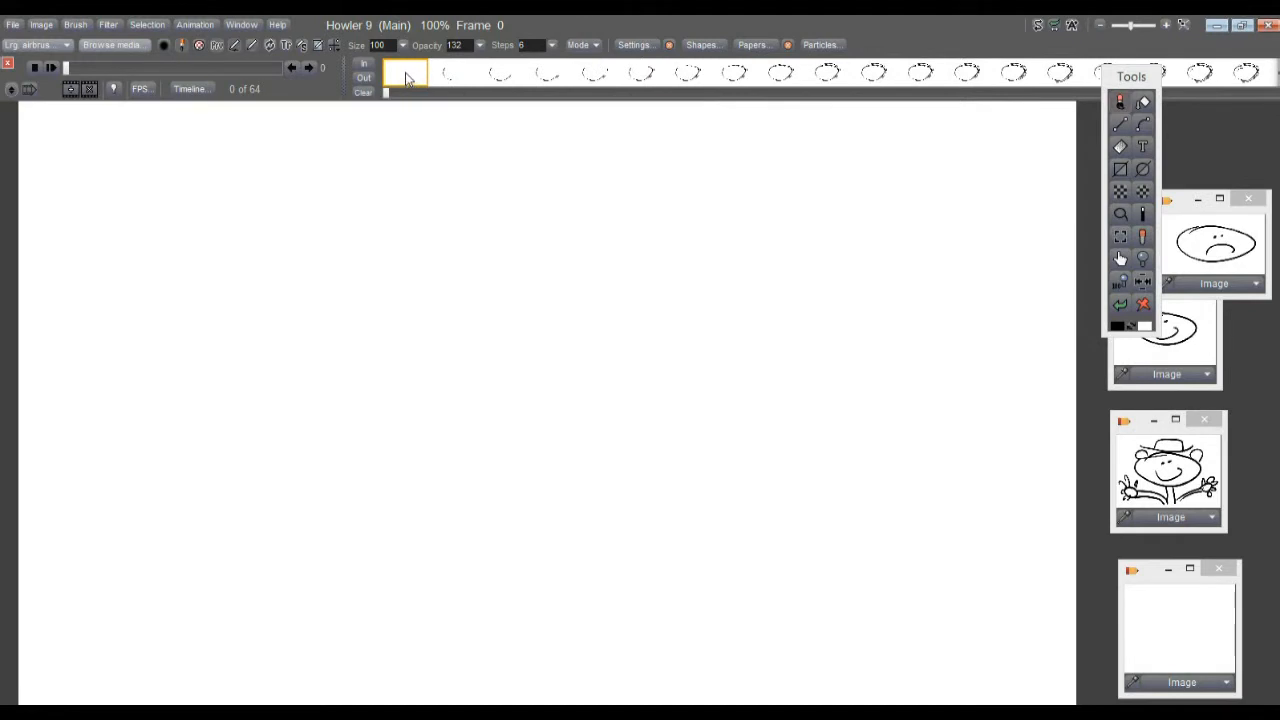
- Insert the copied blank frame four times before the first frame
right_click(406, 78)
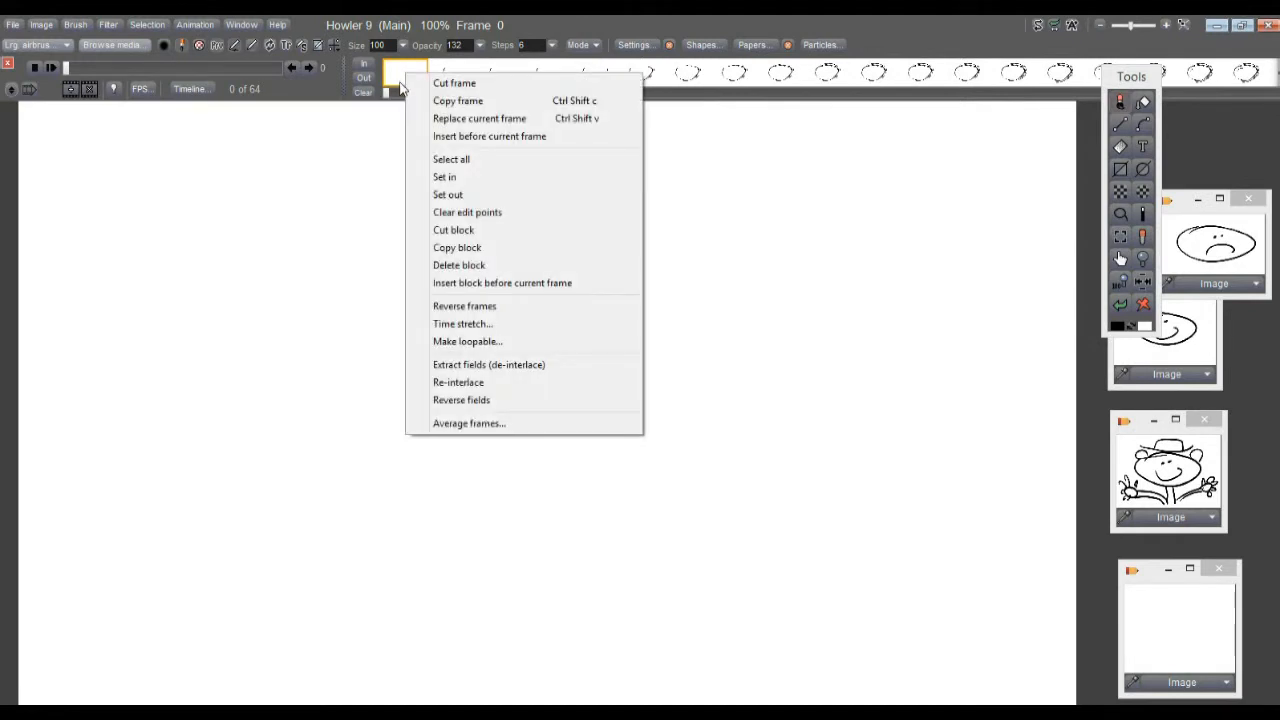
left_click(475, 140)
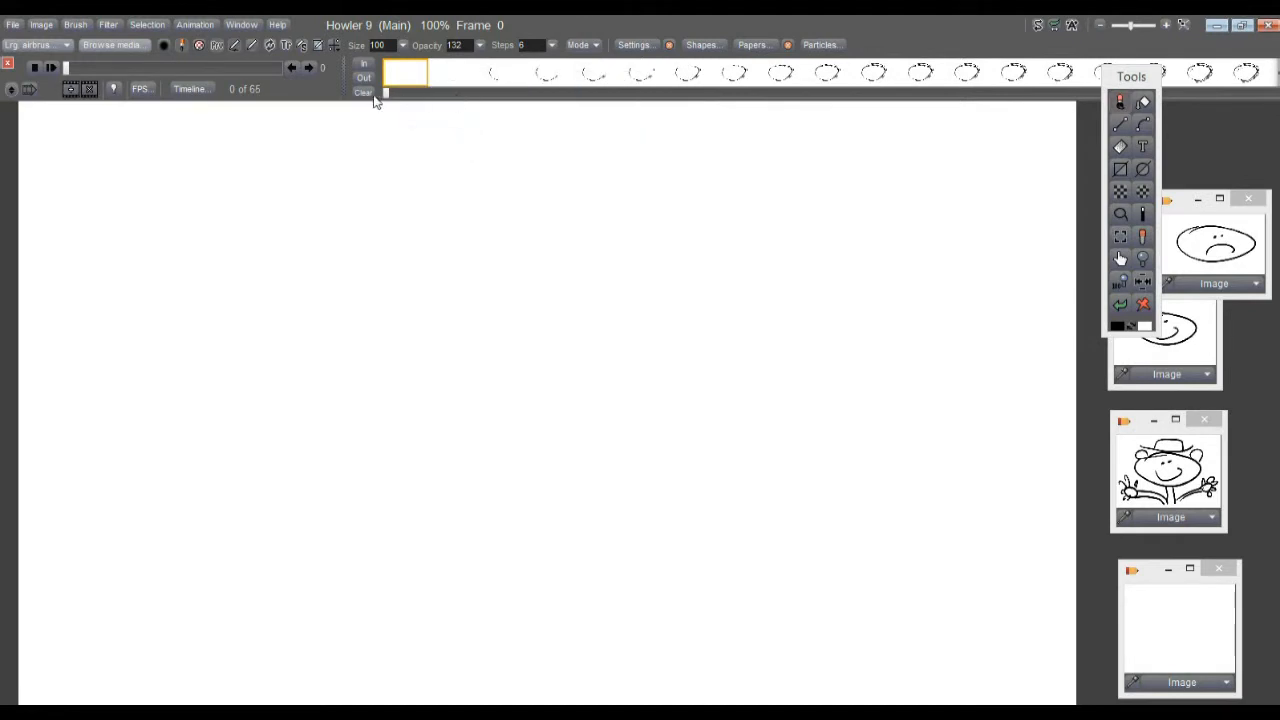
right_click(418, 78)
left_click(465, 133)
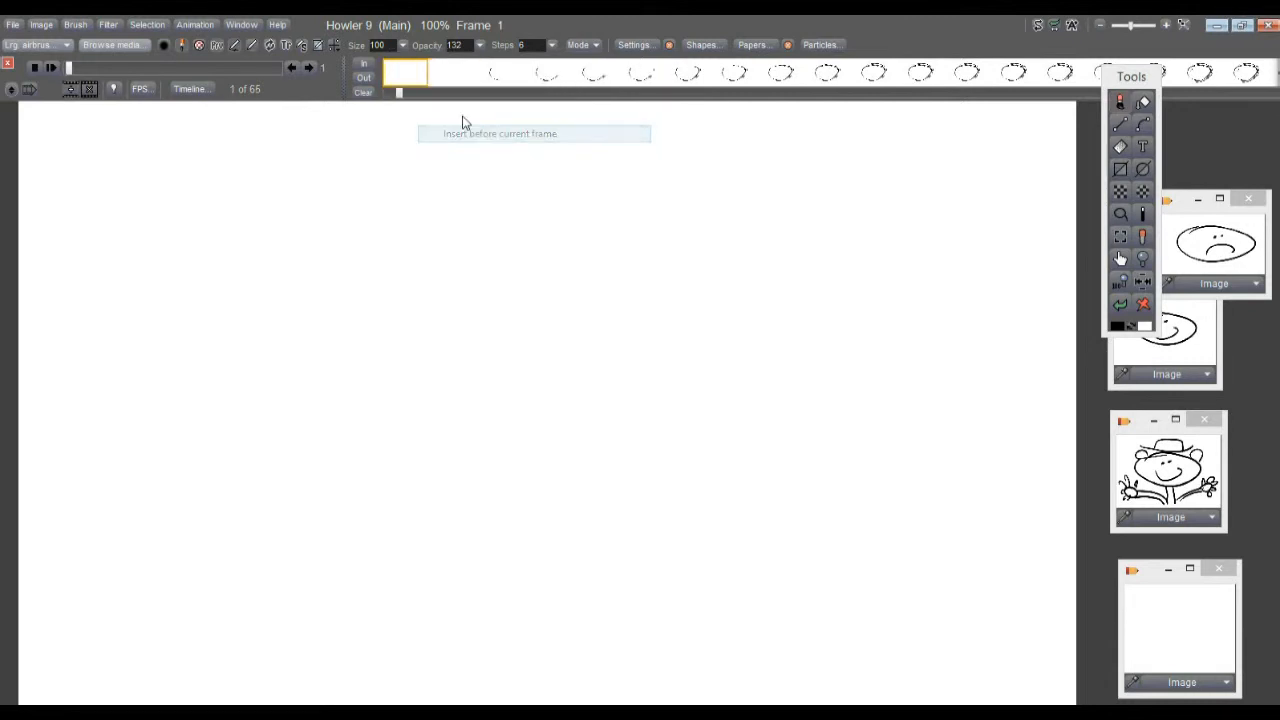
right_click(416, 74)
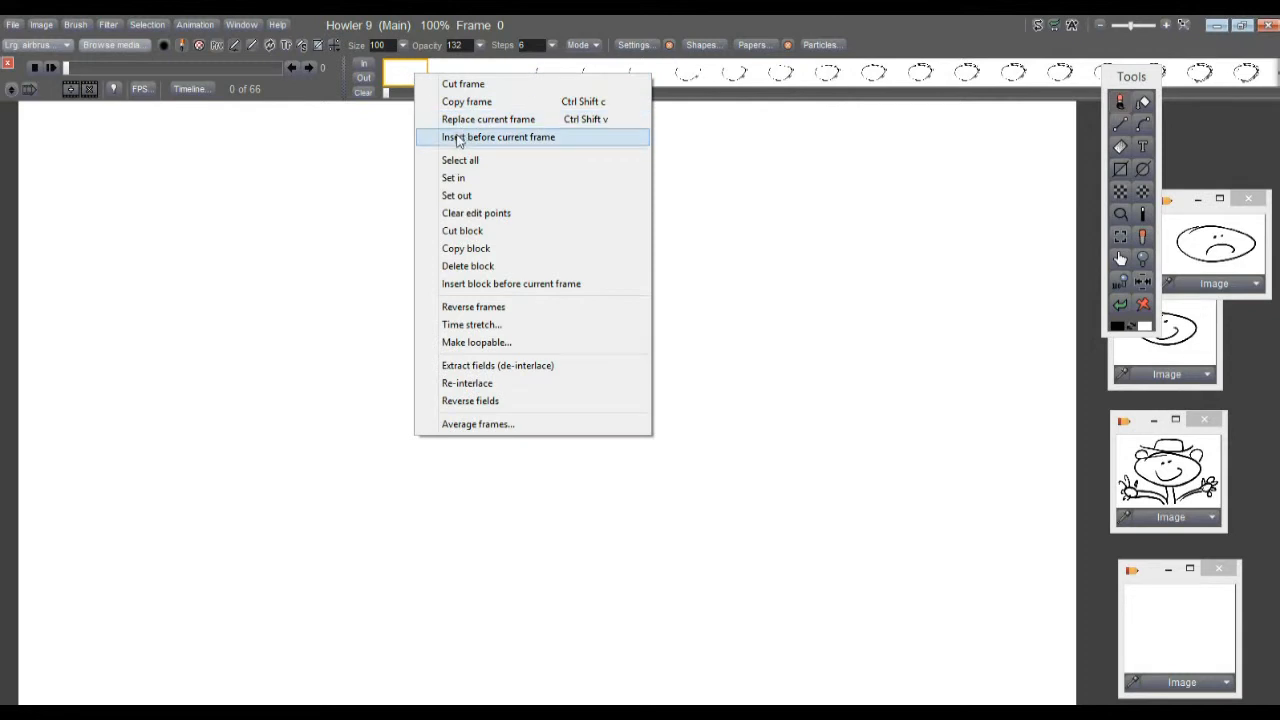
left_click(457, 139)
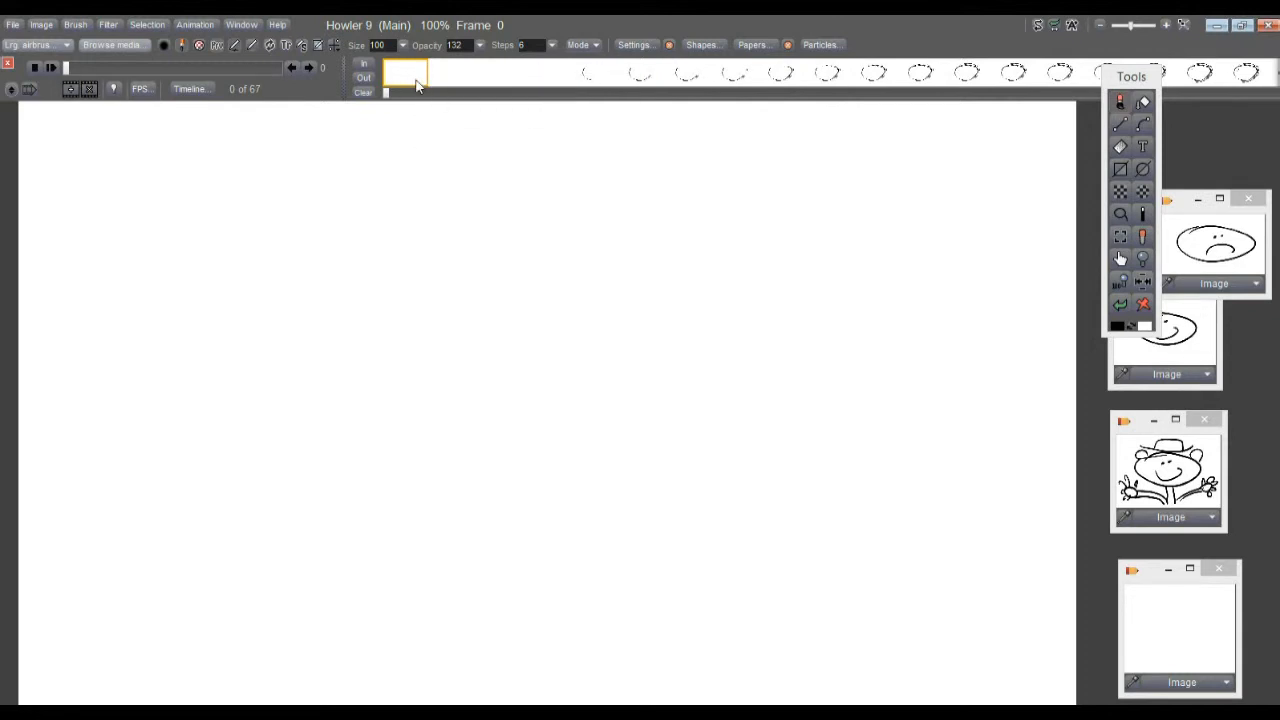
right_click(418, 86)
left_click(457, 140)
- Copy the finished-drawing frame at the end of the animation and insert the copy before it
left_click_drag(67, 70, 288, 75)
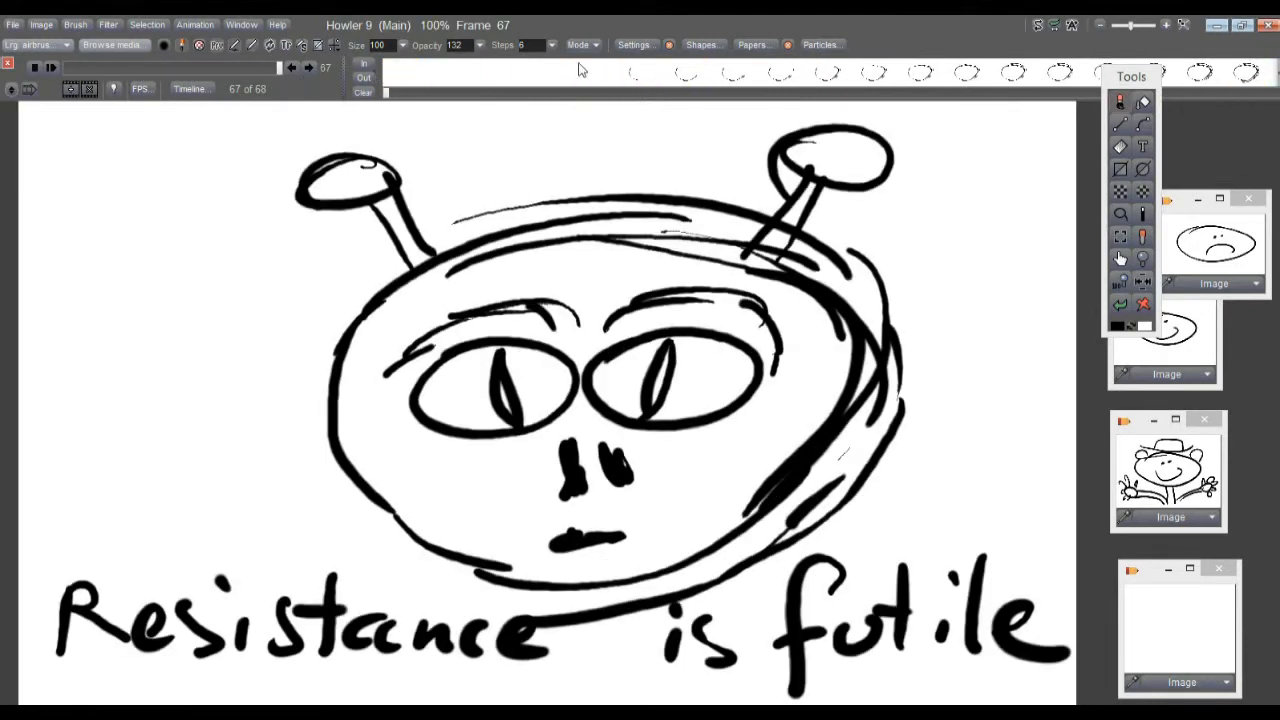
left_click_drag(387, 92, 1208, 149)
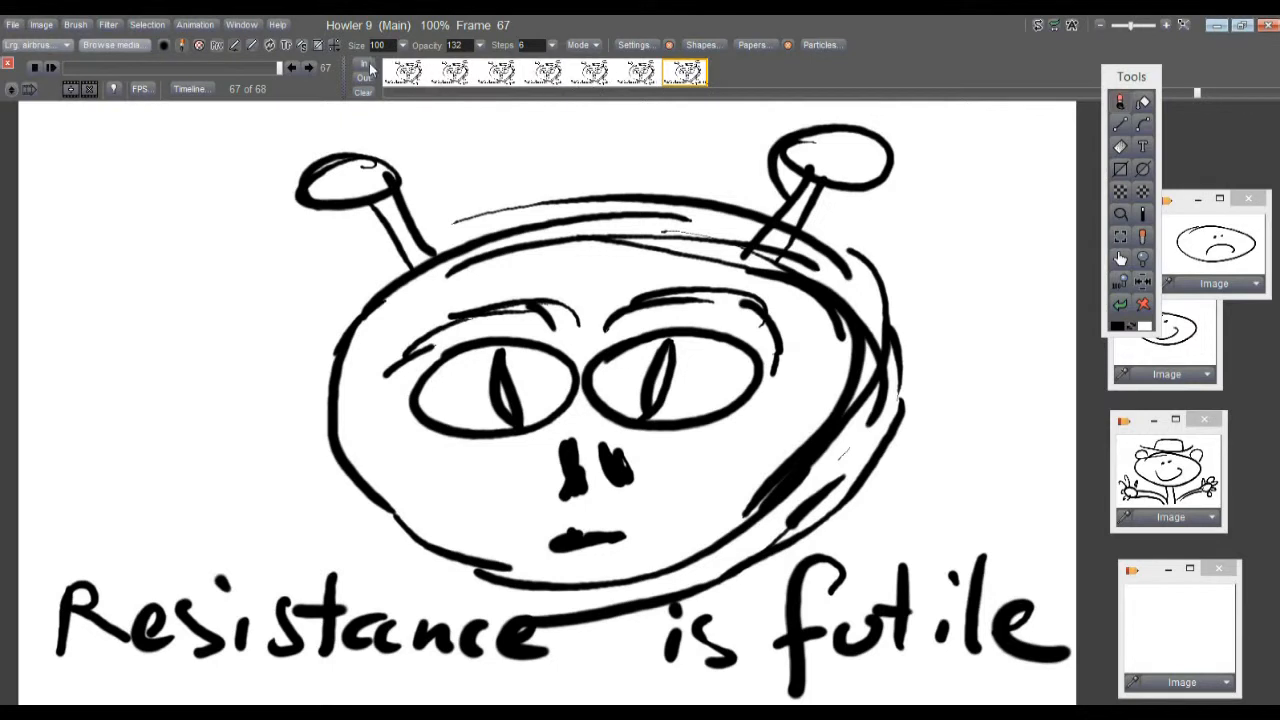
right_click(689, 71)
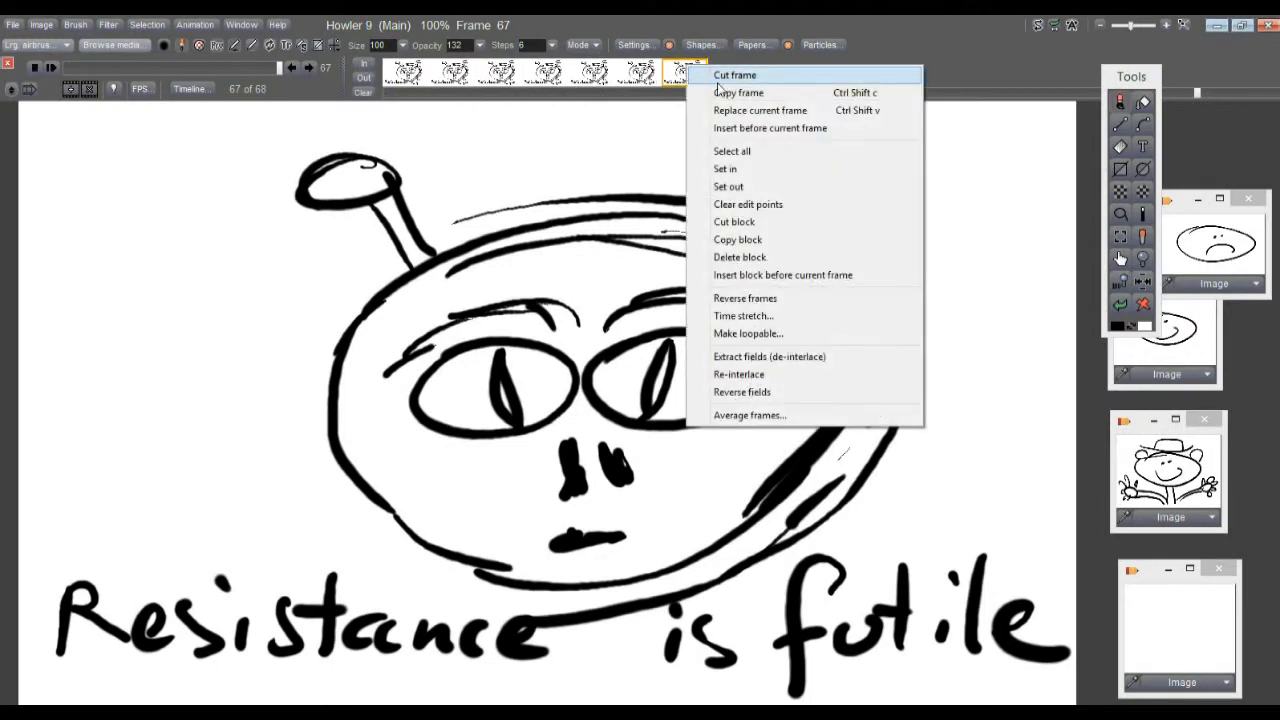
left_click(737, 93)
right_click(690, 76)
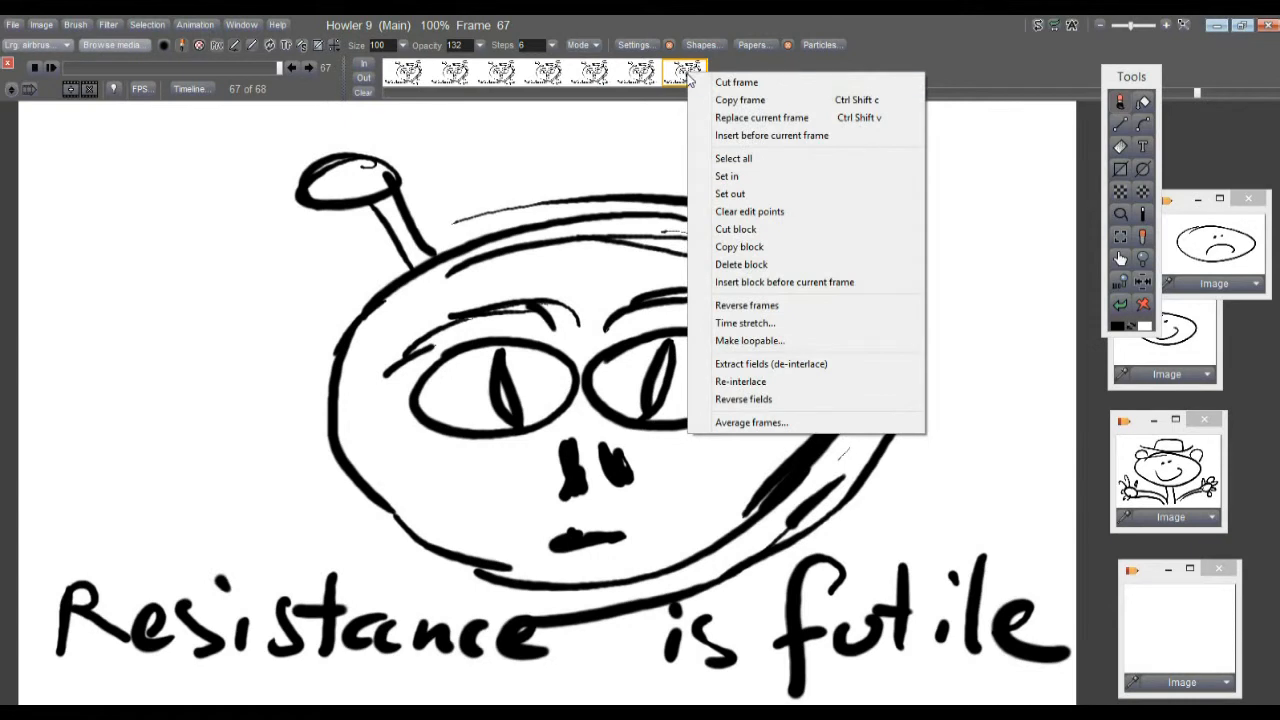
left_click(771, 138)
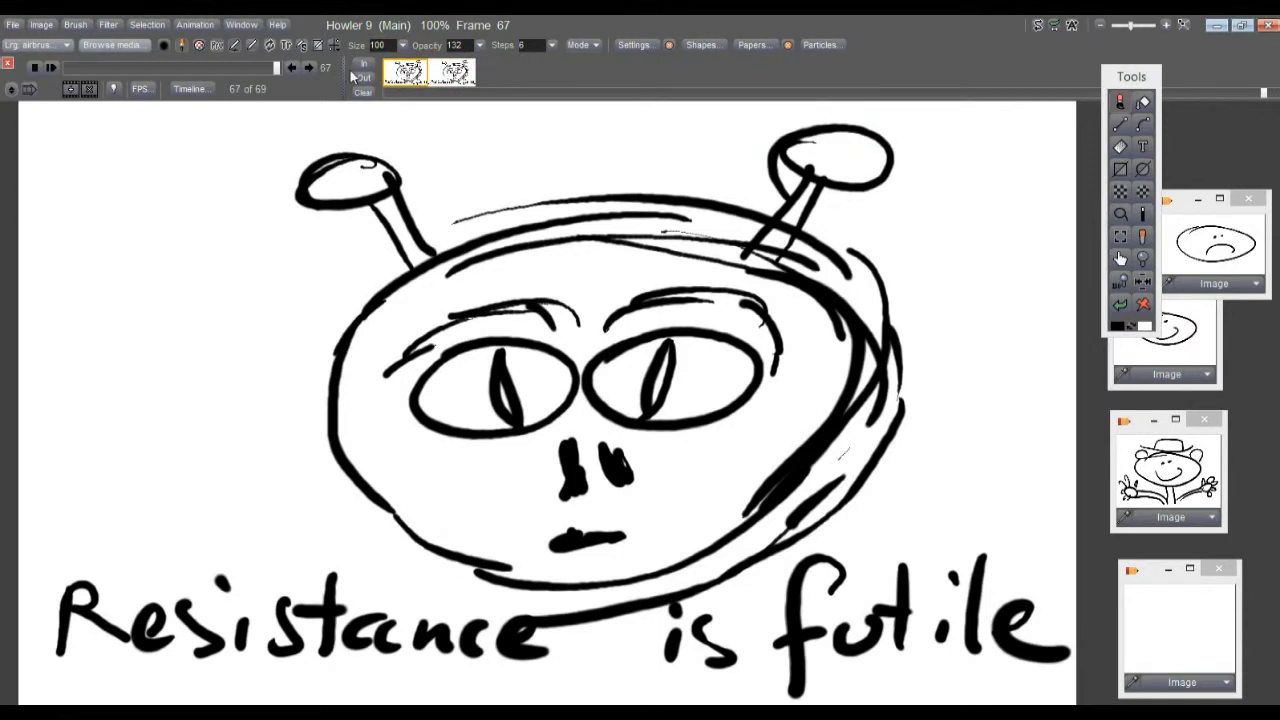
- Set the block's out point at frame 68, copy that block of finished-drawing frames and insert it before frame 68
left_click(455, 72)
left_click(372, 76)
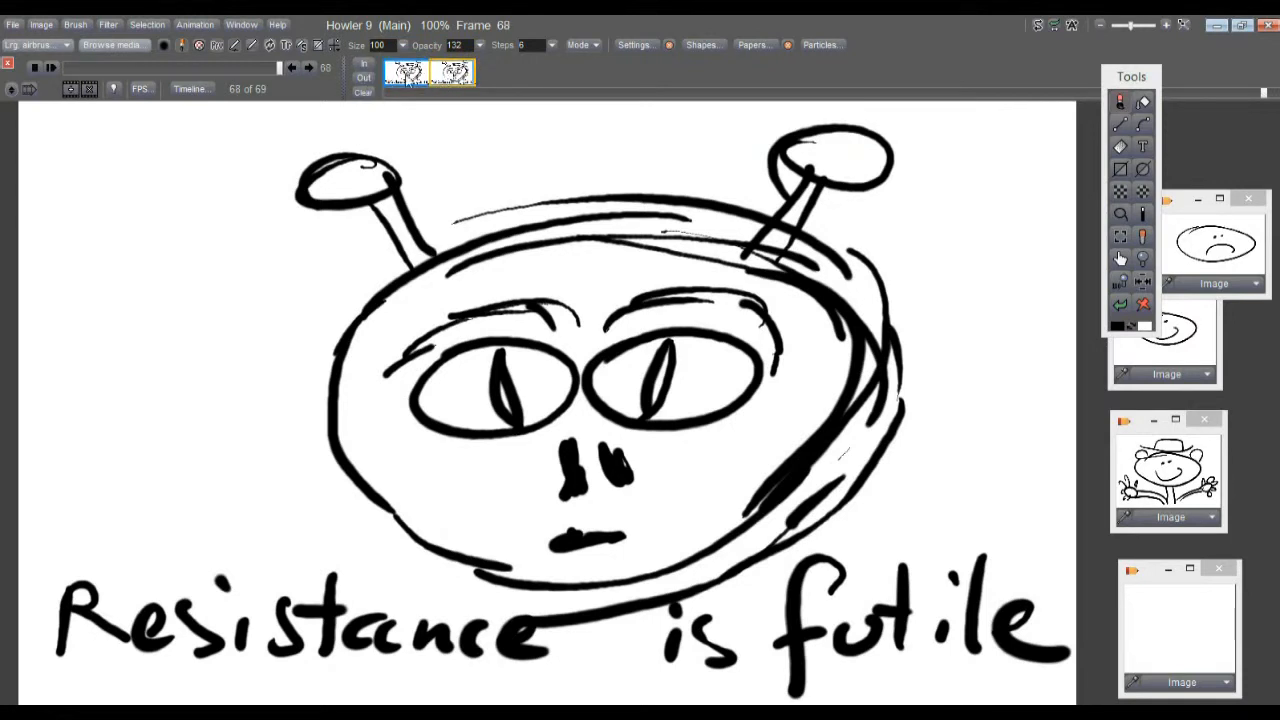
right_click(456, 70)
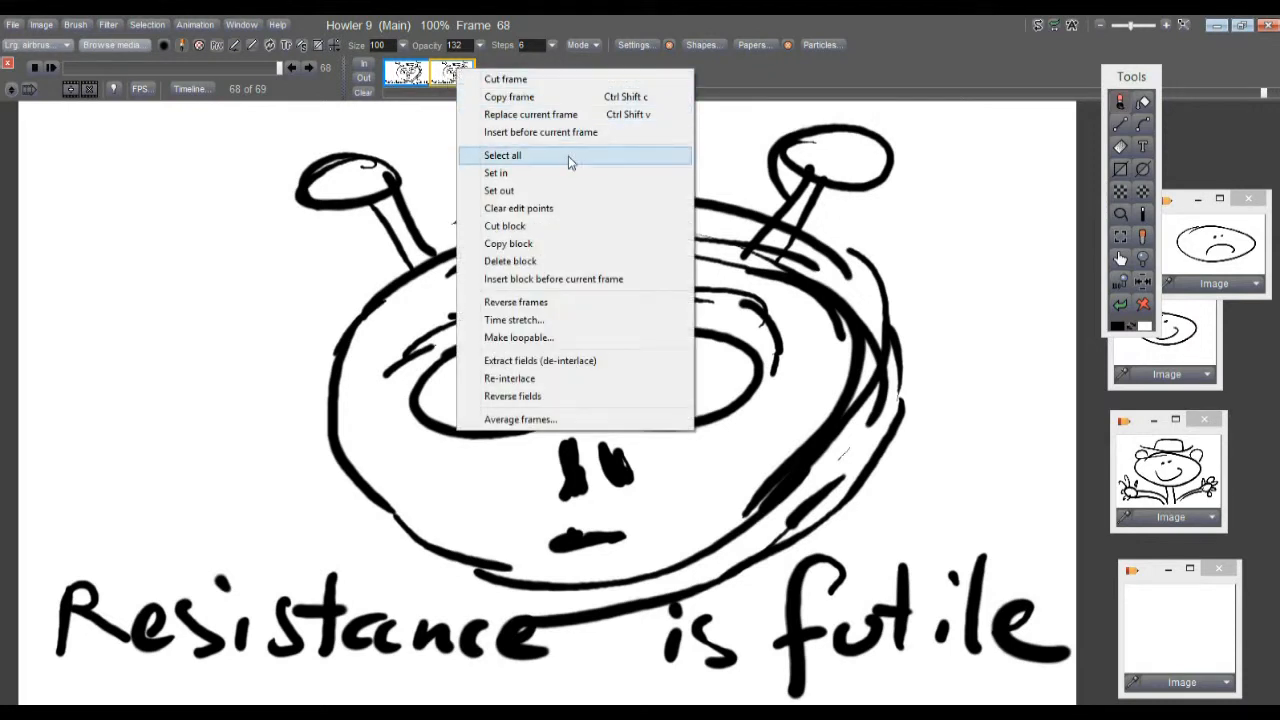
left_click(532, 245)
right_click(460, 82)
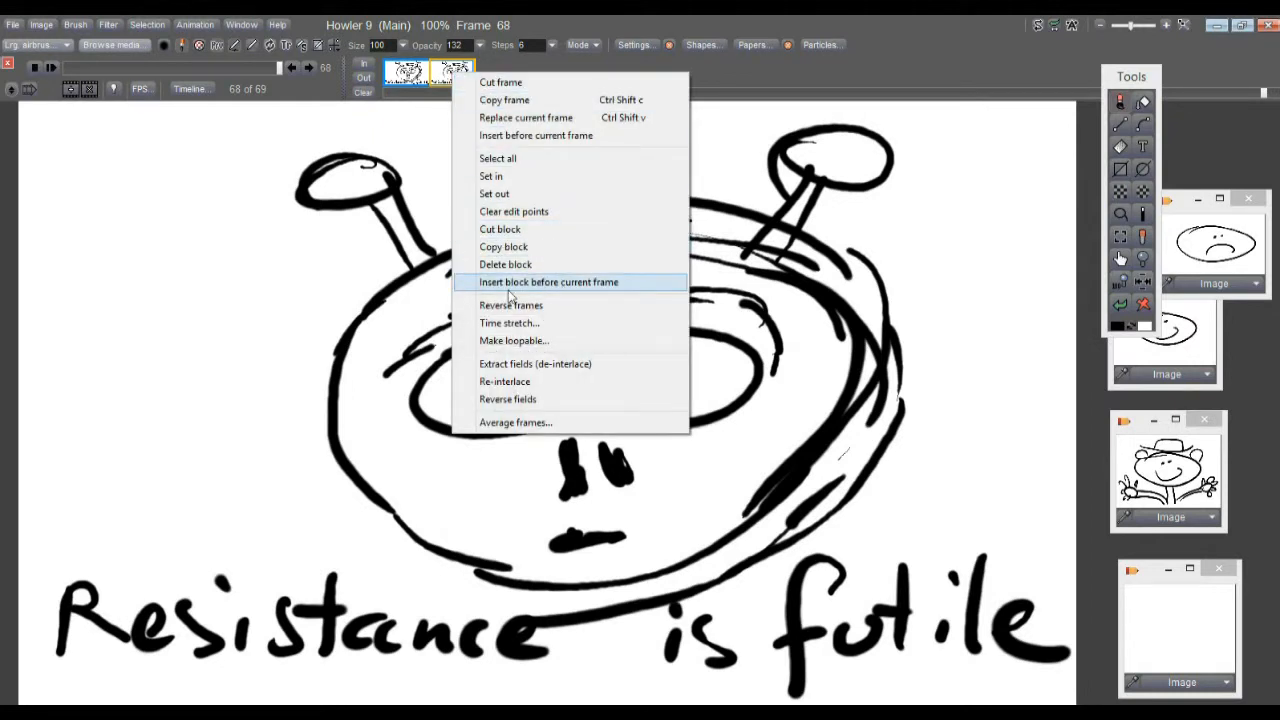
left_click(570, 284)
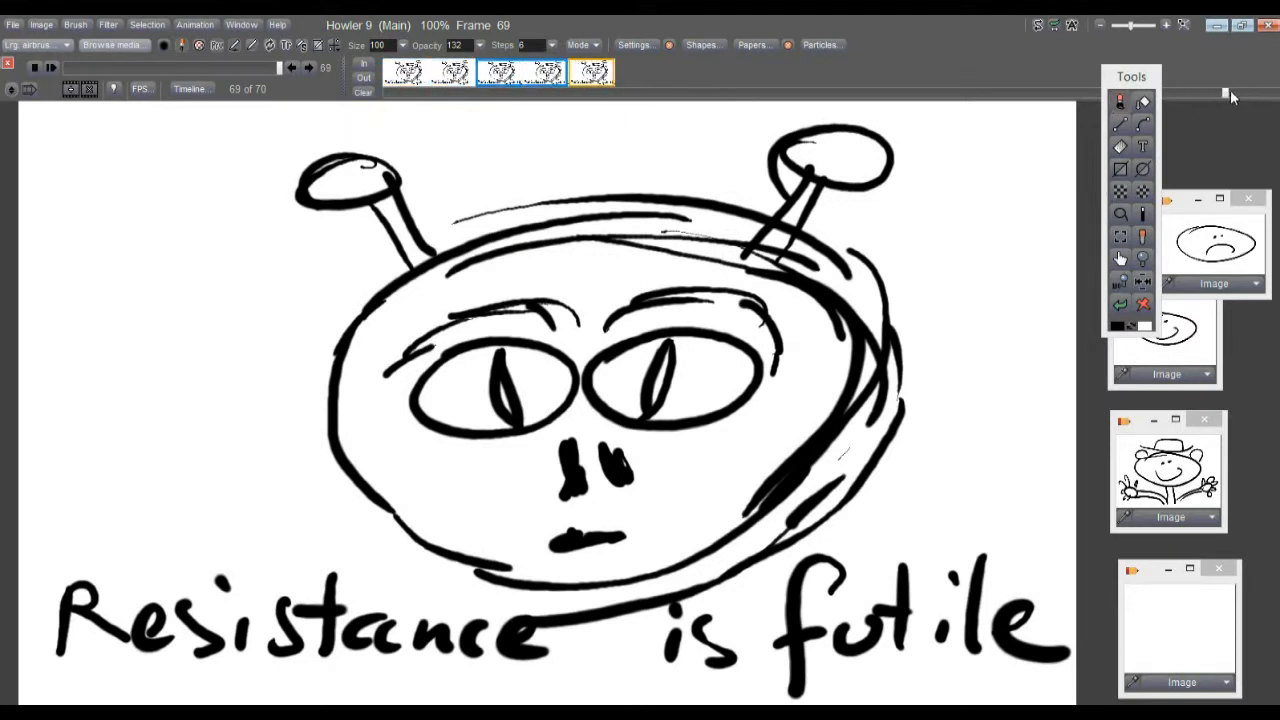
- Extend the block of finished-drawing frames to frame 69, copy it and insert the copy before that frame
left_click(449, 74)
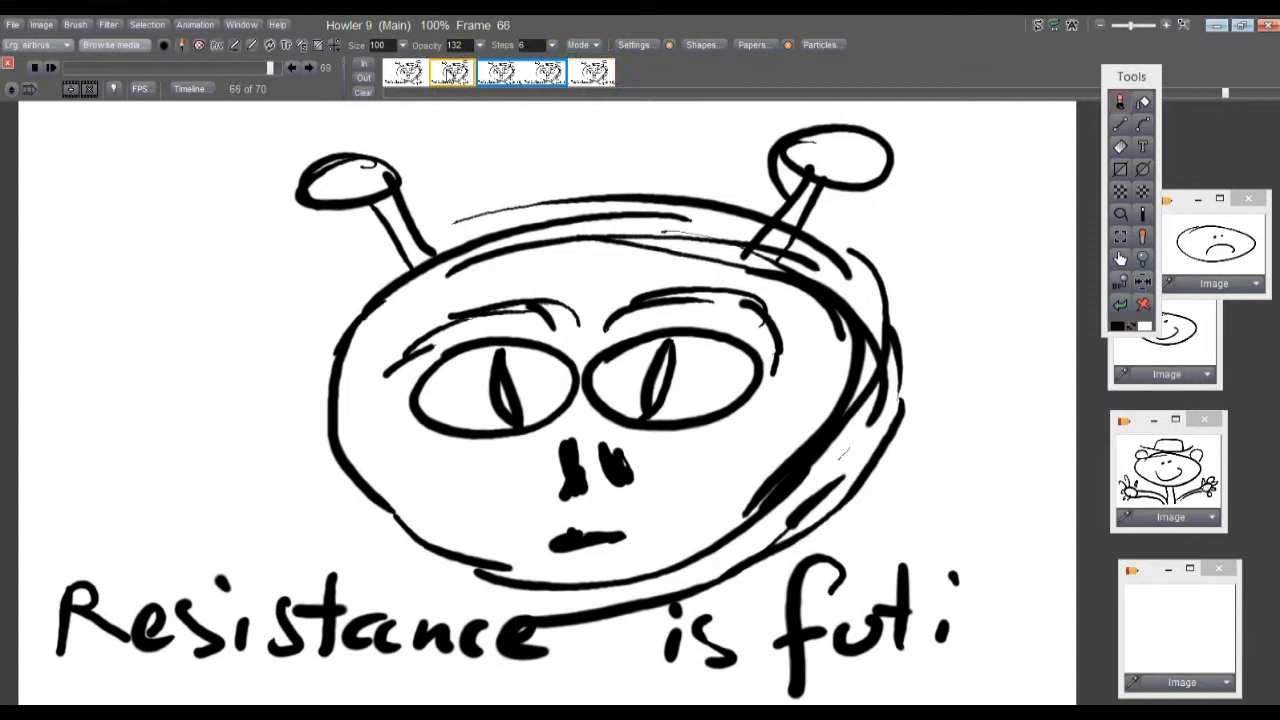
left_click(502, 78)
left_click(548, 77)
left_click(587, 74)
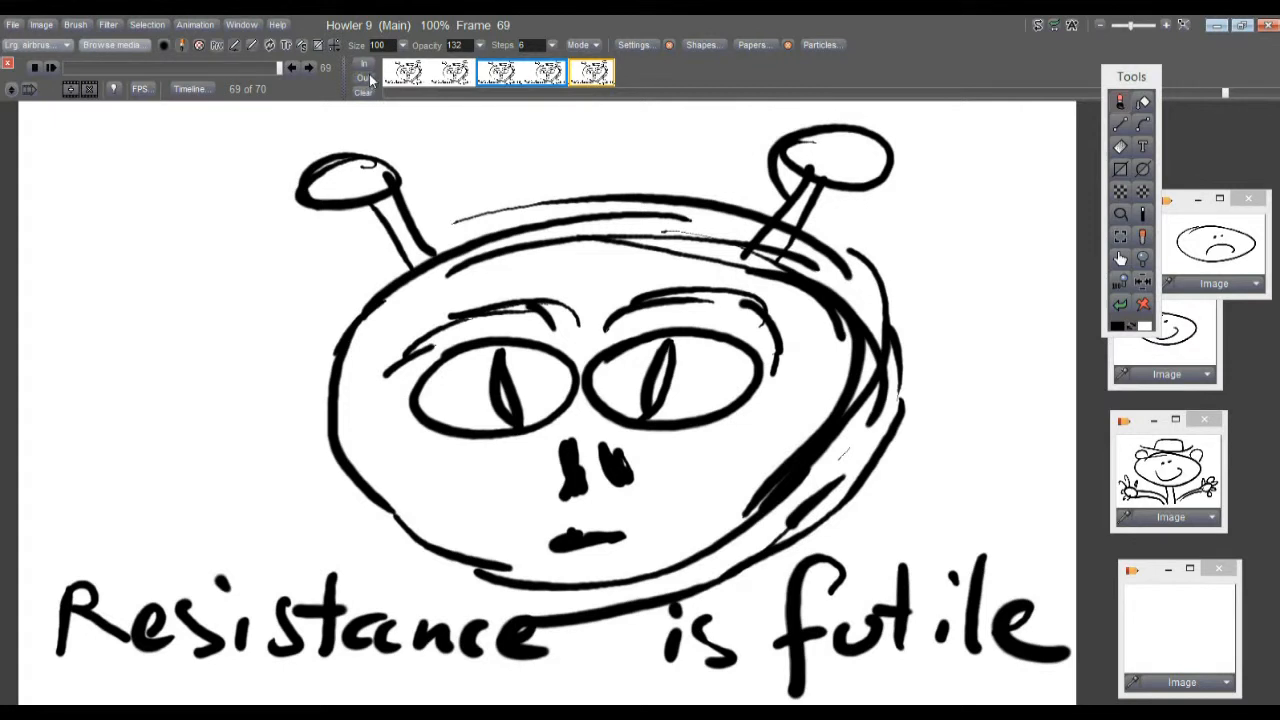
right_click(590, 68)
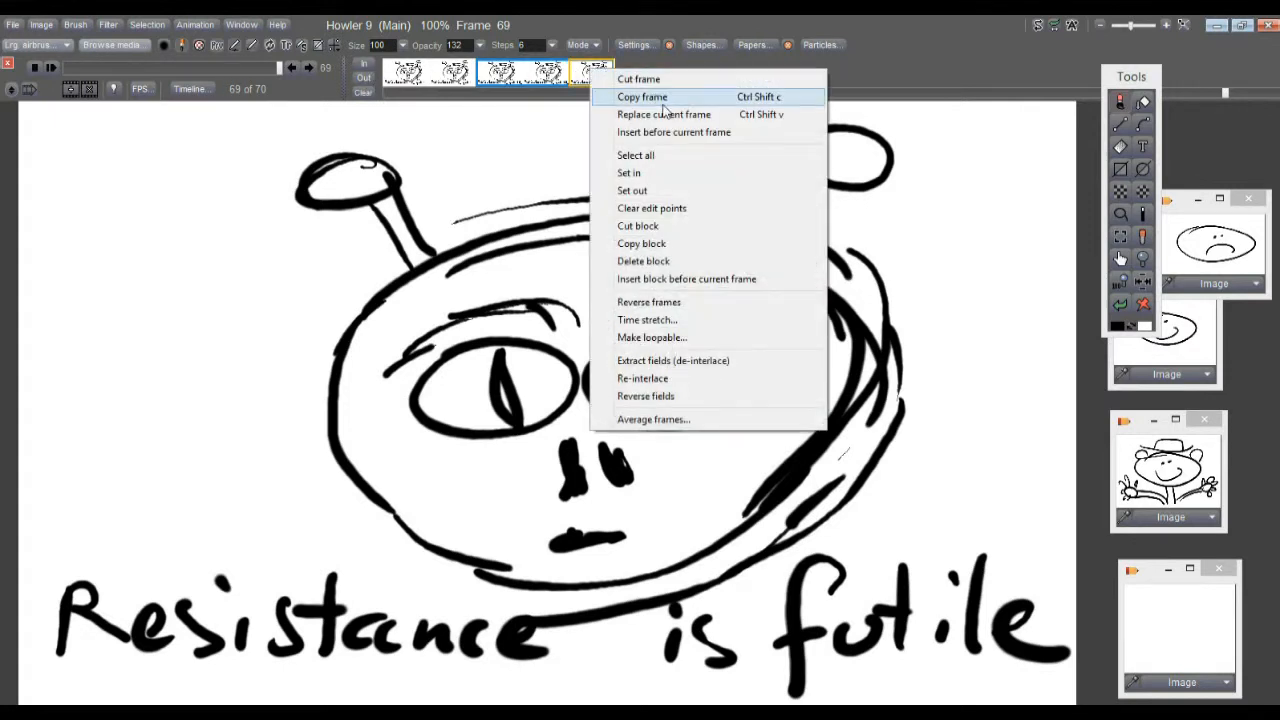
left_click(641, 243)
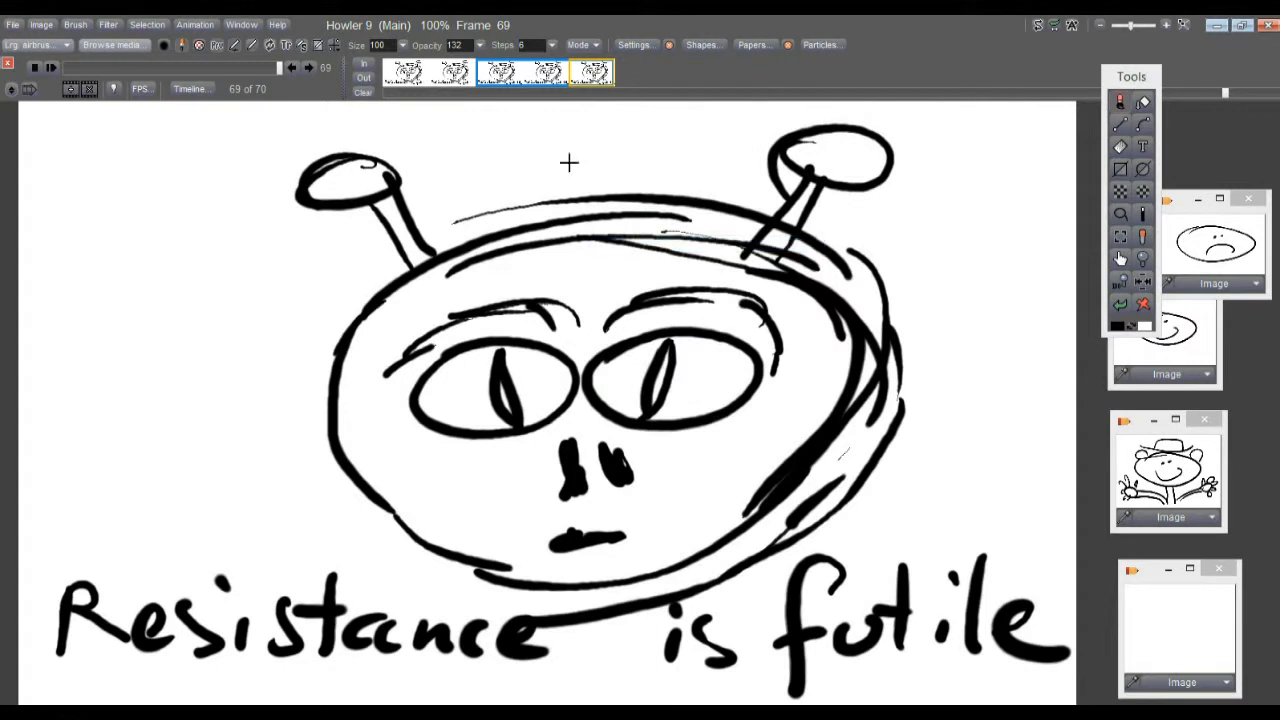
right_click(596, 70)
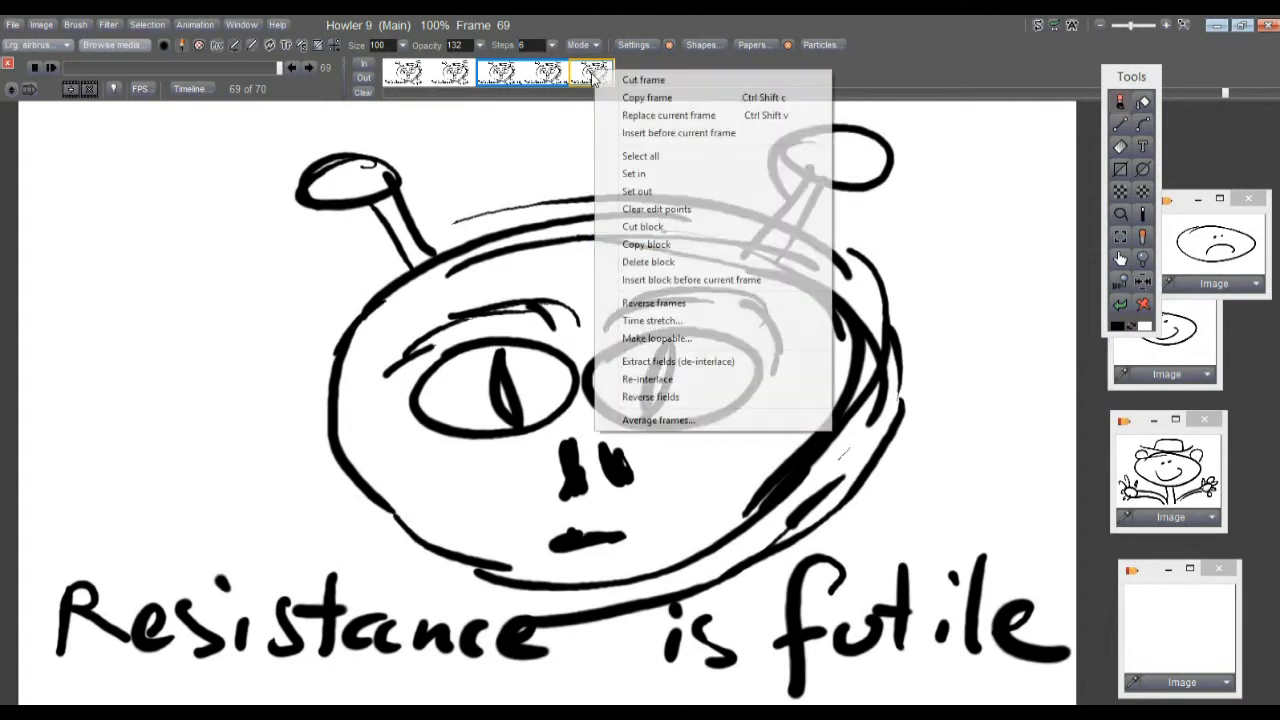
left_click(697, 283)
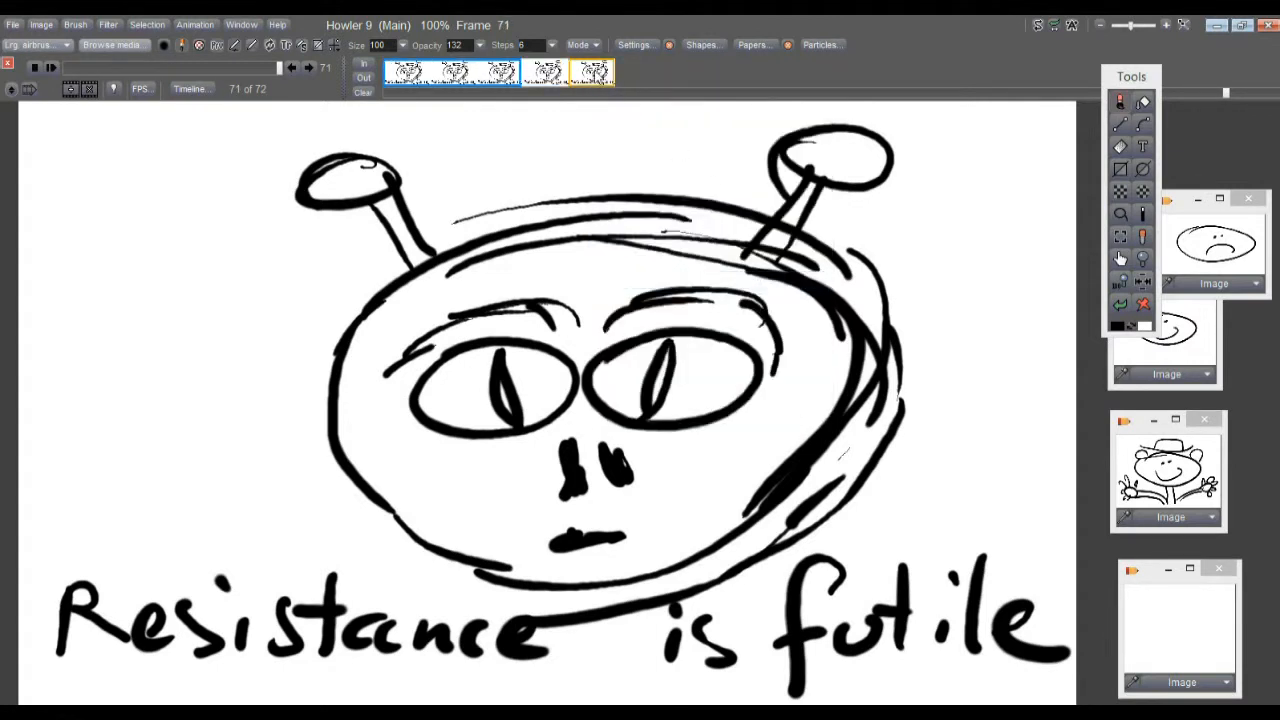
- Move the block's out point to frame 71, copy the longer block and insert it before frame 71
right_click(596, 73)
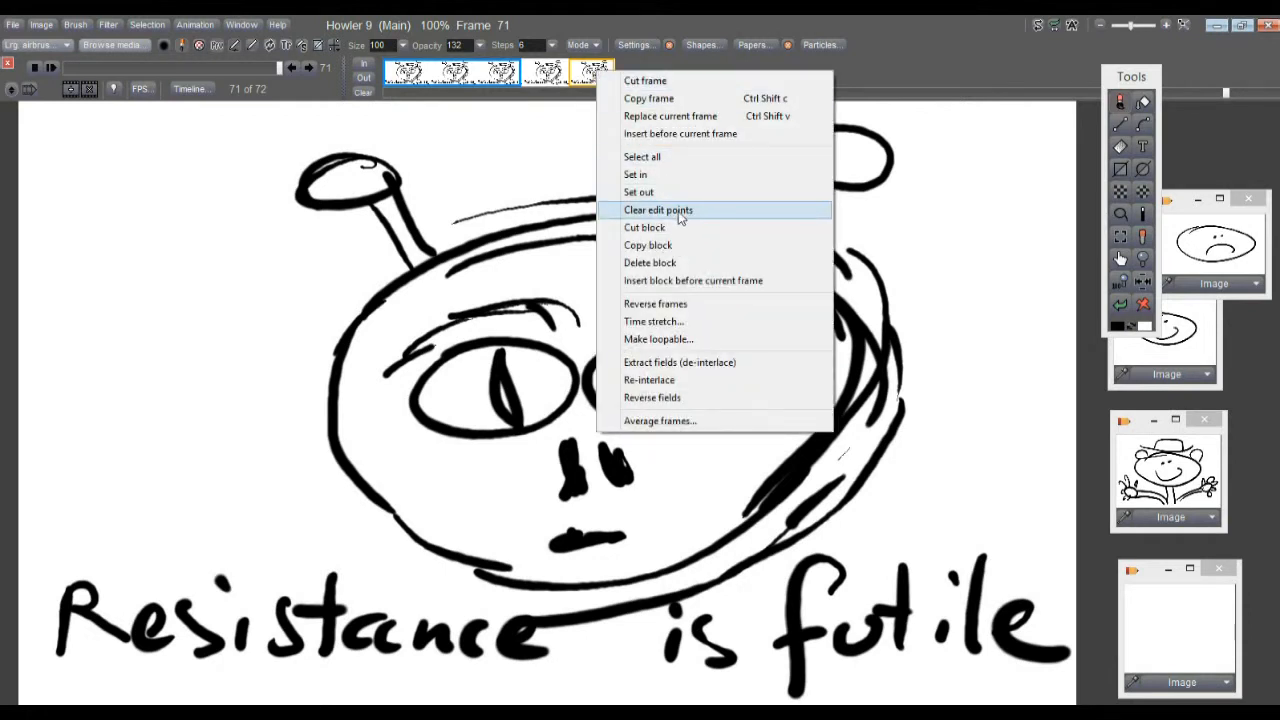
left_click(366, 85)
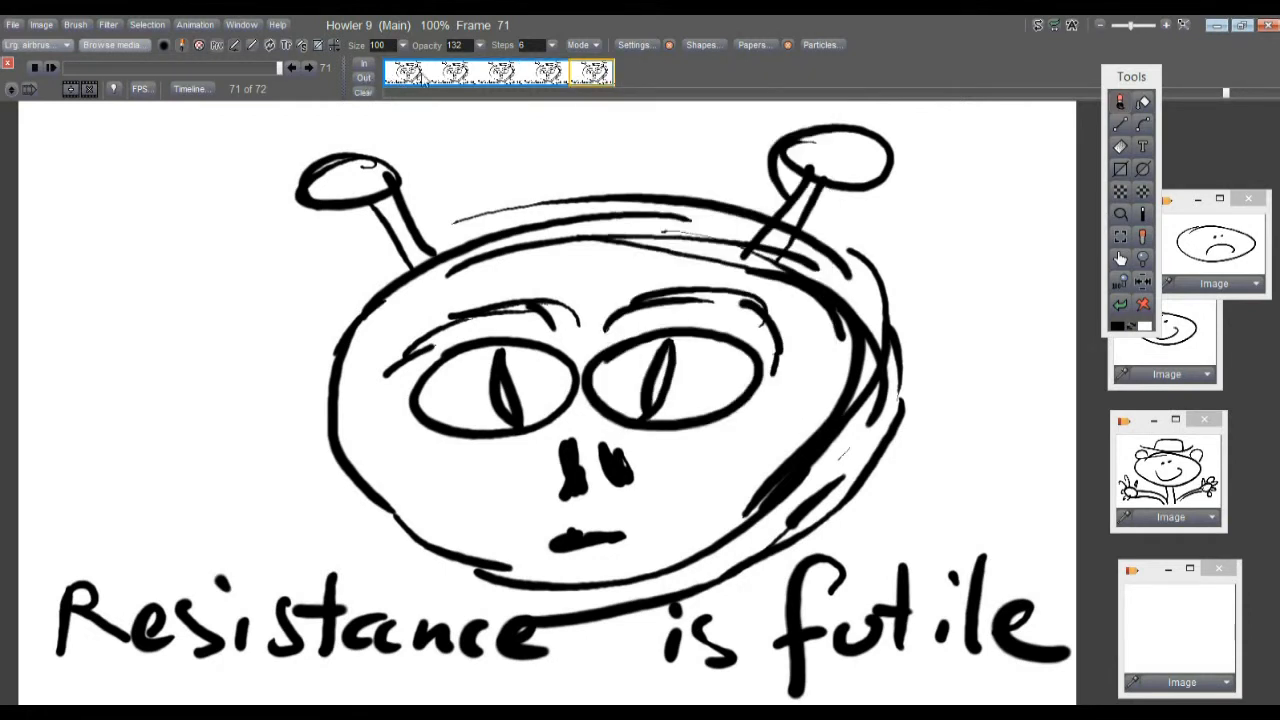
right_click(596, 78)
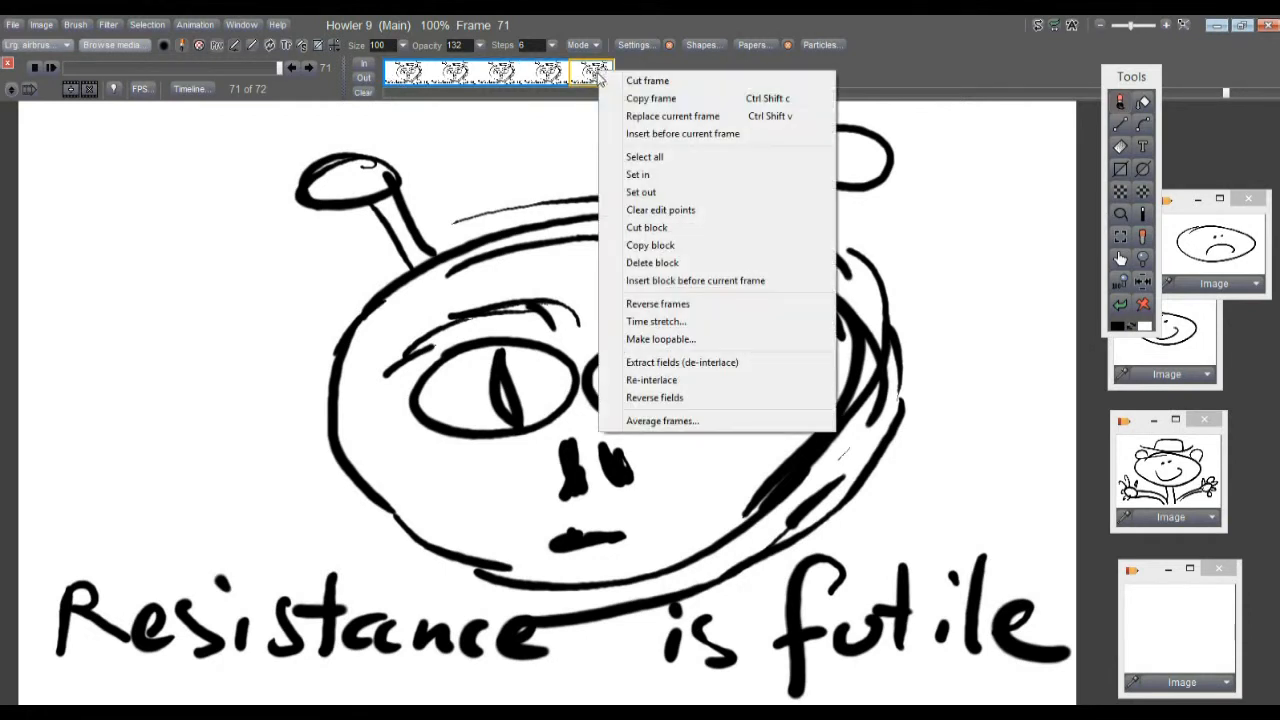
left_click(676, 246)
right_click(596, 80)
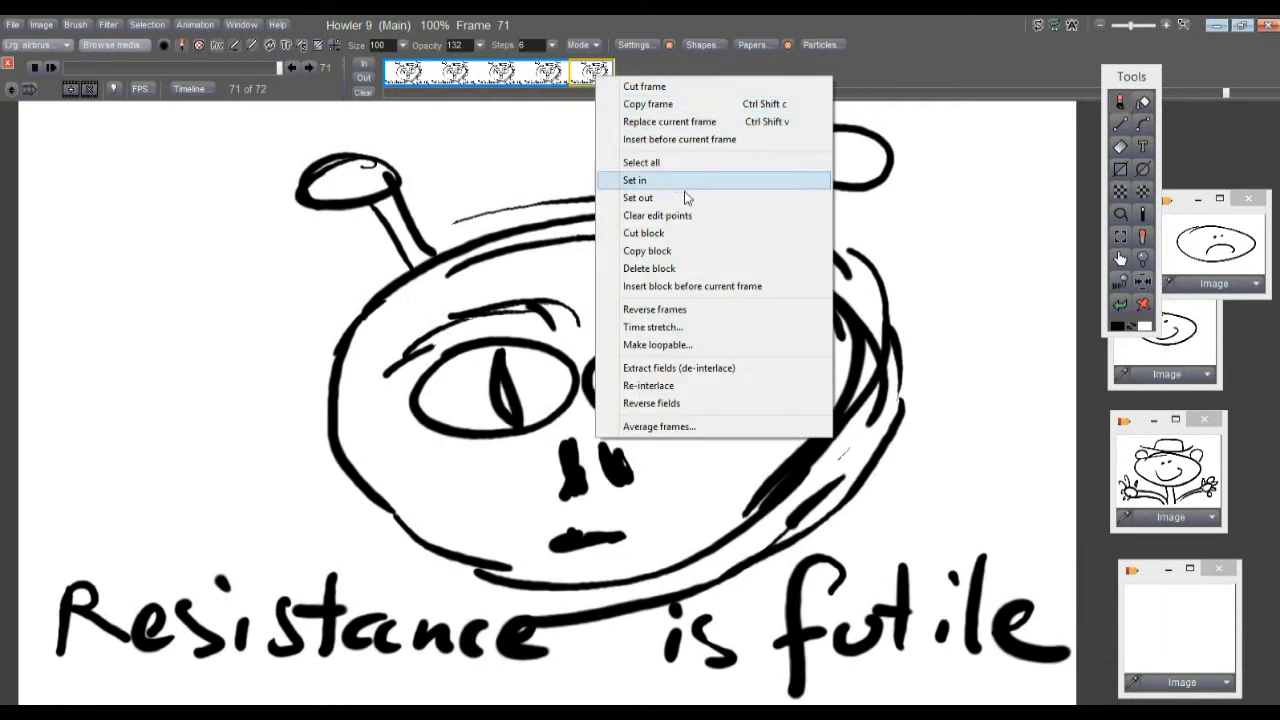
left_click(714, 294)
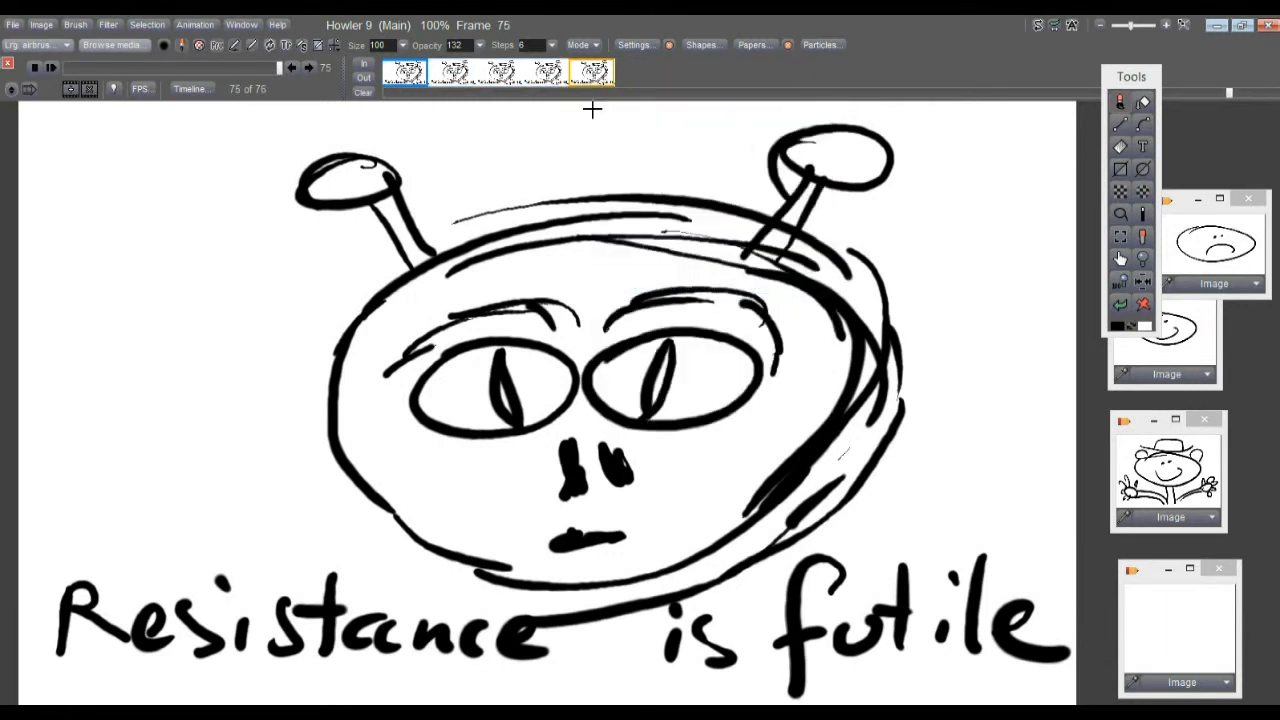
- Lengthen the ending once more by copying the block out to frame 75 and inserting it before frame 75
left_click(364, 79)
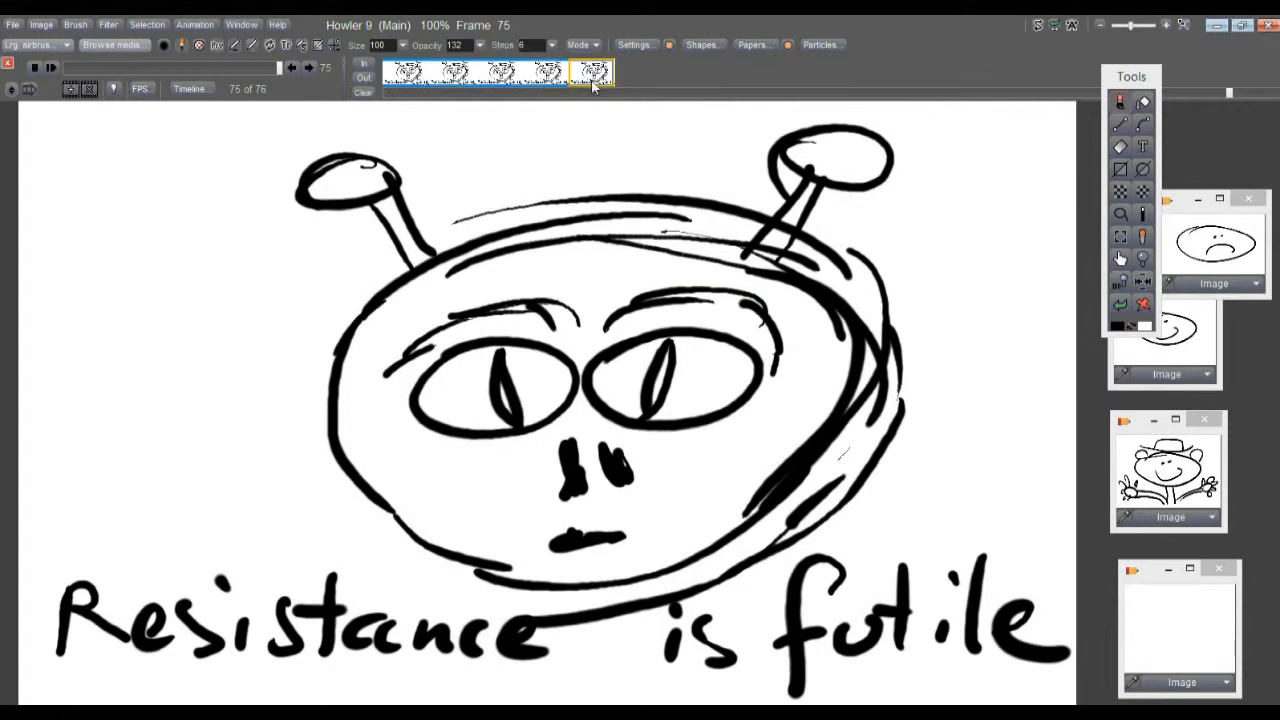
right_click(597, 68)
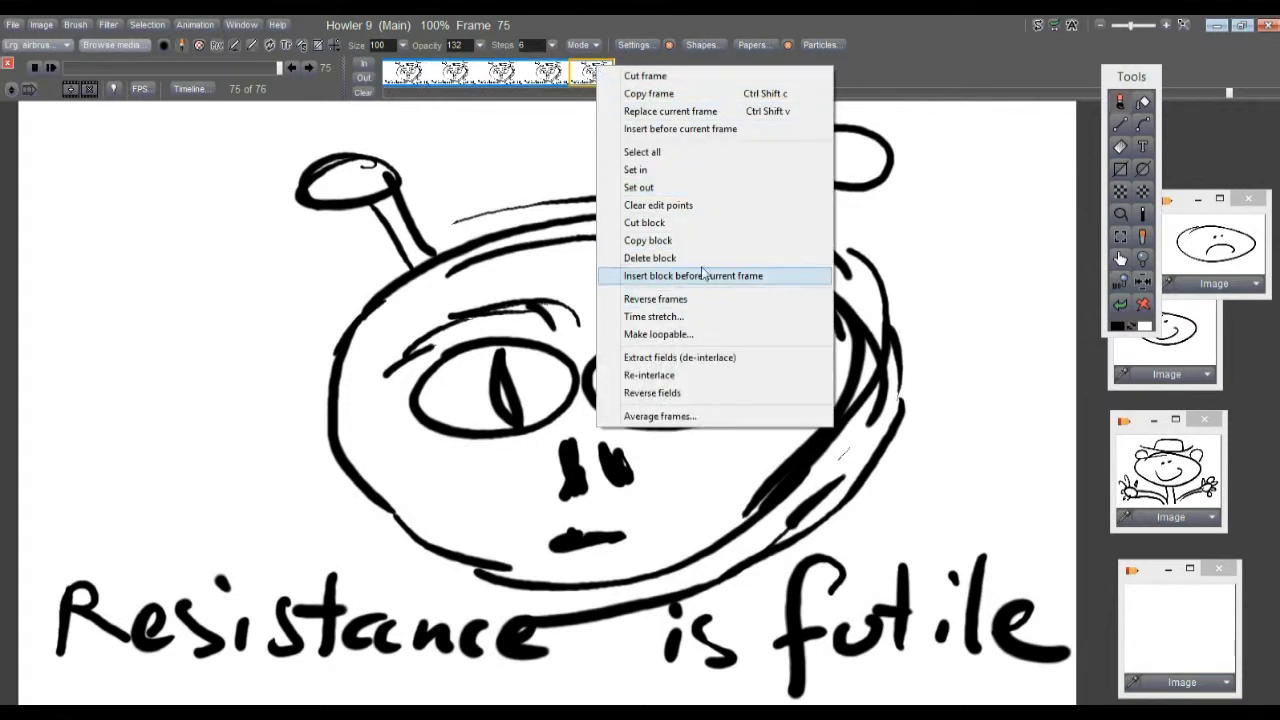
left_click(670, 241)
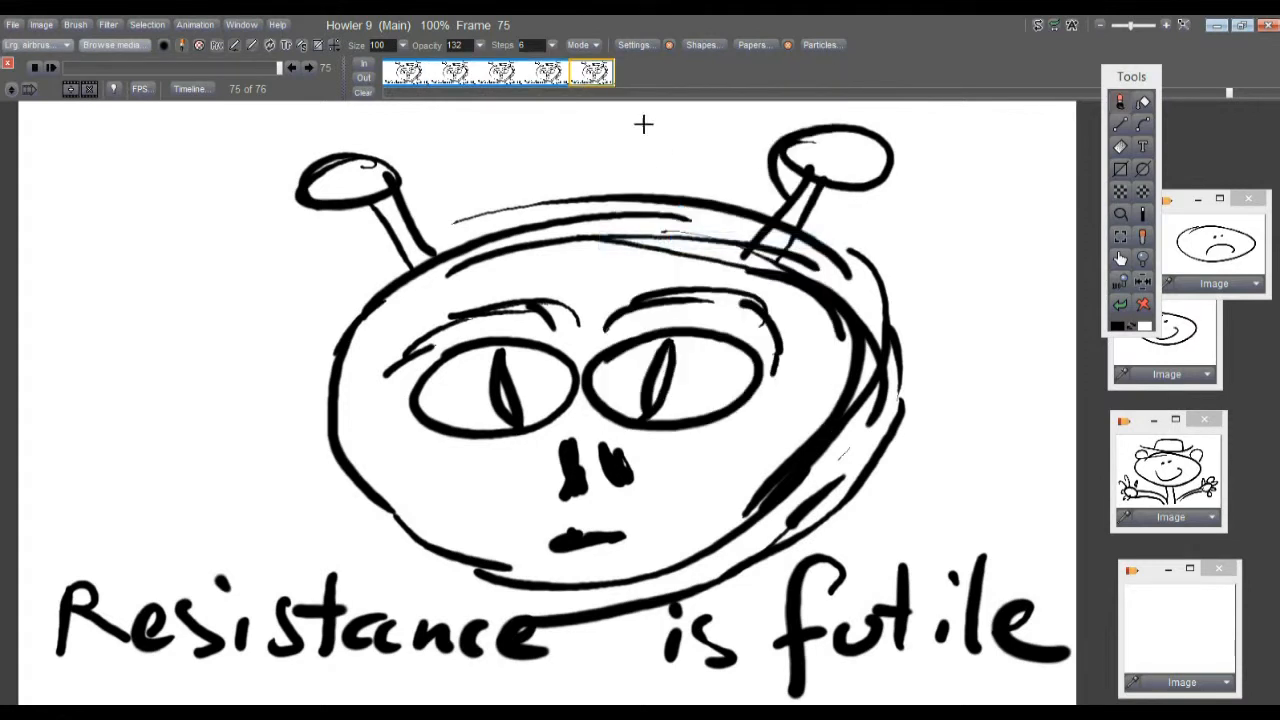
right_click(600, 84)
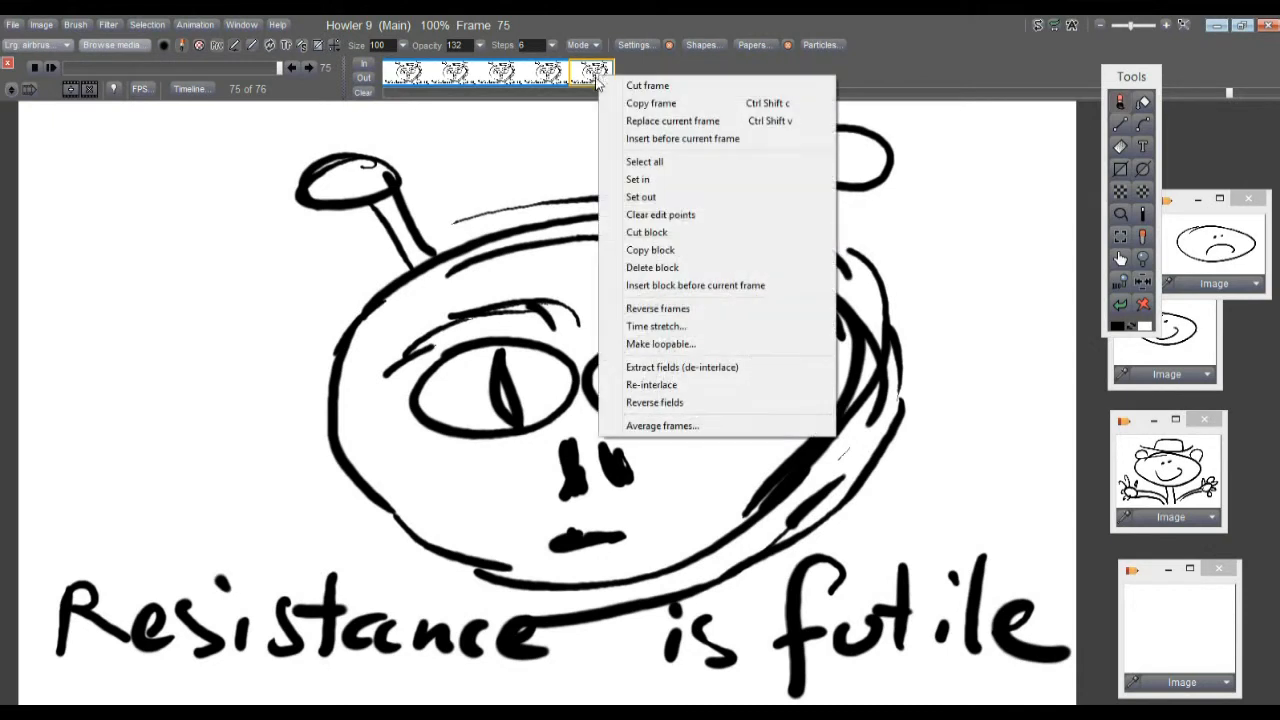
left_click(680, 289)
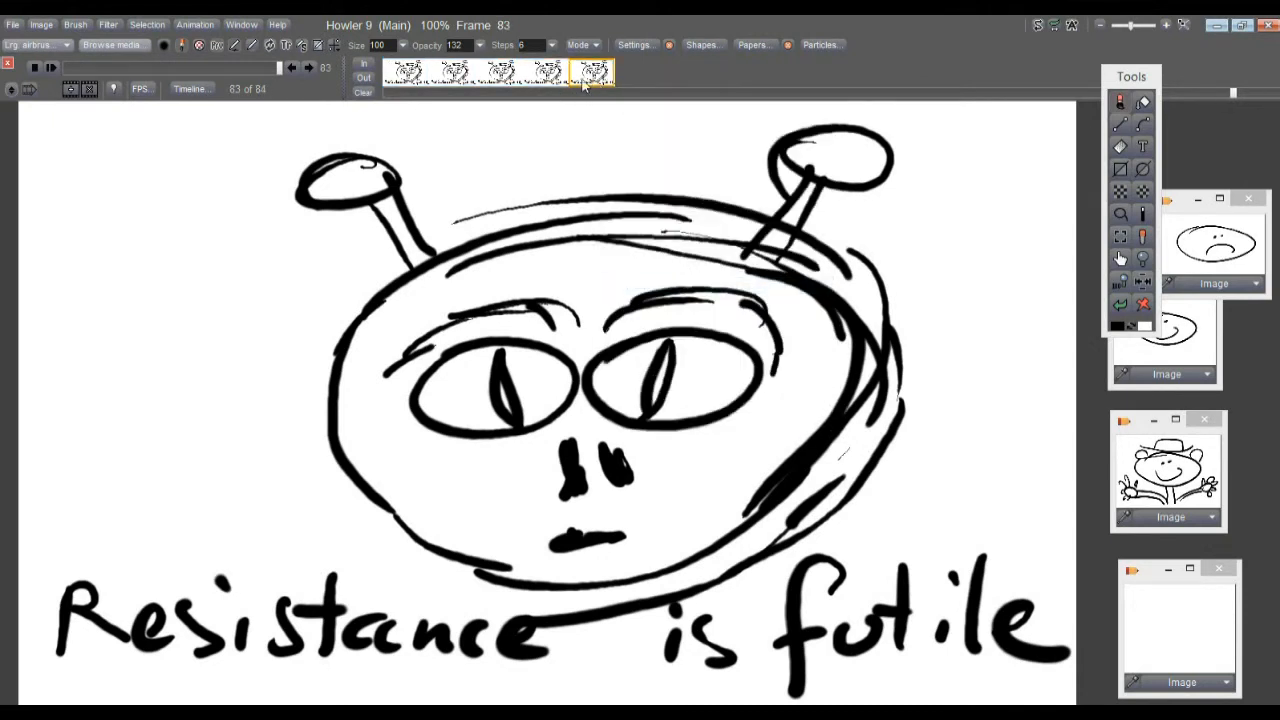
- Play the extended animation from its first frame and return to frame 0
left_click_drag(1233, 96, 298, 121)
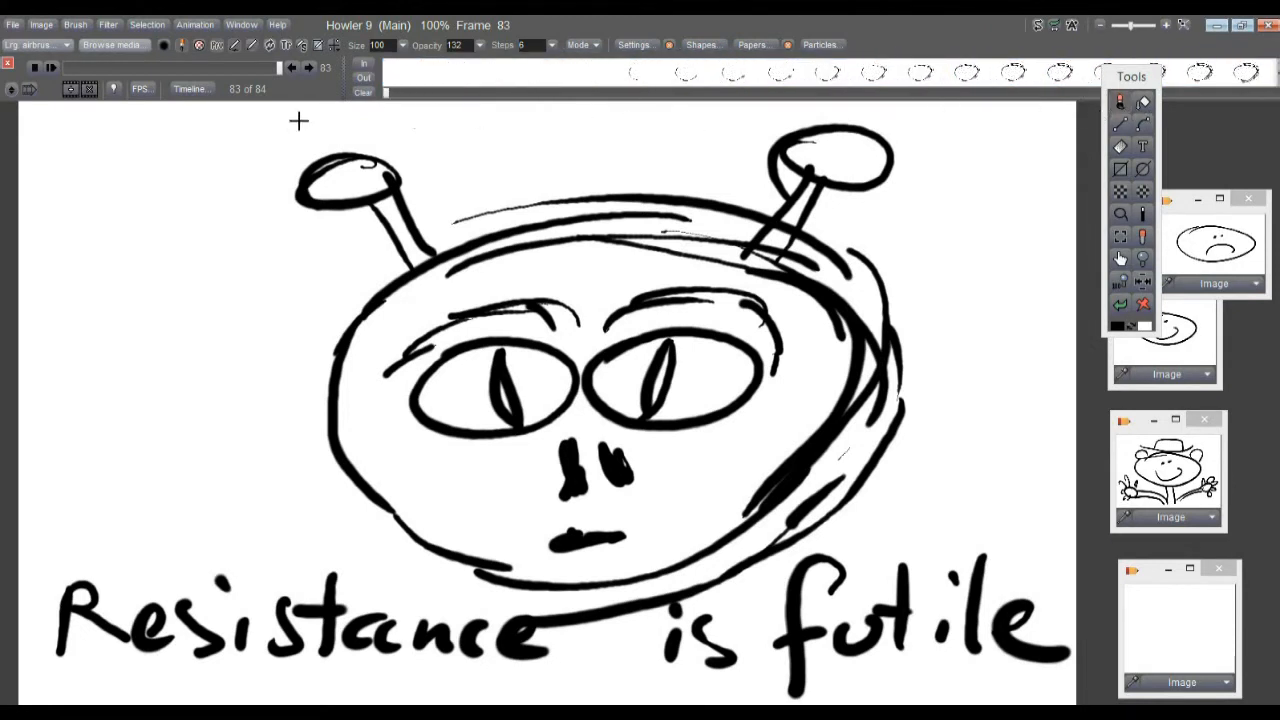
left_click_drag(252, 72, 4, 112)
left_click(51, 68)
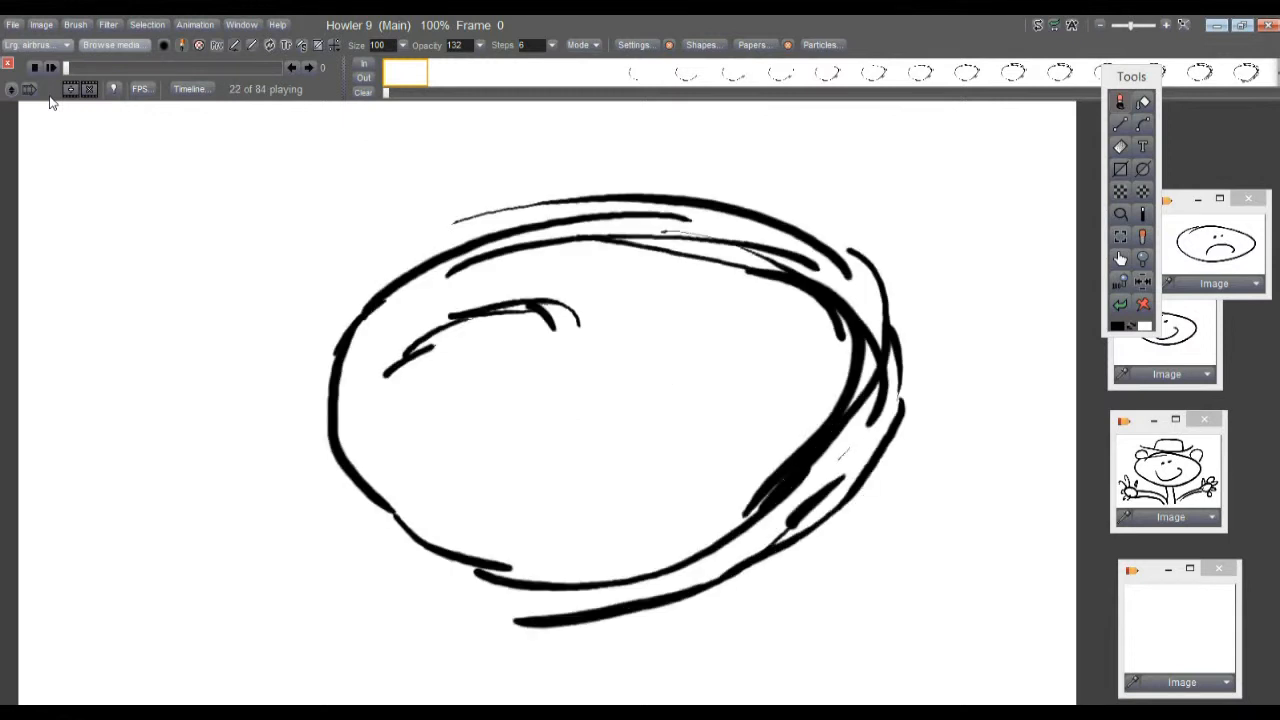
left_click_drag(70, 68, 44, 82)
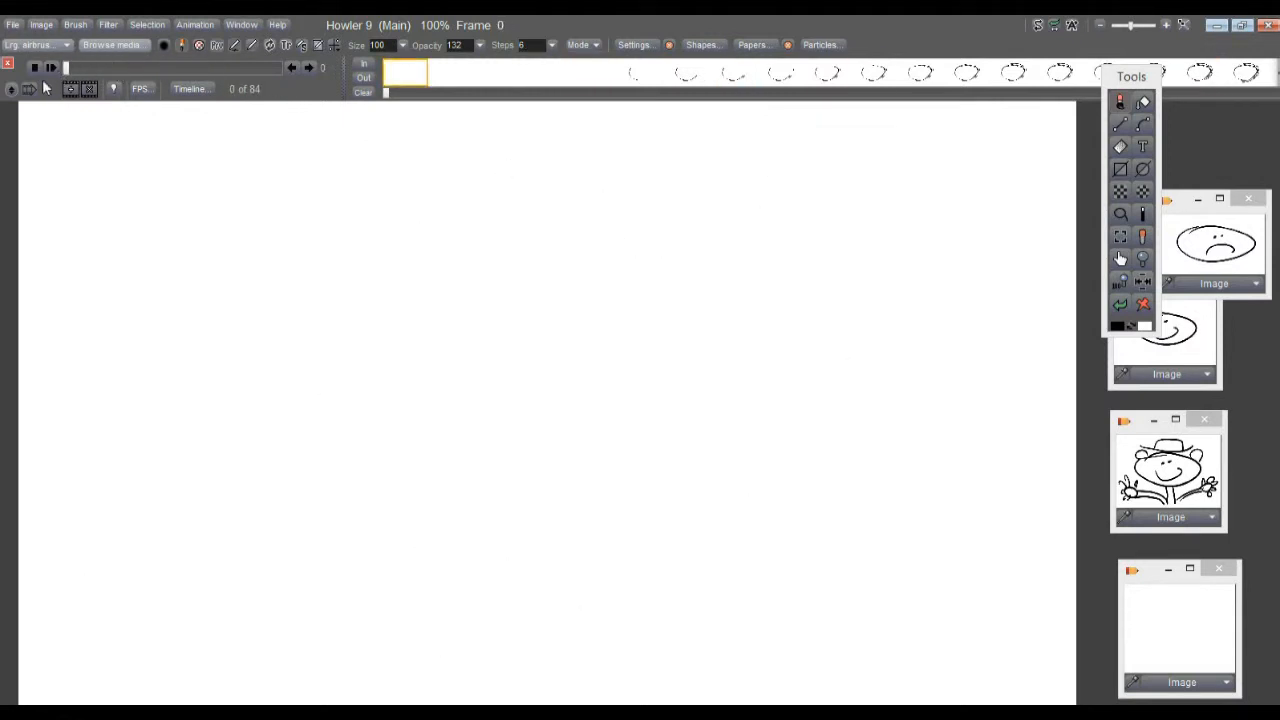
- Resample the whole animation to a width of 640 pixels, keeping its proportions and using Bi-cubic+ scaling
left_click(40, 25)
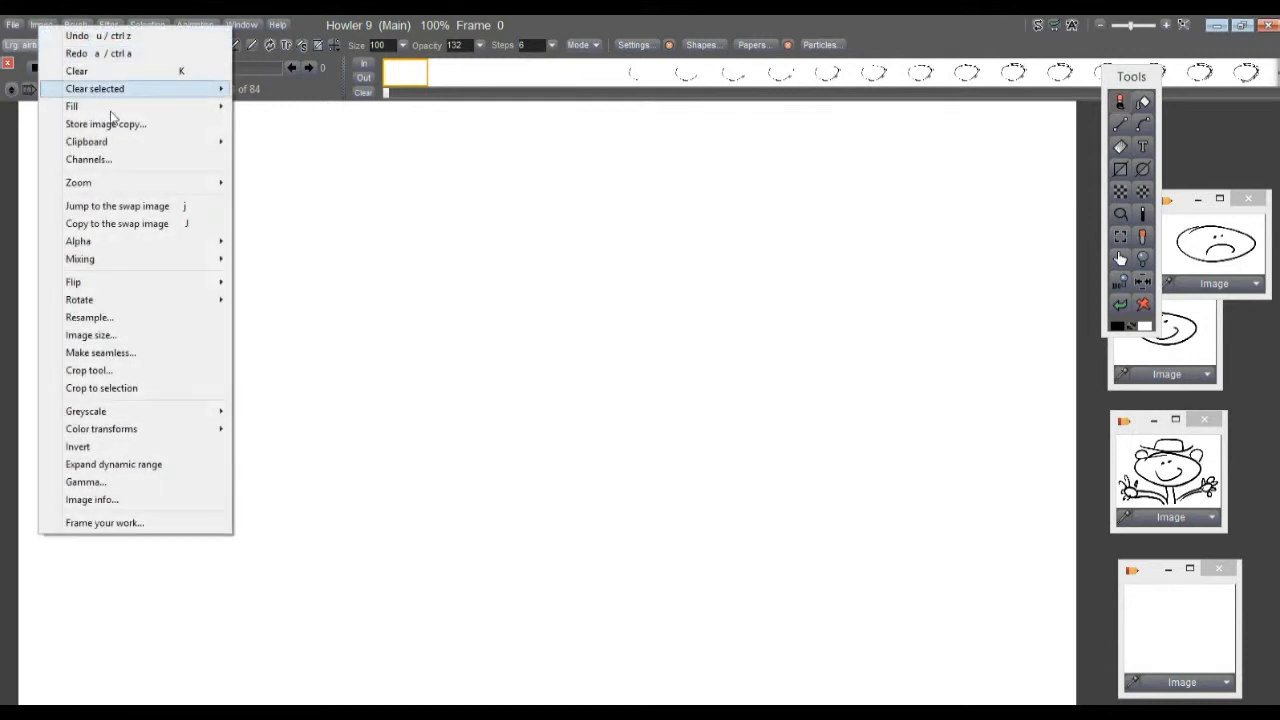
left_click(148, 320)
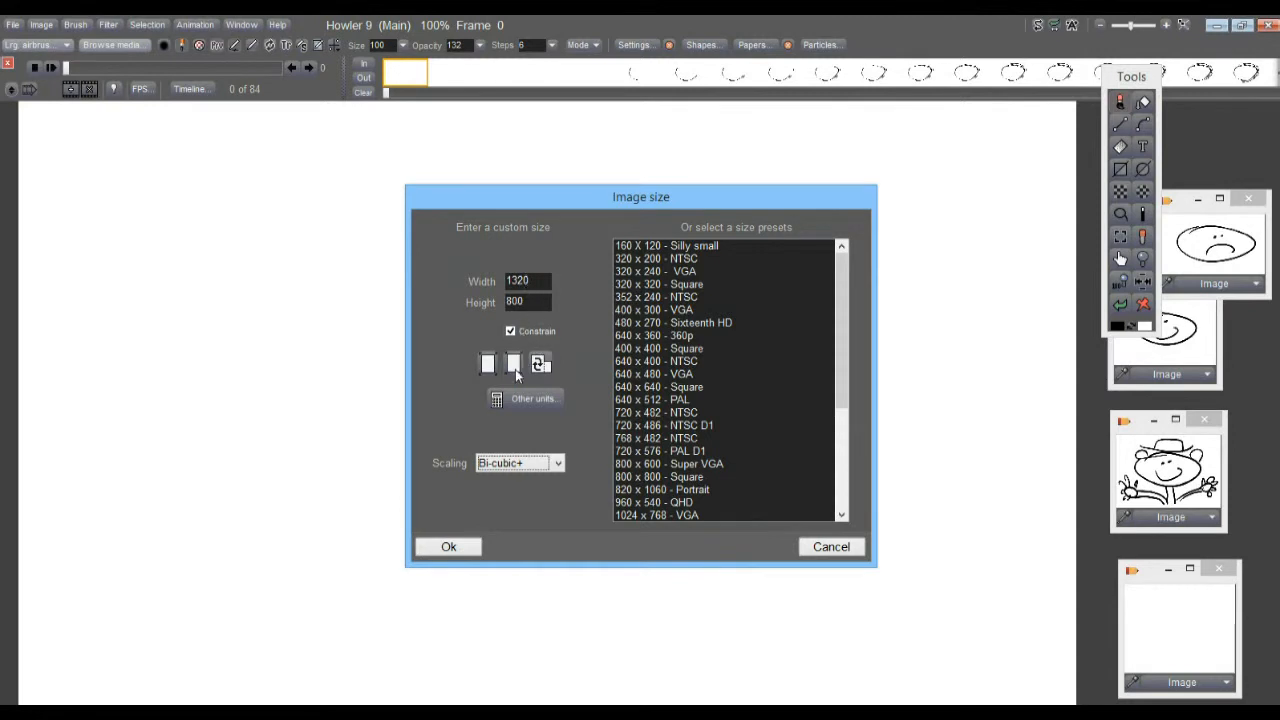
left_click_drag(540, 284, 454, 298)
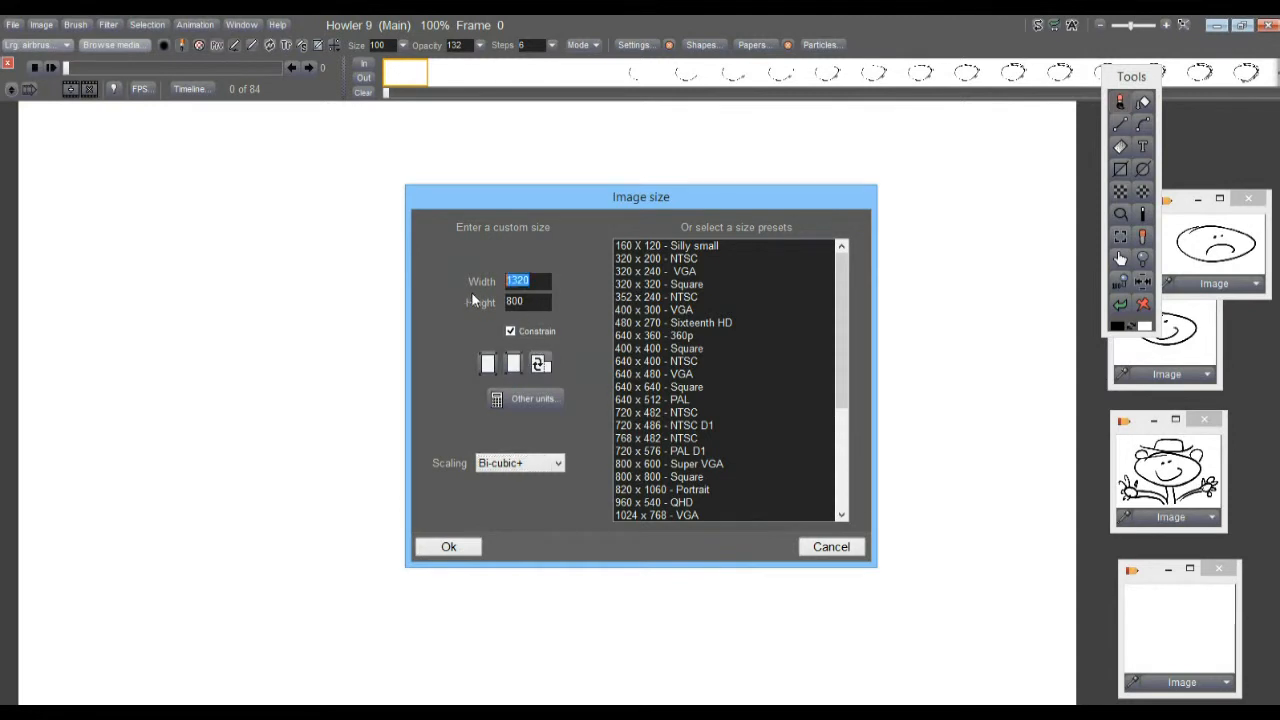
type("640")
left_click_drag(520, 303, 516, 303)
left_click(450, 547)
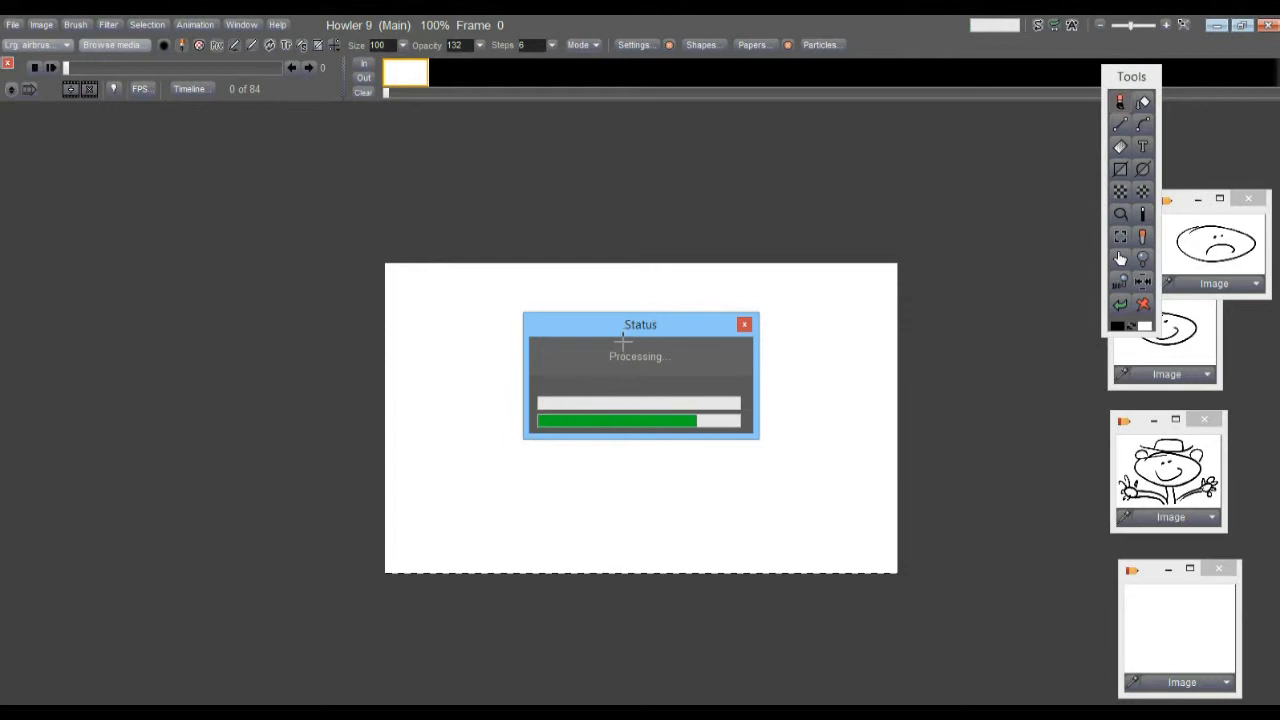
- Play the resized animation from frame 0 and go back to its blank opening frames
mouse_move(69, 68)
left_mouse_down()
mouse_move(284, 78)
mouse_move(32, 86)
left_mouse_up()
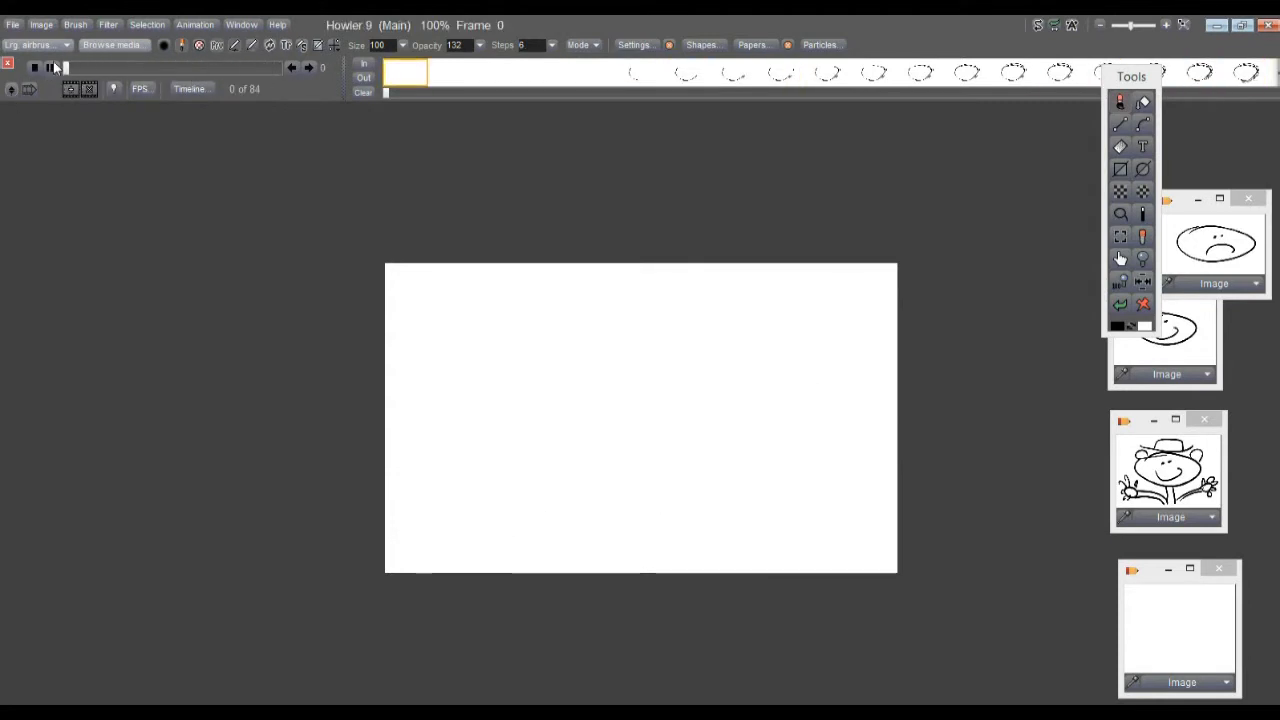
left_click(52, 67)
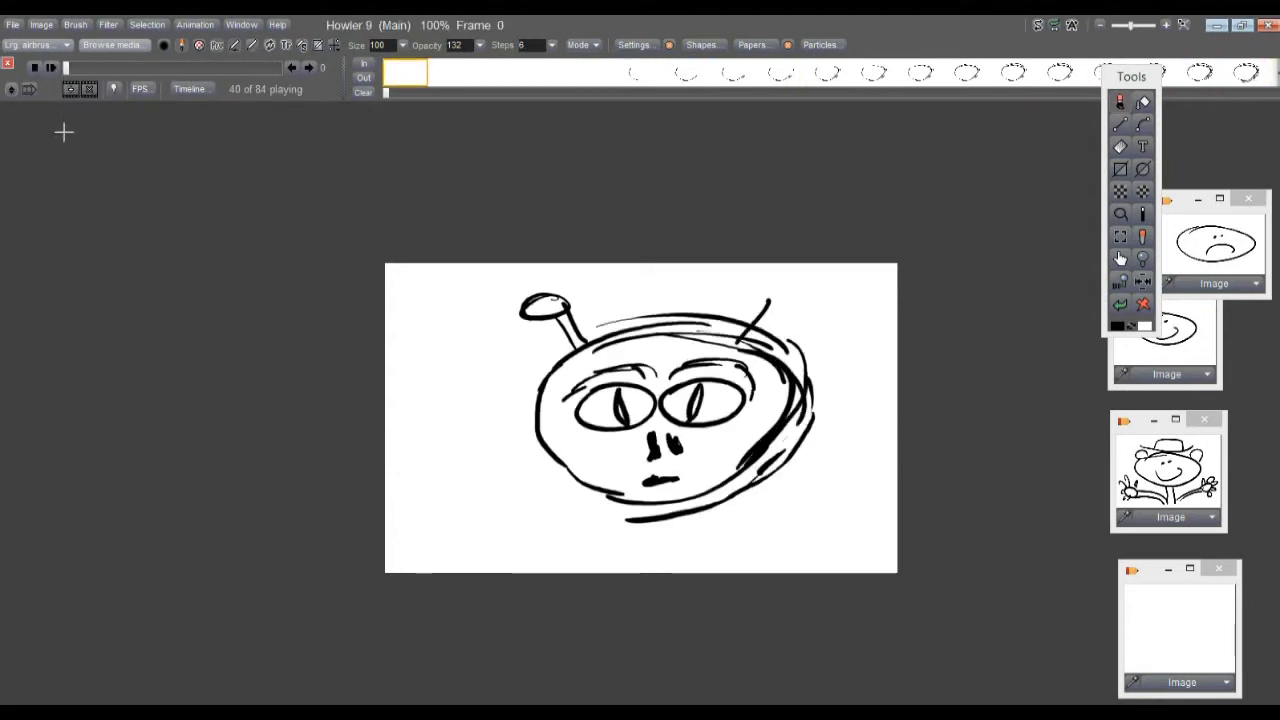
left_click_drag(104, 67, 66, 70)
right_click(512, 78)
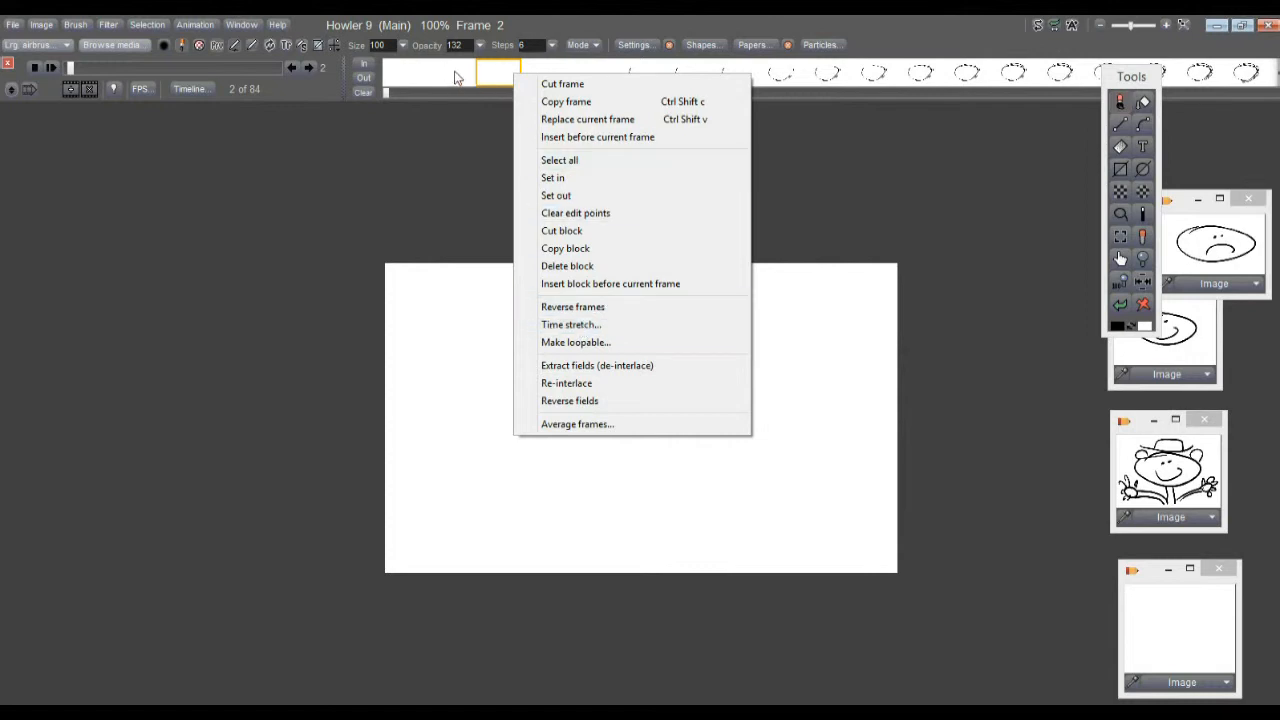
left_click(108, 25)
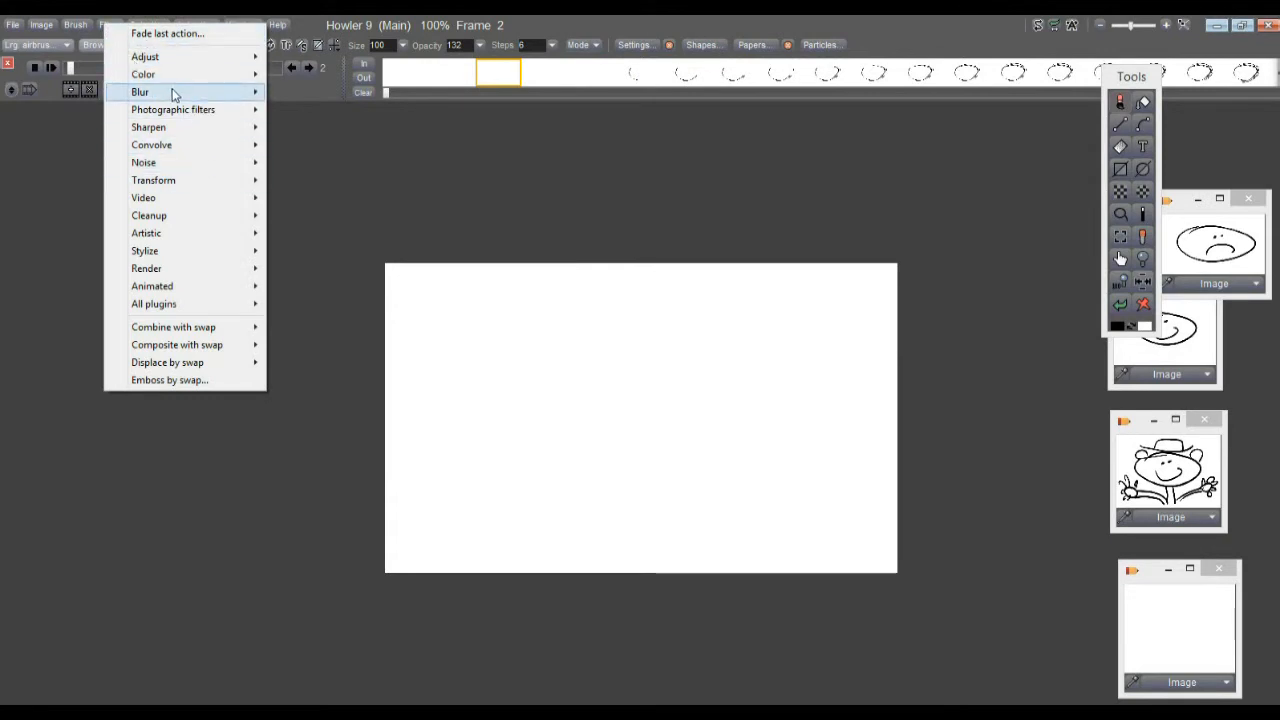
mouse_move(172, 93)
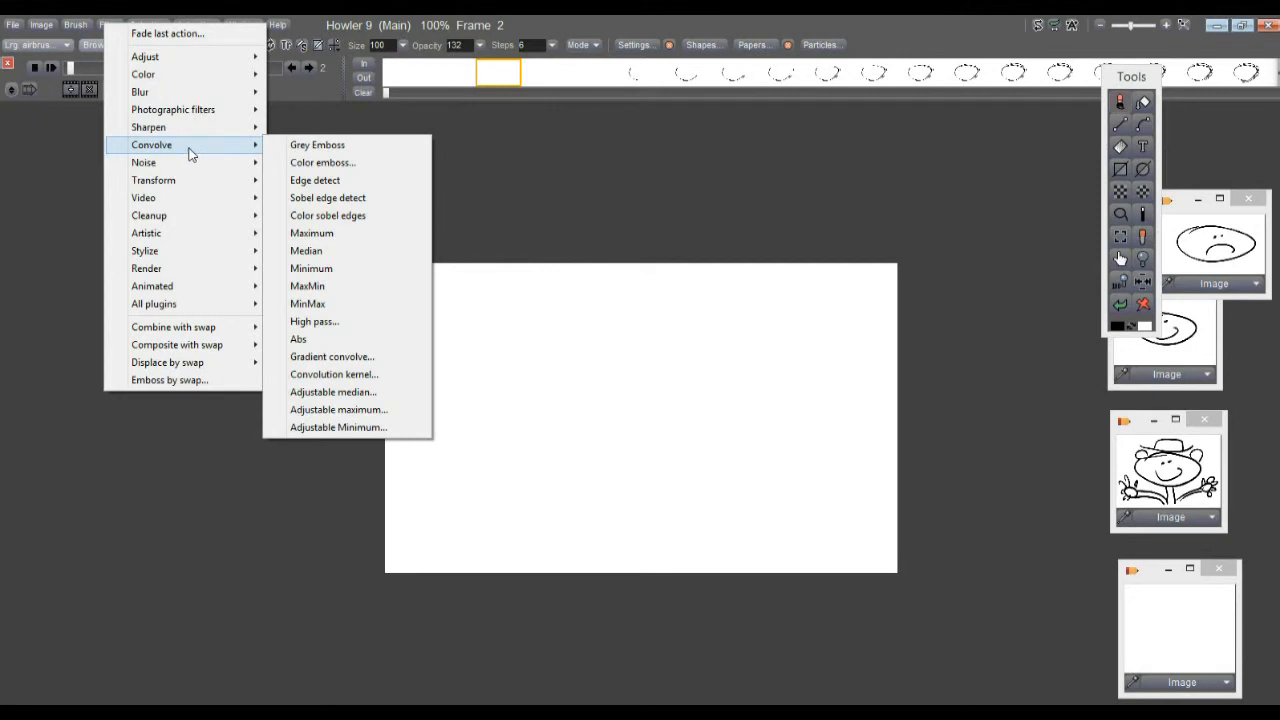
mouse_move(199, 135)
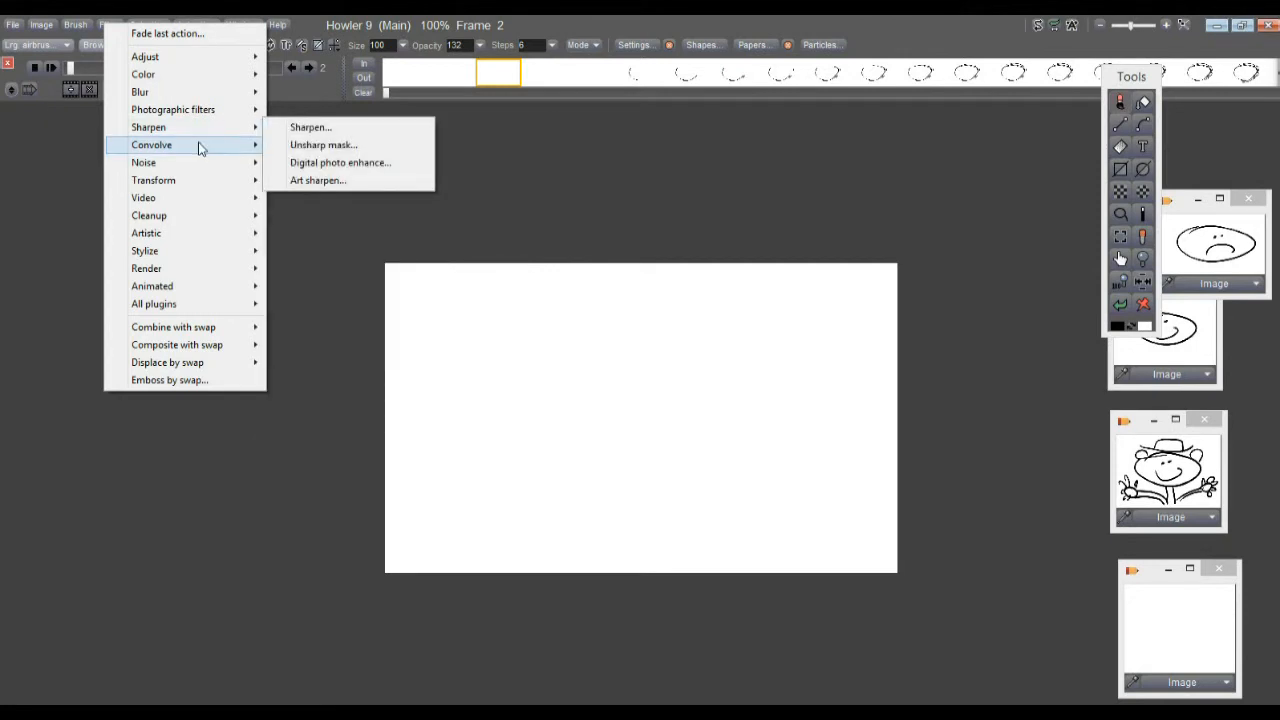
mouse_move(226, 292)
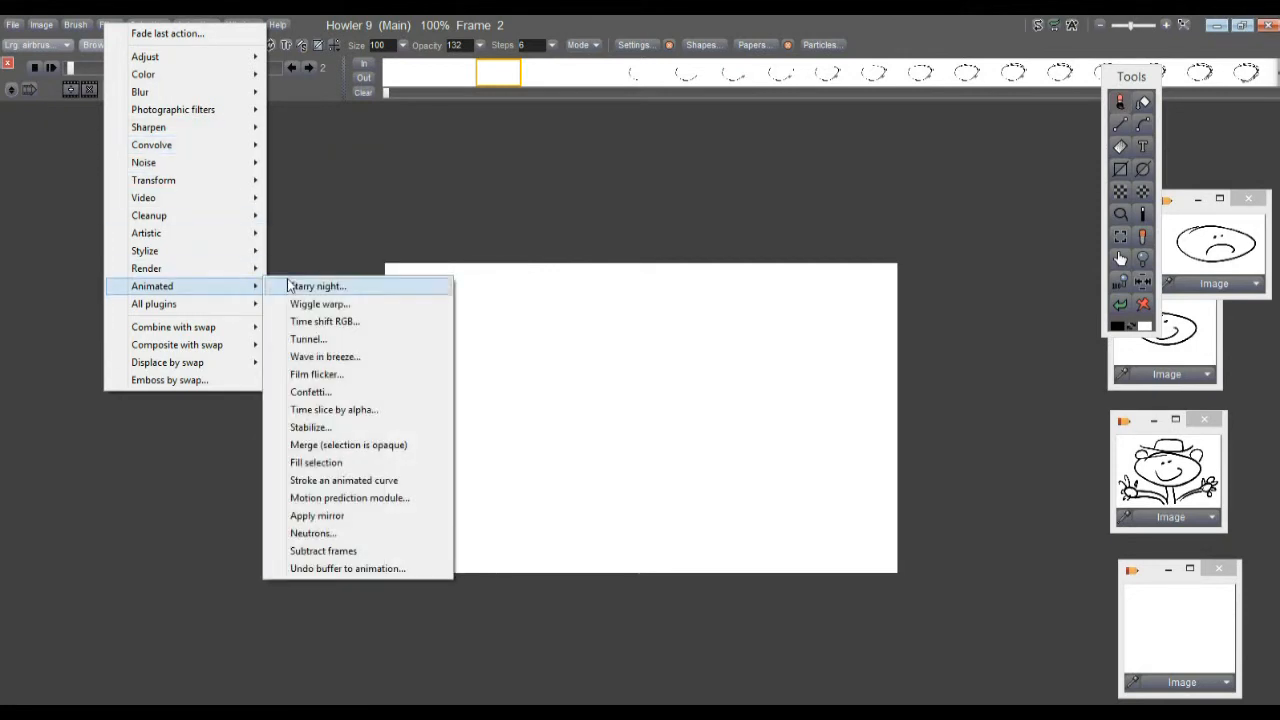
left_click(574, 26)
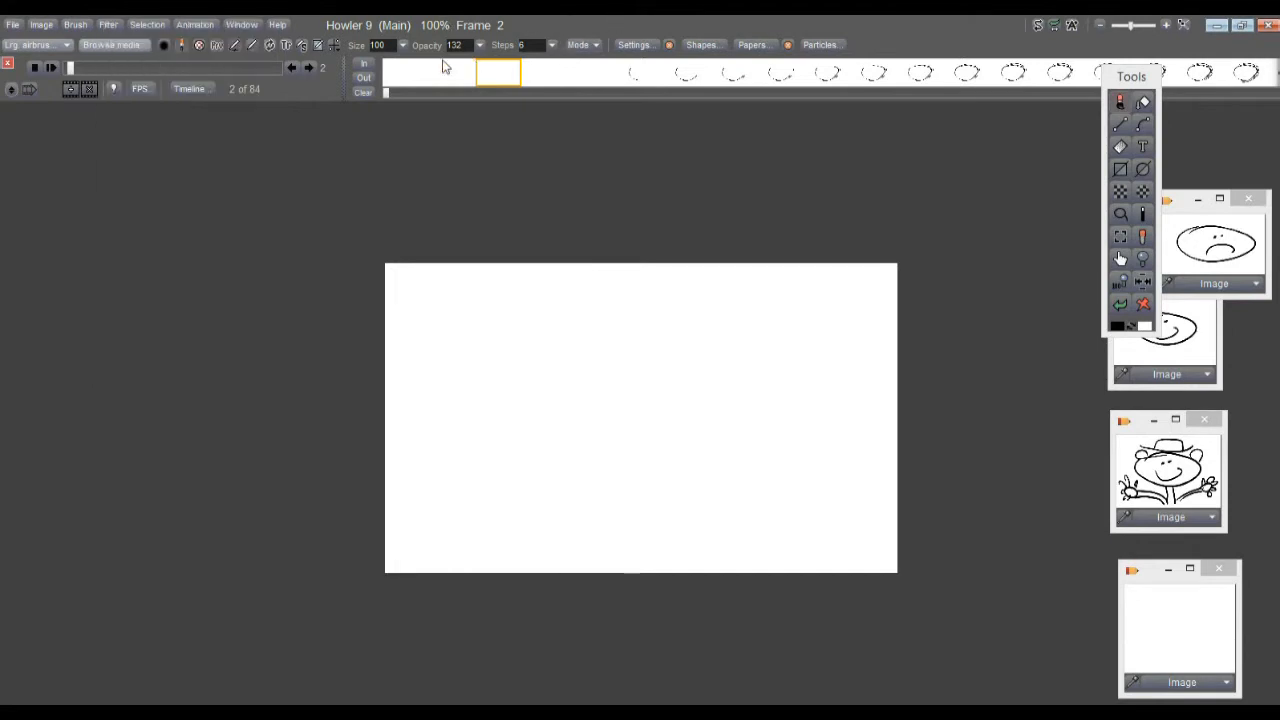
- Store the current animation to disc, place its thumbnail window on the opposite side of the canvas and scrub through it
left_click(196, 27)
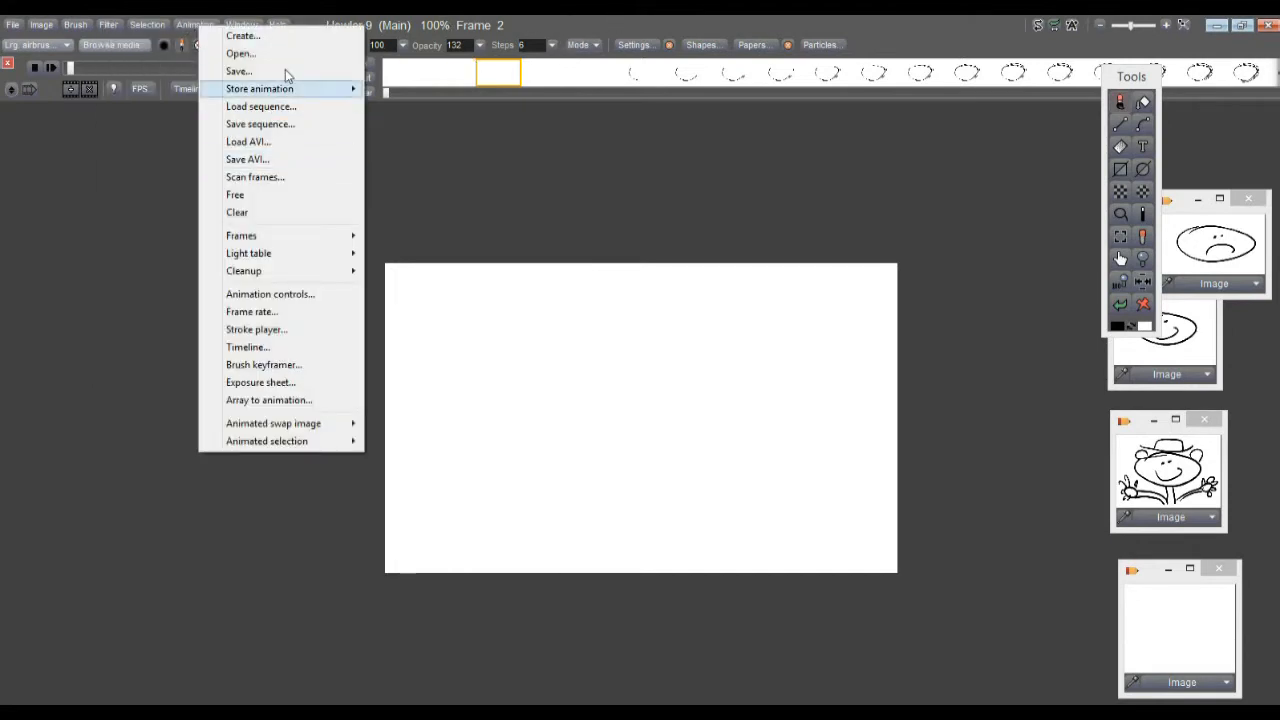
mouse_move(286, 96)
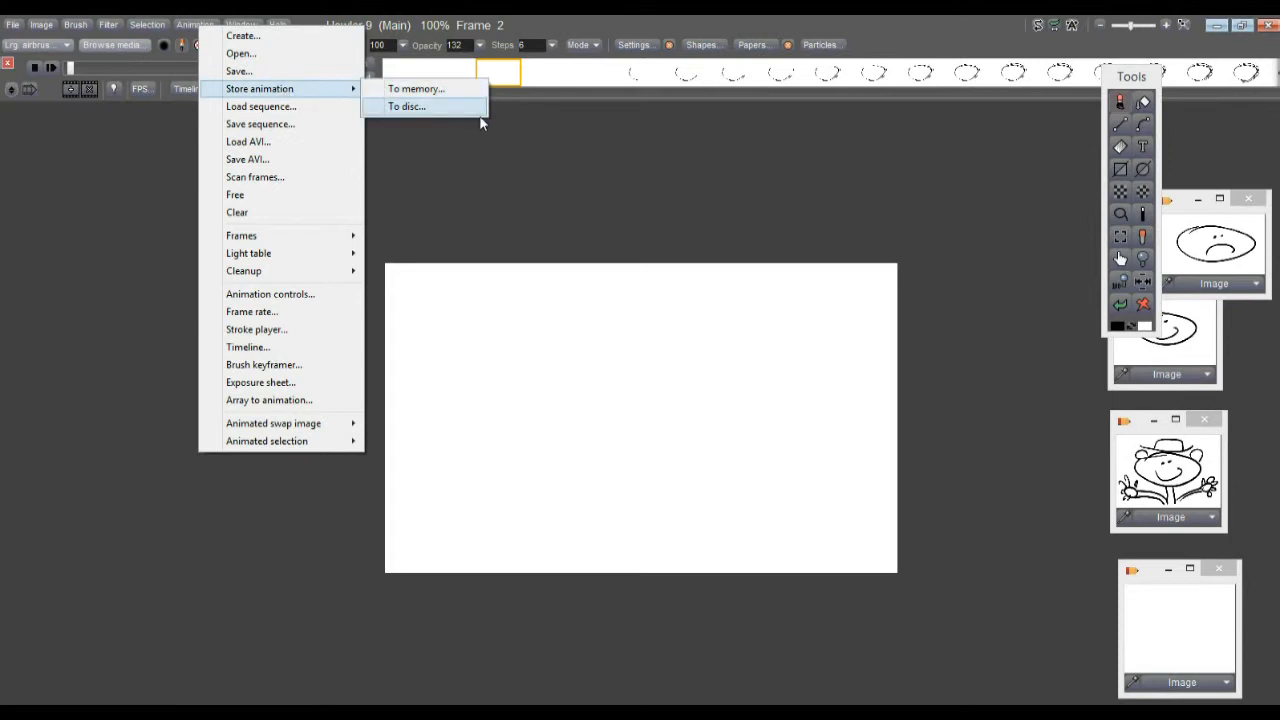
left_click(406, 106)
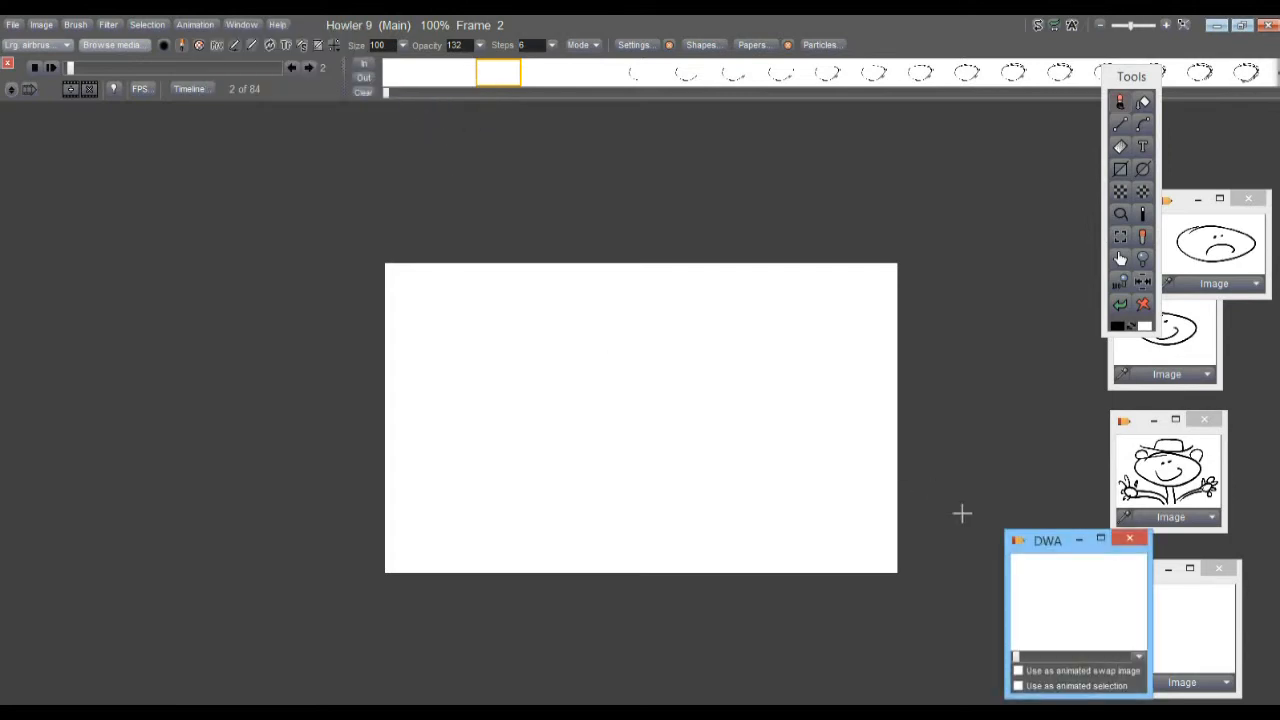
left_click_drag(1050, 545, 85, 168)
mouse_move(63, 283)
left_mouse_down()
mouse_move(153, 279)
mouse_move(56, 280)
mouse_move(97, 280)
mouse_move(71, 281)
left_mouse_up()
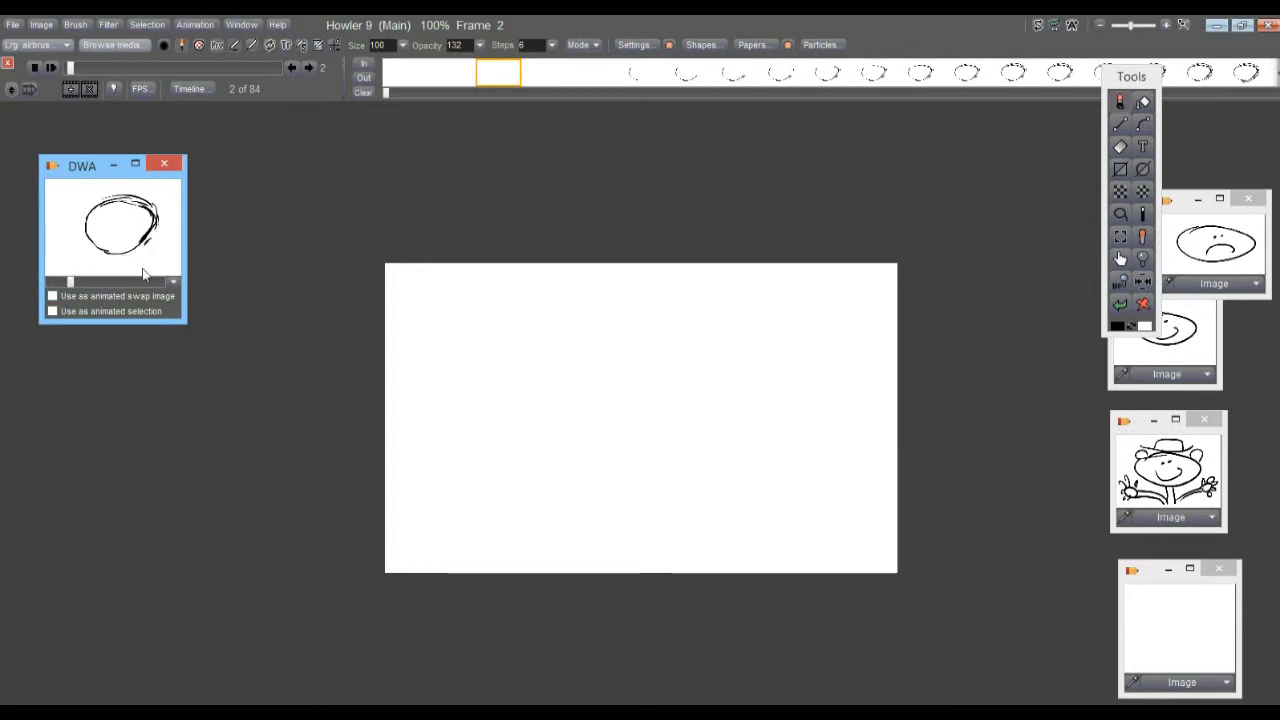
- Time-stretch the animation to 336 frames with frame blending on, and review the result by playing and scrubbing to frame 324
mouse_move(71, 68)
left_mouse_down()
mouse_move(186, 69)
mouse_move(52, 74)
left_mouse_up()
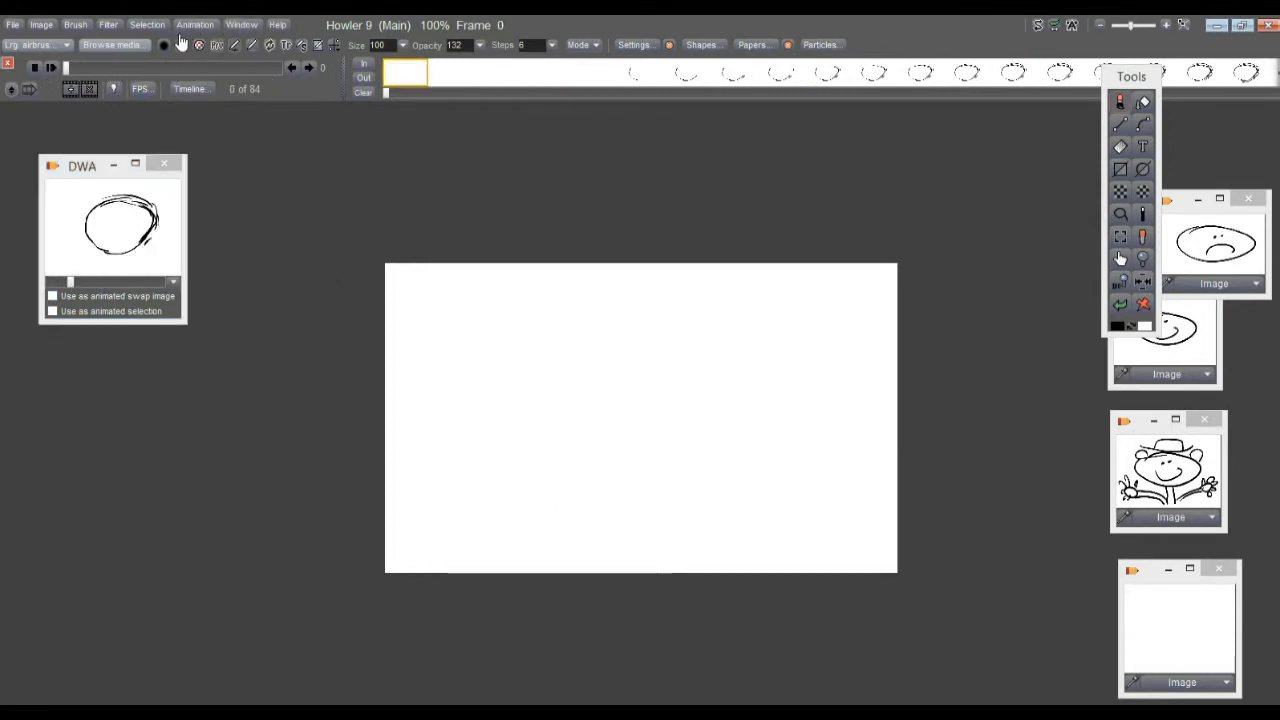
right_click(446, 76)
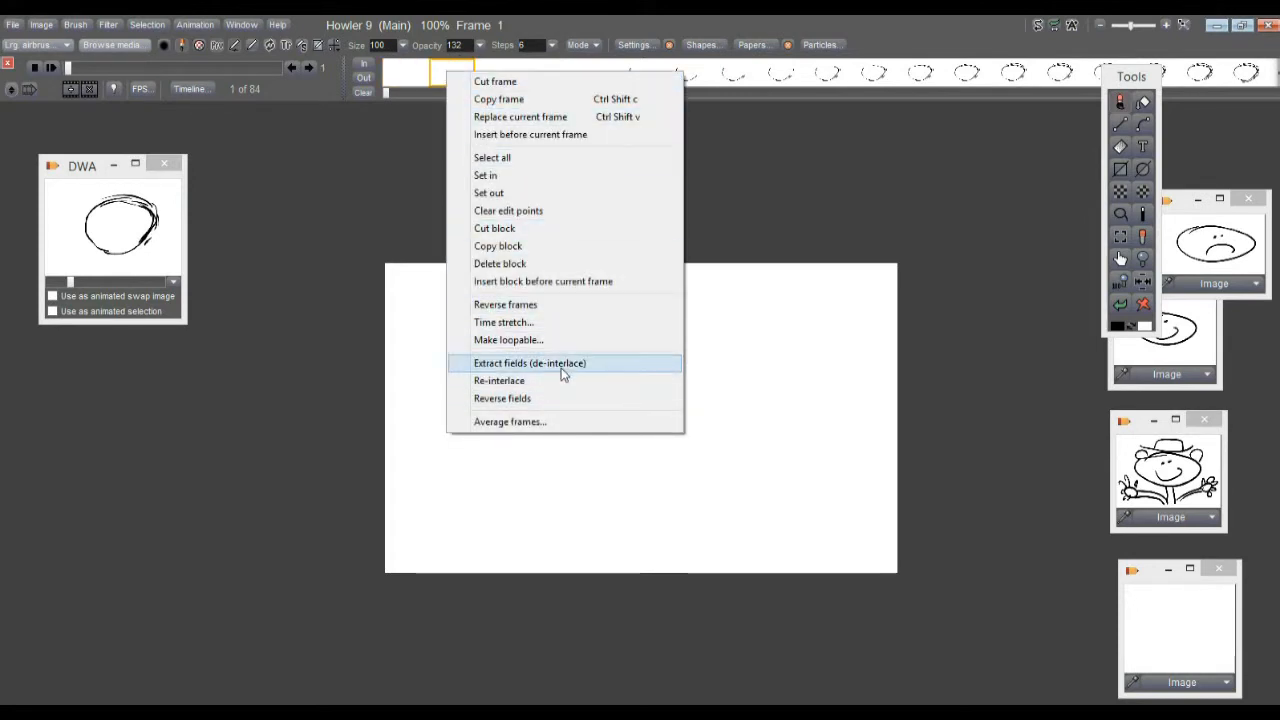
left_click(511, 323)
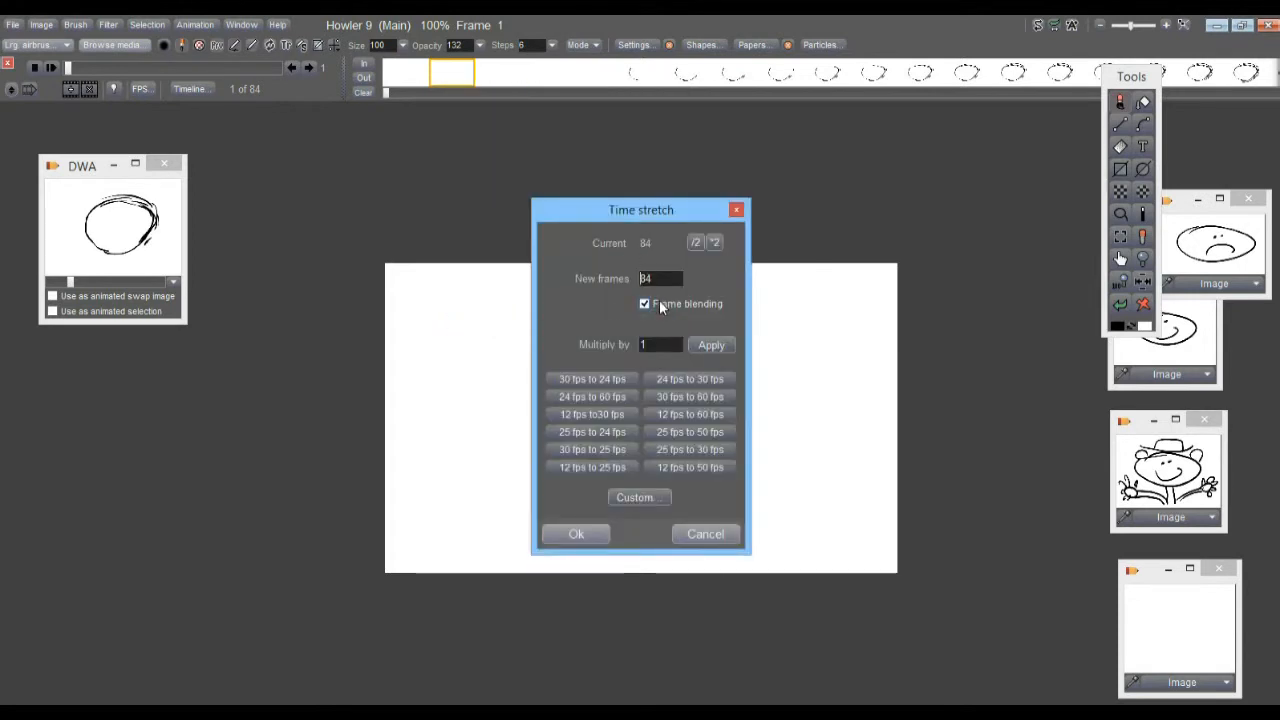
left_click(715, 243)
left_click(713, 244)
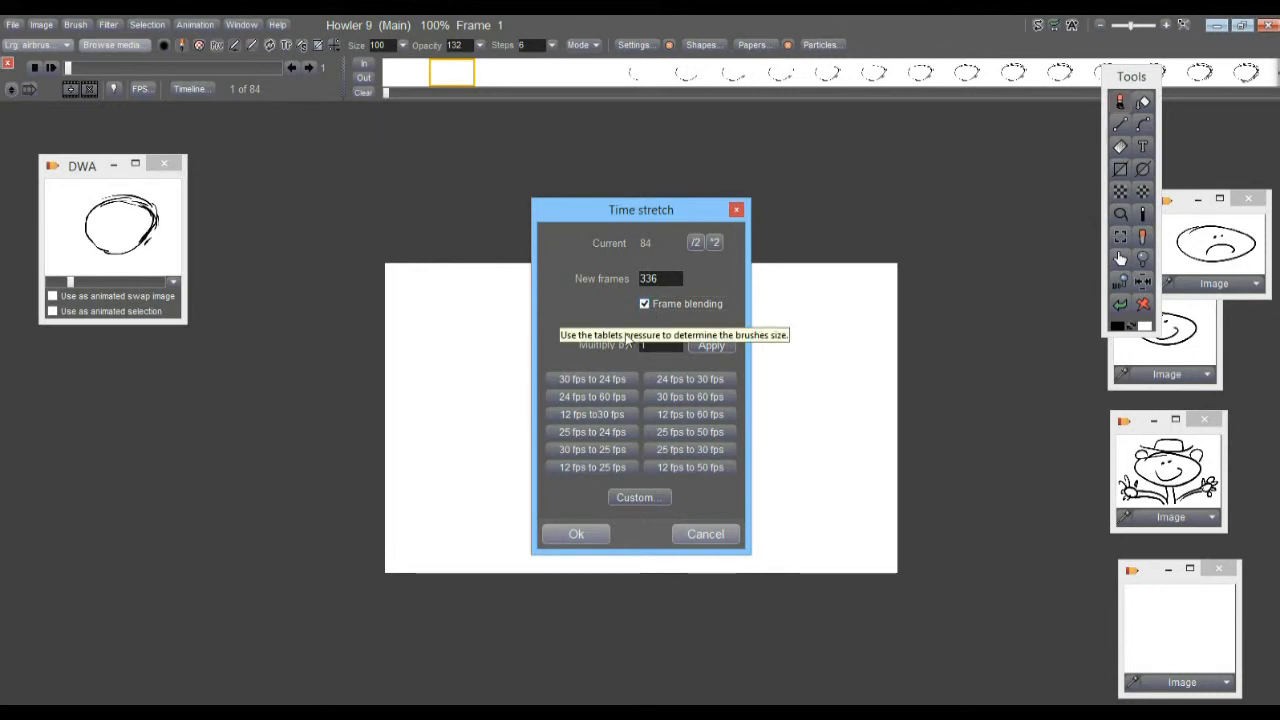
left_click(589, 534)
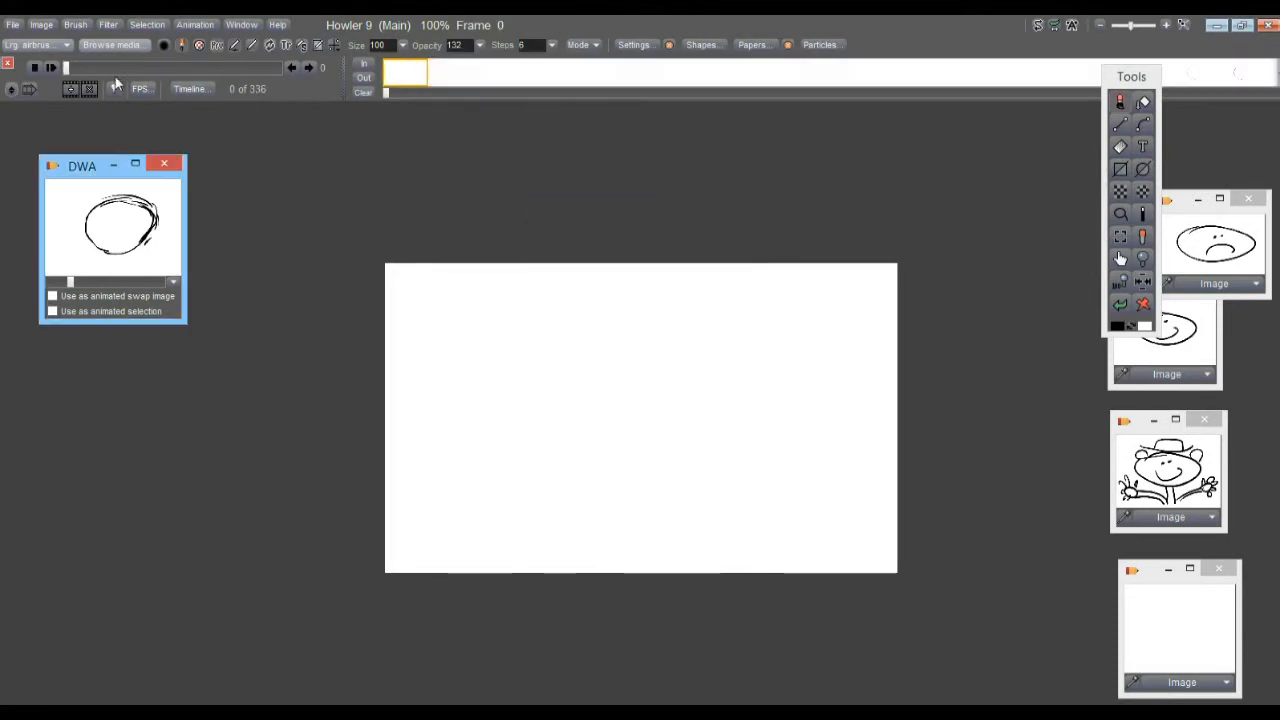
left_click(52, 68)
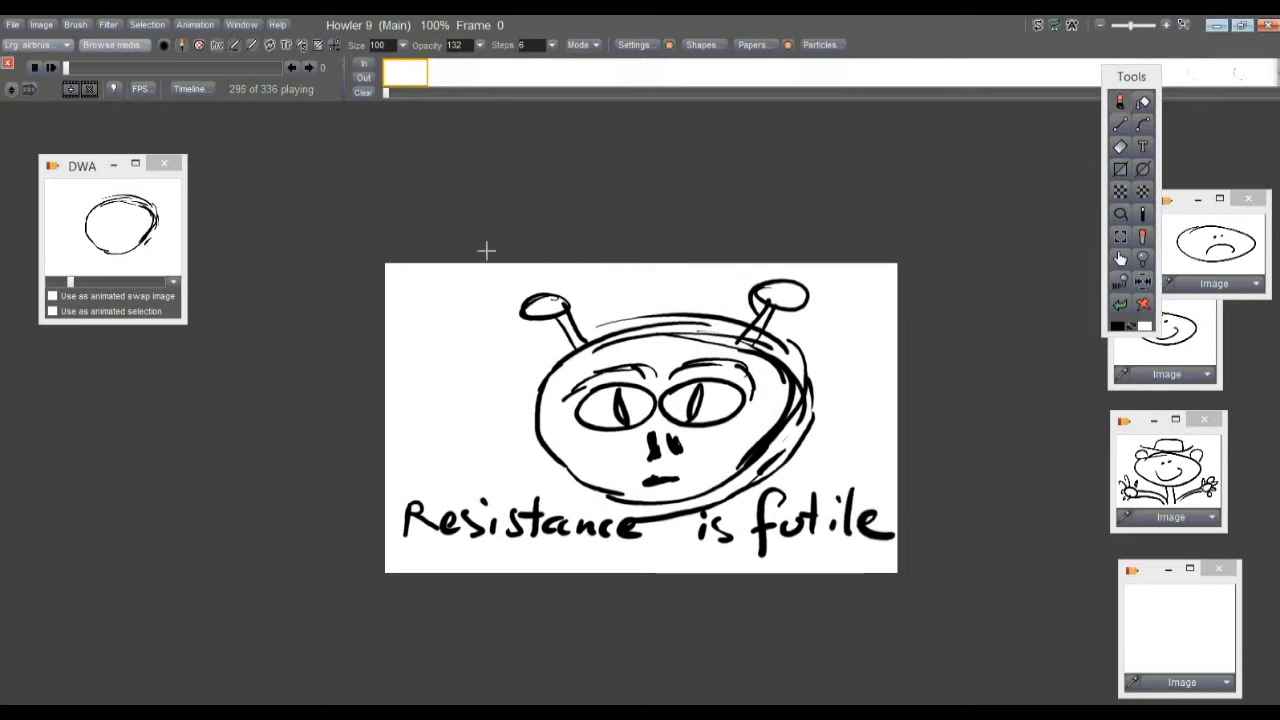
mouse_move(201, 67)
left_mouse_down()
mouse_move(270, 68)
mouse_move(158, 70)
mouse_move(278, 75)
mouse_move(288, 98)
left_mouse_up()
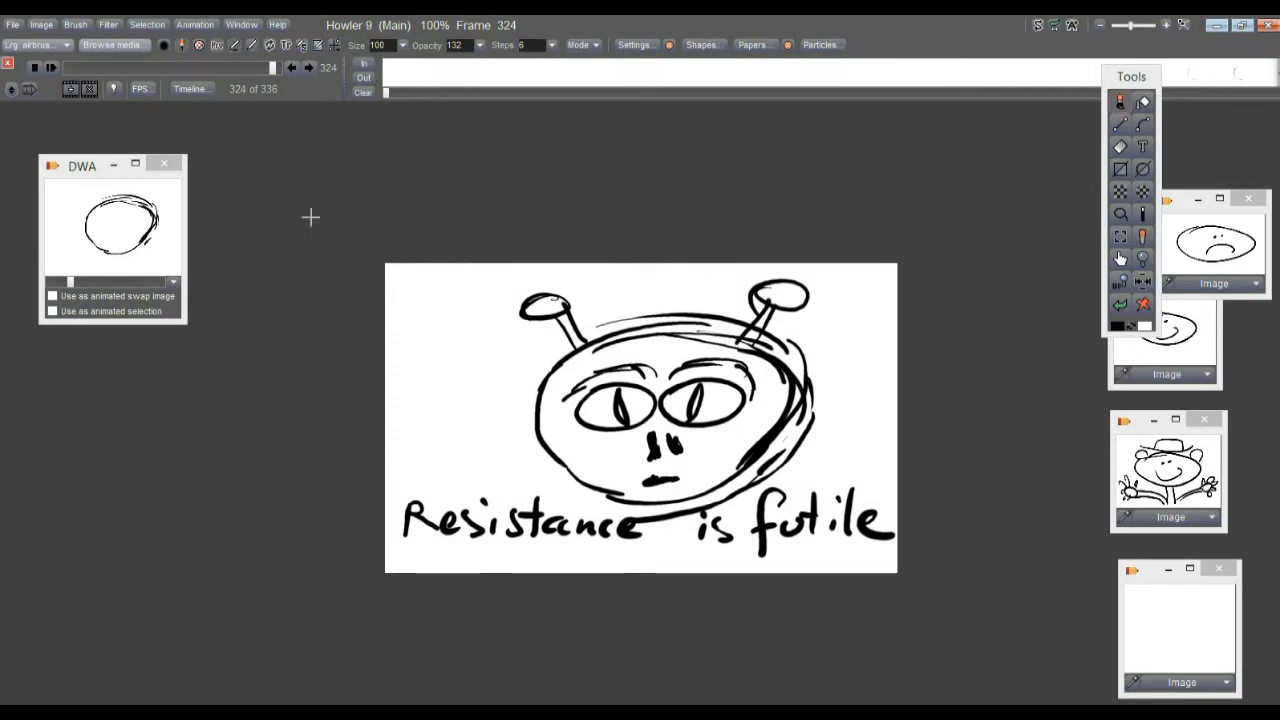
- Restore the animation stored on disc in place of the stretched one and scrub through to its last frame
left_click(127, 240)
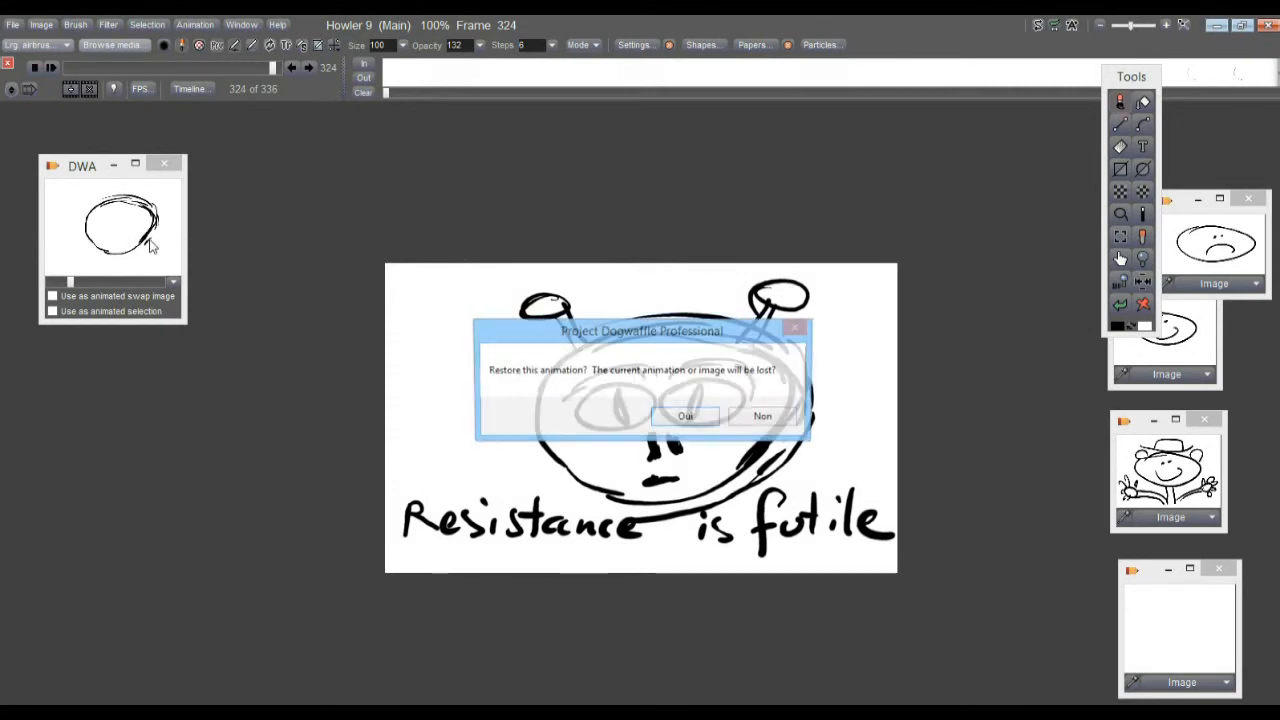
left_click(688, 418)
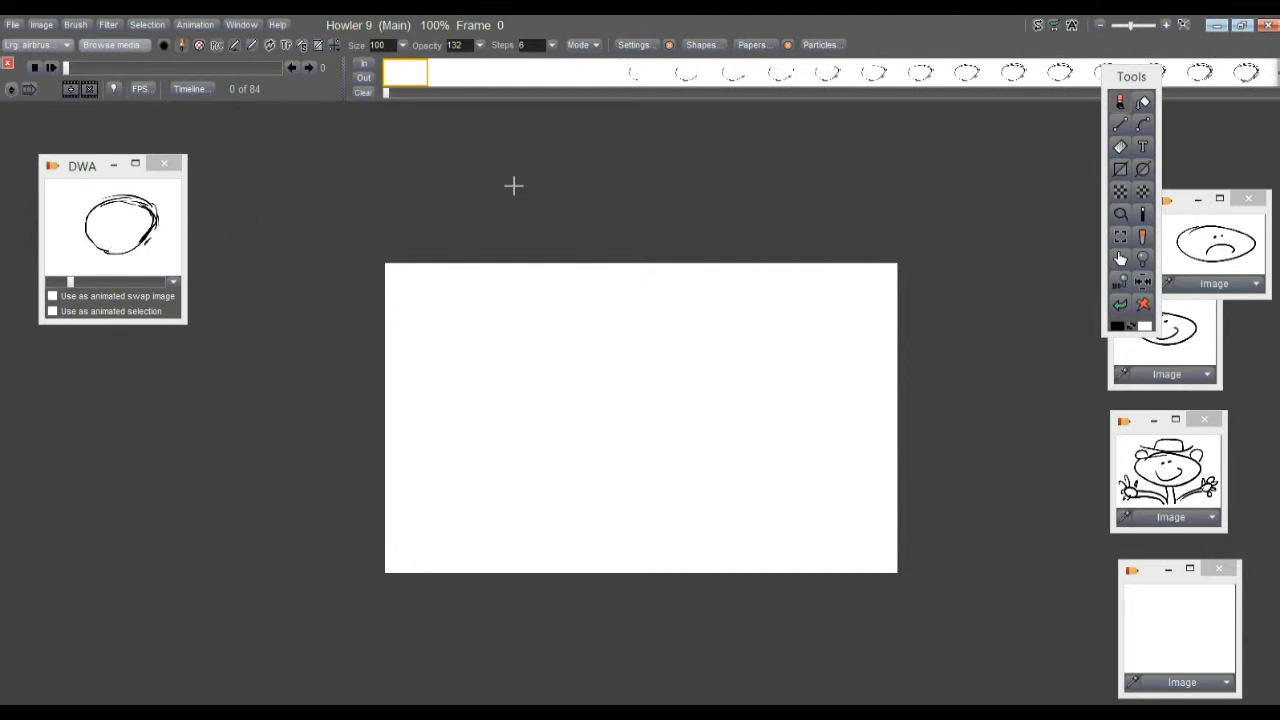
left_click_drag(75, 70, 297, 80)
- Time-stretch the restored animation to 336 frames with frame blending turned off
left_click(196, 25)
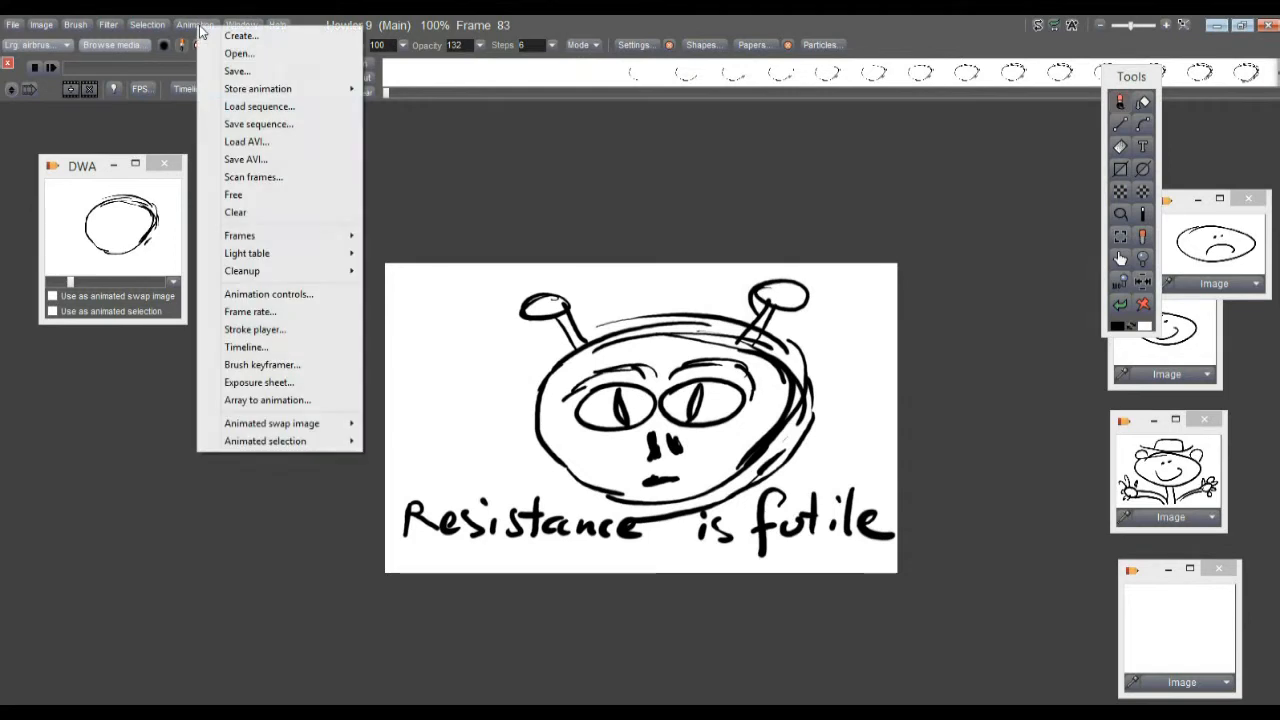
right_click(465, 73)
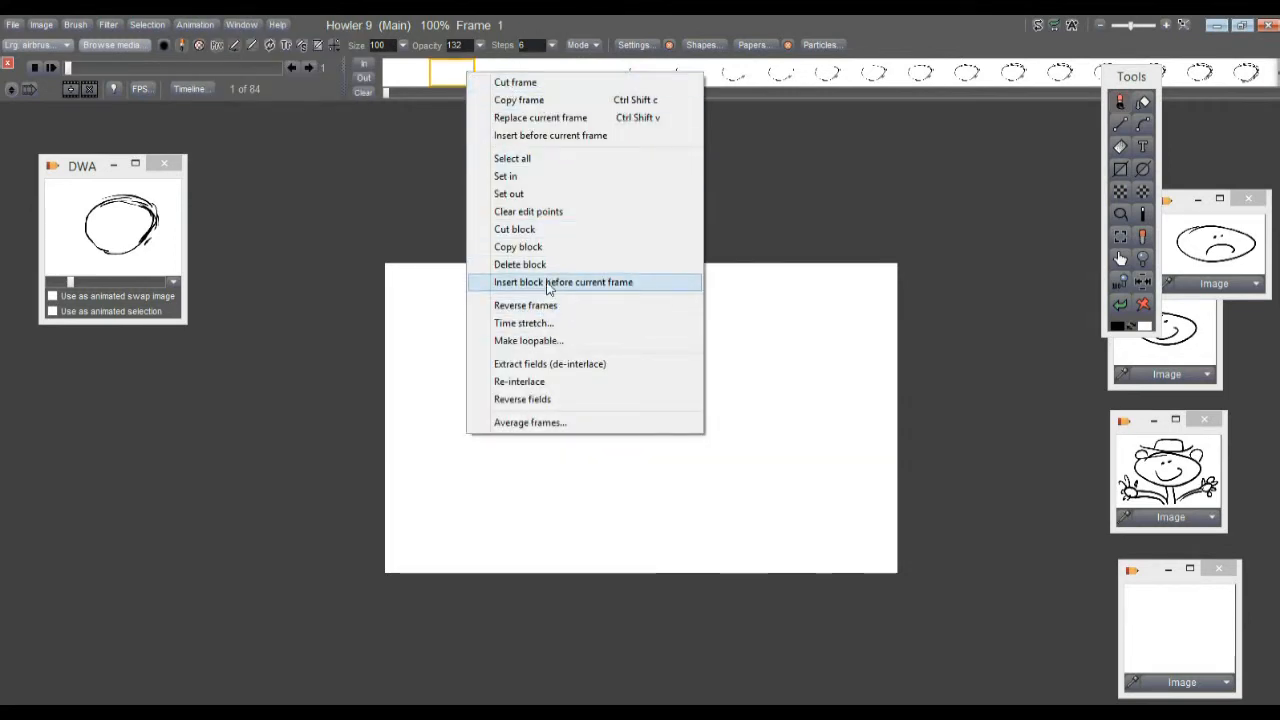
left_click(530, 324)
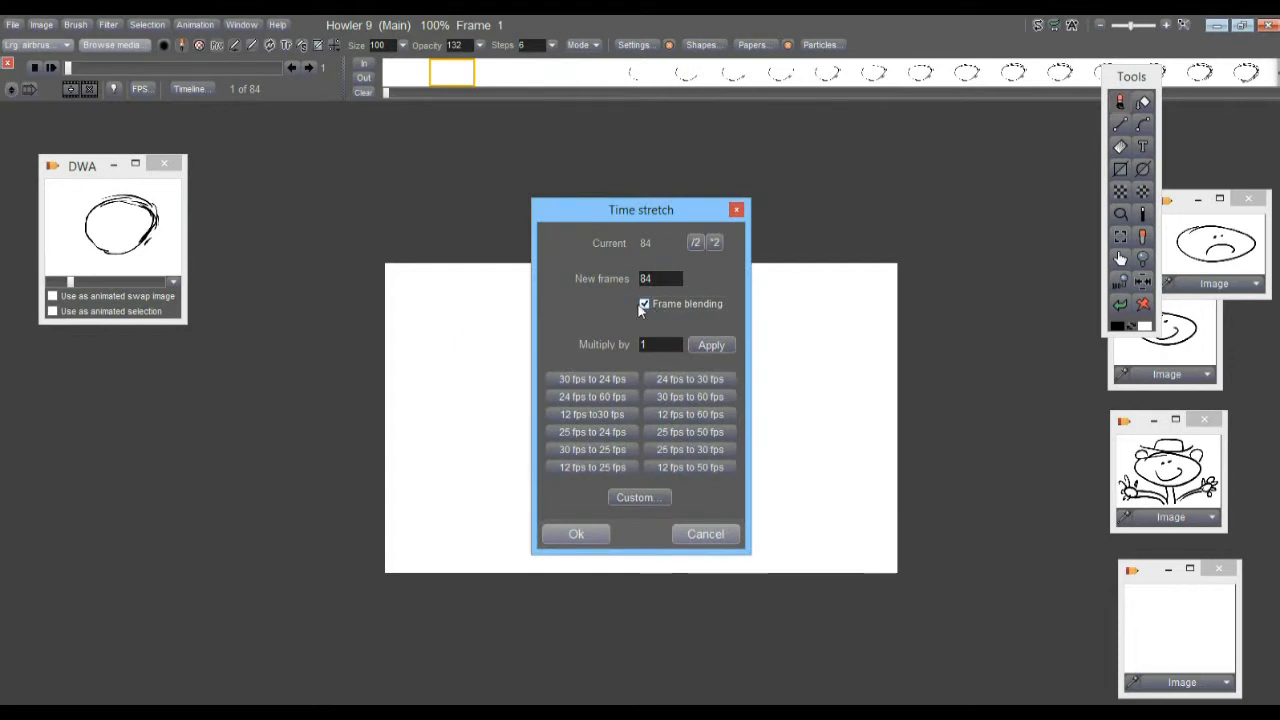
left_click(714, 243)
left_click(577, 532)
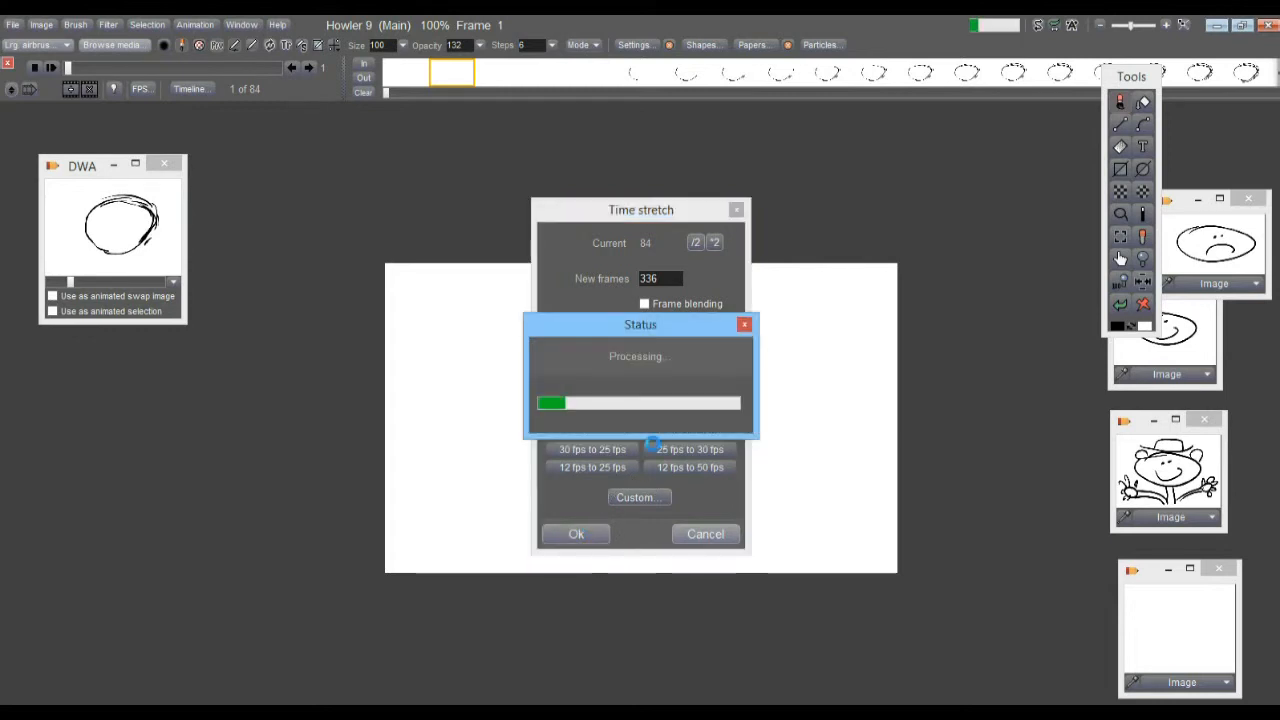
- Play the unblended stretched animation with the canvas enlarged to 131%, and scrub to frame 58
left_click(55, 68)
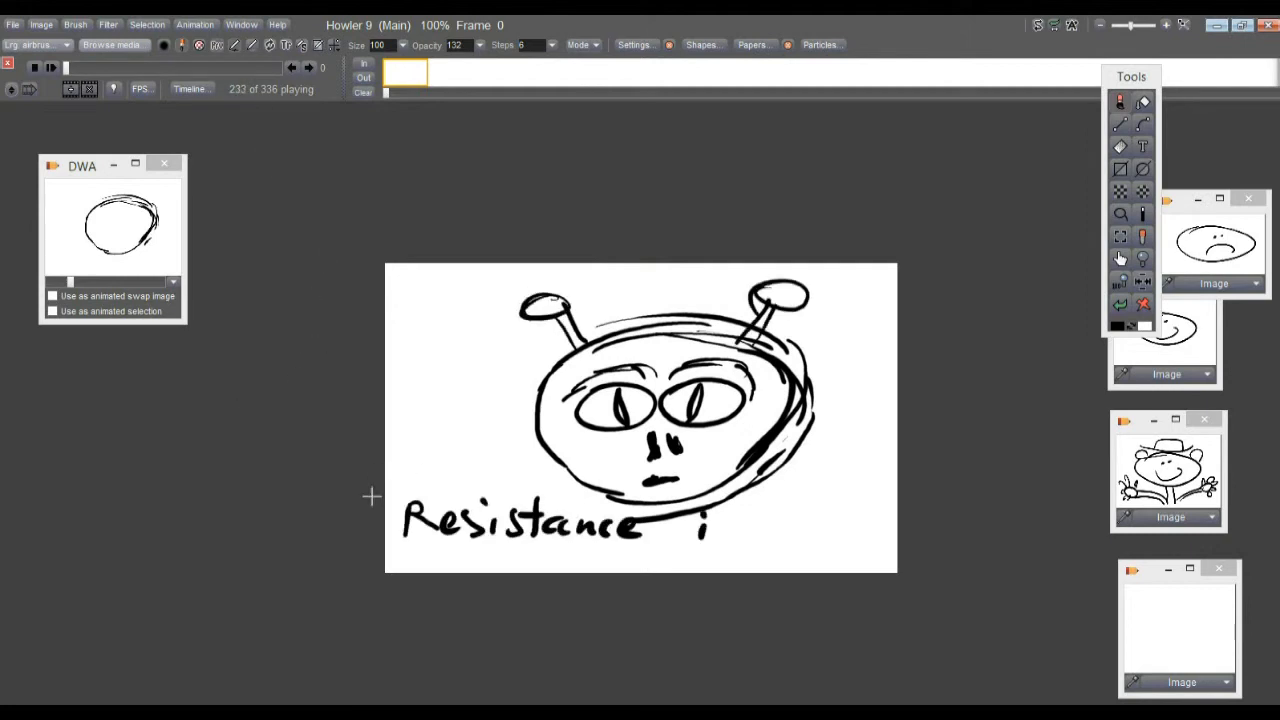
scroll(356, 572, "up", 4)
left_click_drag(652, 268, 547, 333)
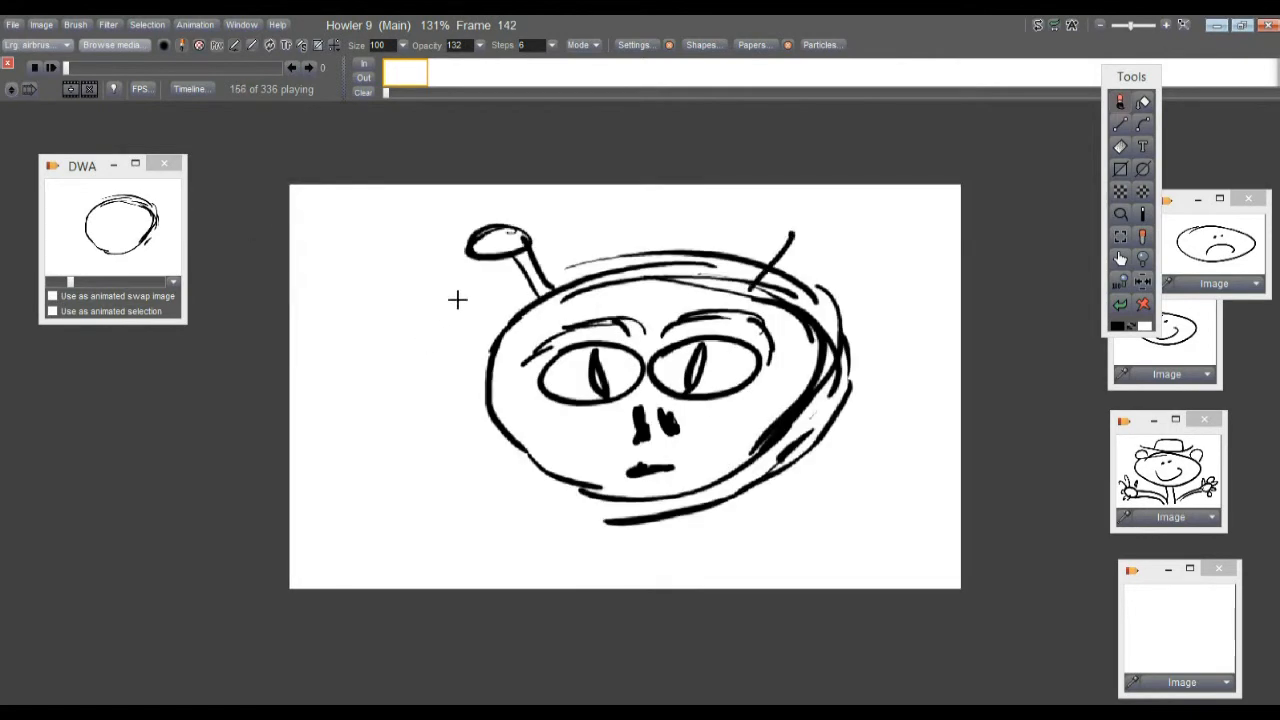
mouse_move(102, 65)
left_mouse_down()
mouse_move(141, 67)
mouse_move(86, 65)
mouse_move(134, 64)
mouse_move(97, 68)
left_mouse_up()
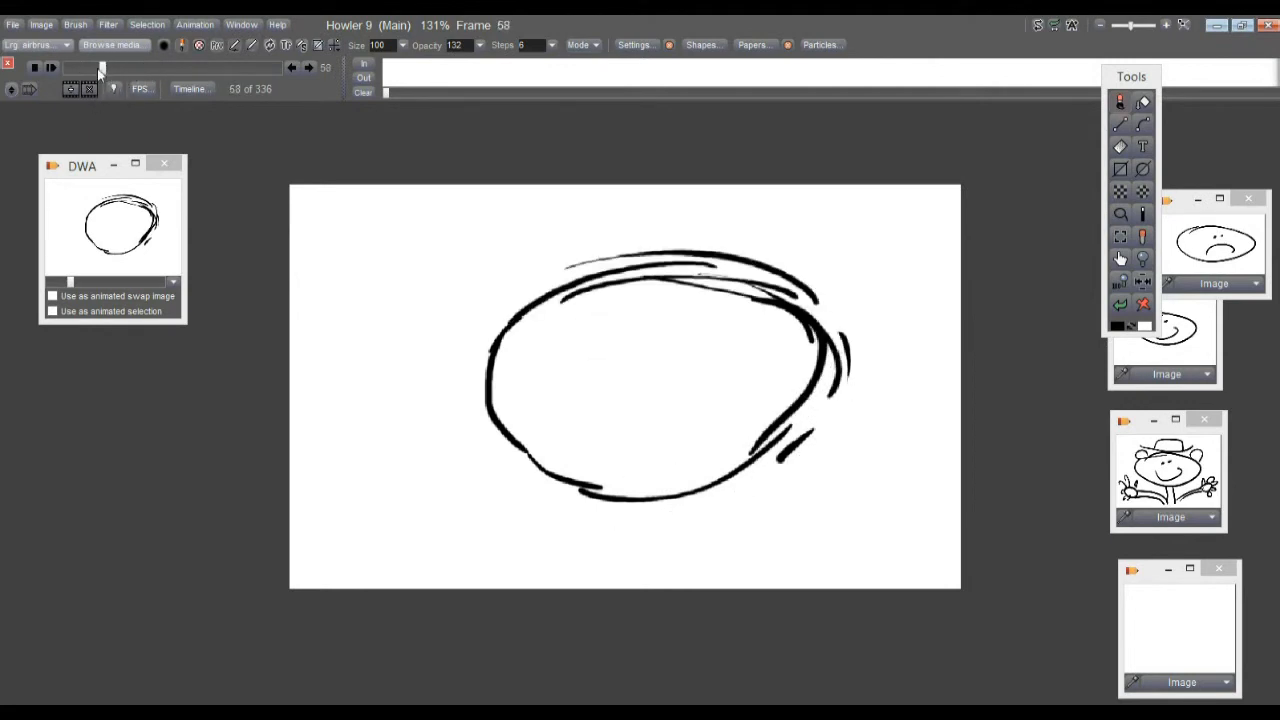
- Store the 336-frame animation to disc and place its thumbnail window below the first stored animation
left_click(200, 28)
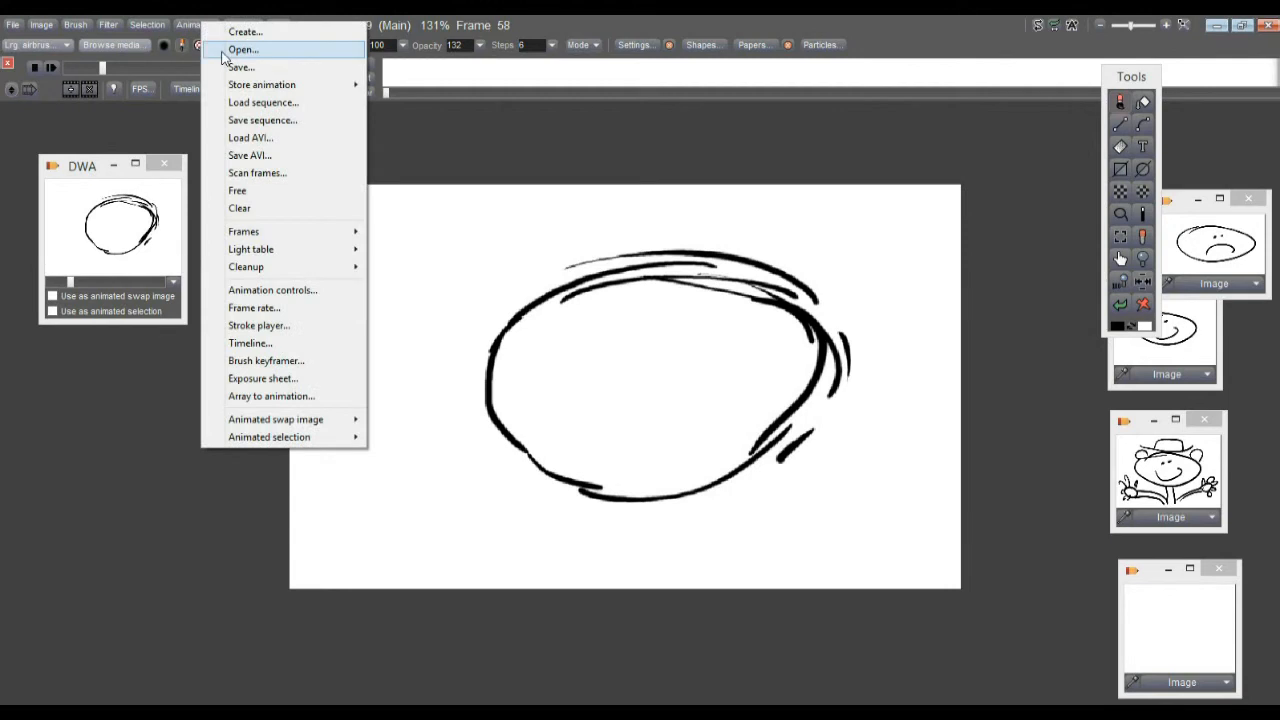
mouse_move(300, 86)
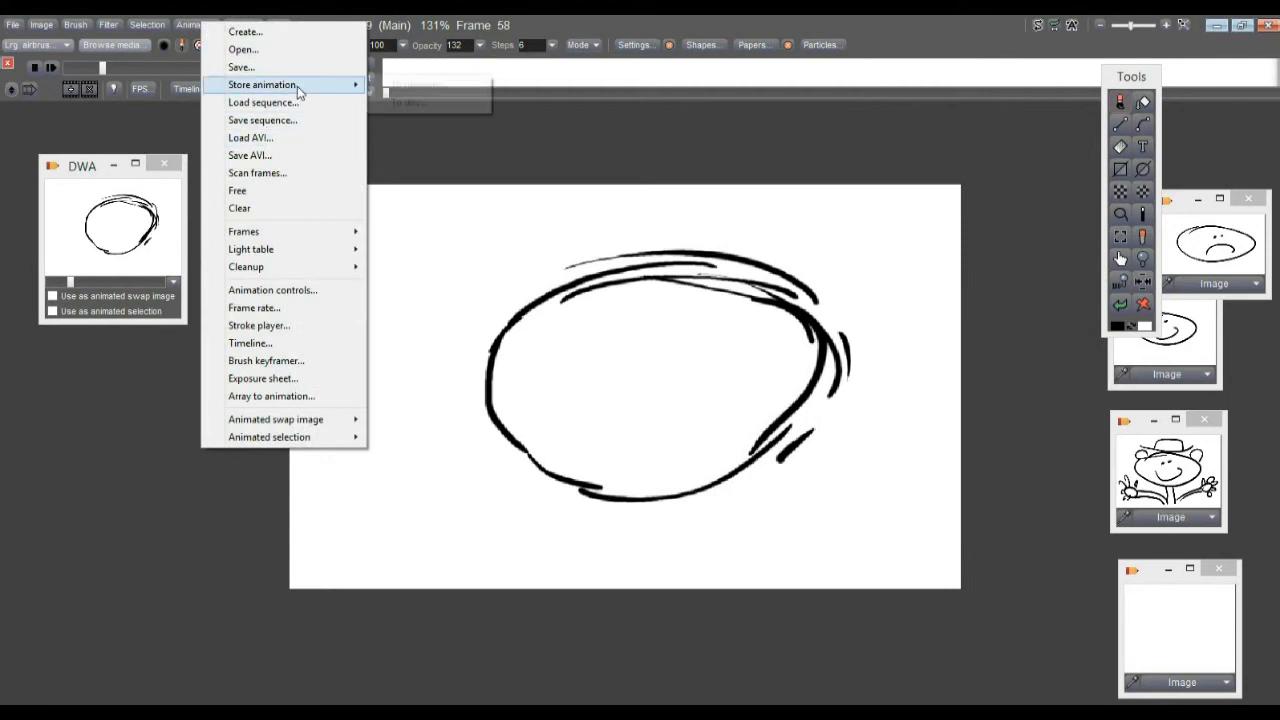
left_click(414, 104)
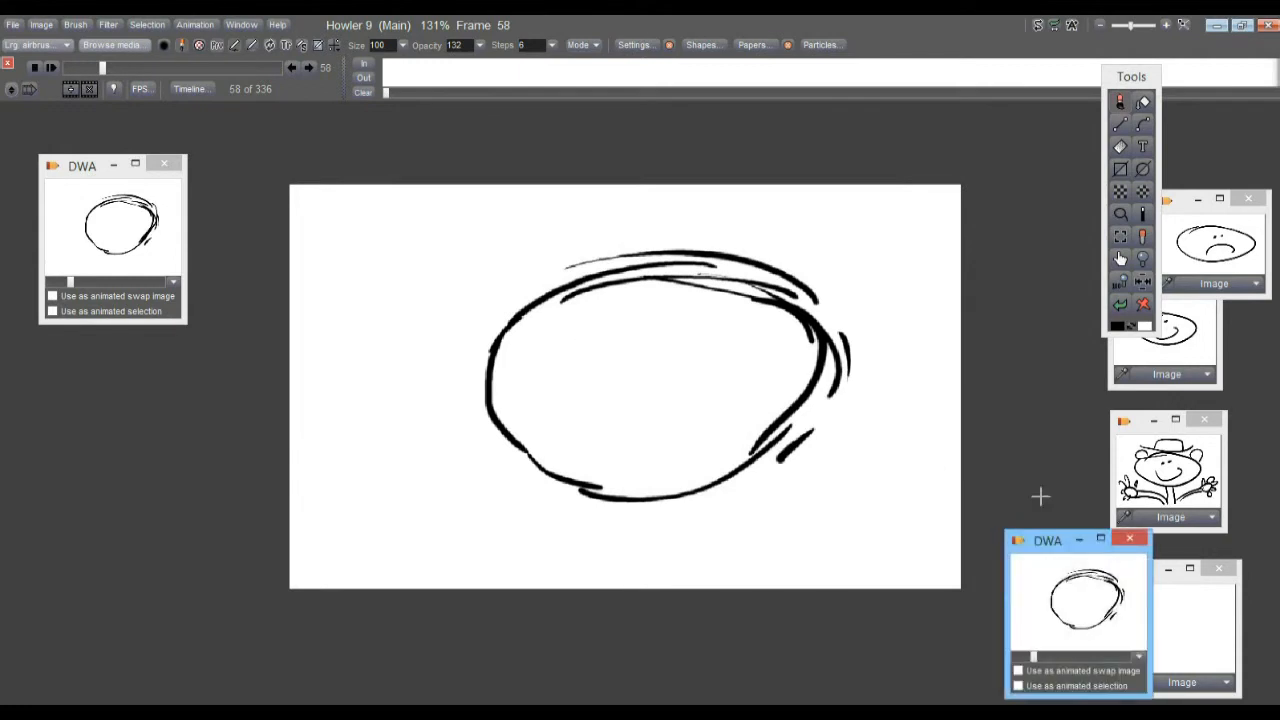
left_click_drag(1040, 543, 71, 423)
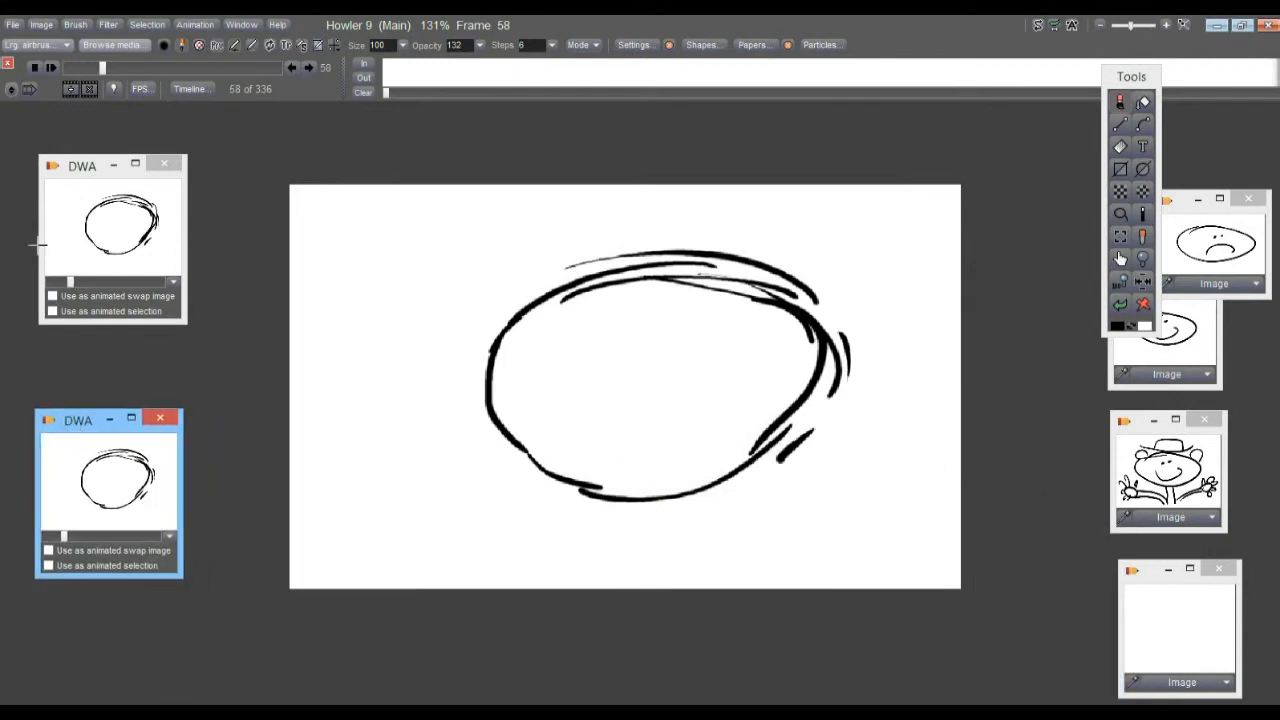
- Restore the first stored animation, scrub through its opening drawing and return to frame 0
left_click(117, 236)
left_click(680, 416)
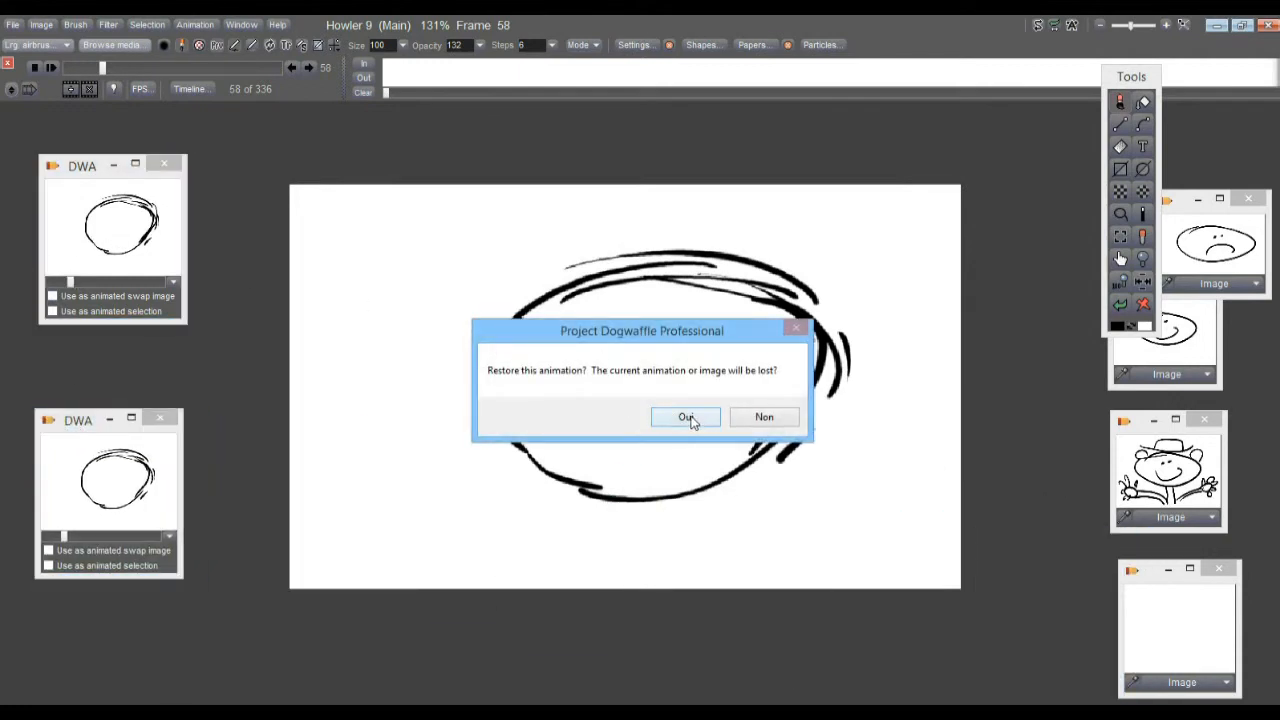
mouse_move(83, 68)
left_mouse_down()
mouse_move(139, 66)
mouse_move(64, 68)
left_mouse_up()
left_click(94, 66)
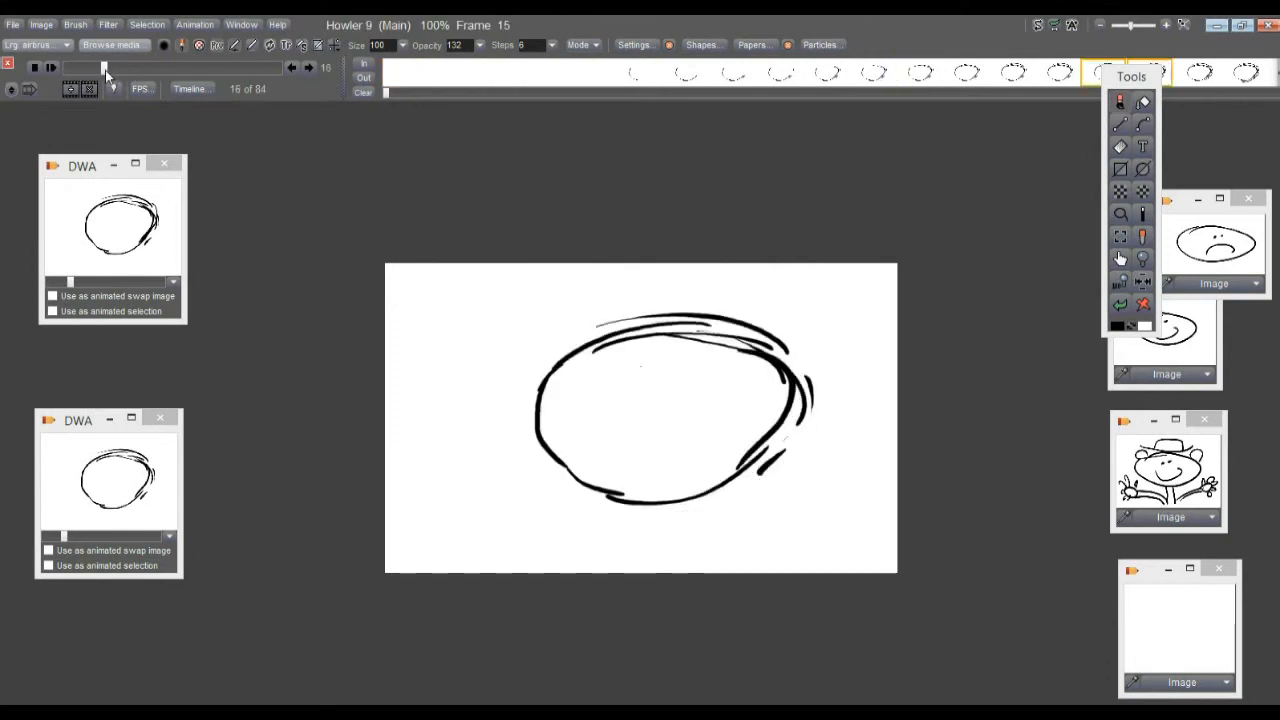
left_click_drag(93, 70, 65, 68)
- Do a Motion prediction dry run that extrapolates frames with 4 tweens and does not scan for dropped frames
left_click(111, 30)
mouse_move(210, 298)
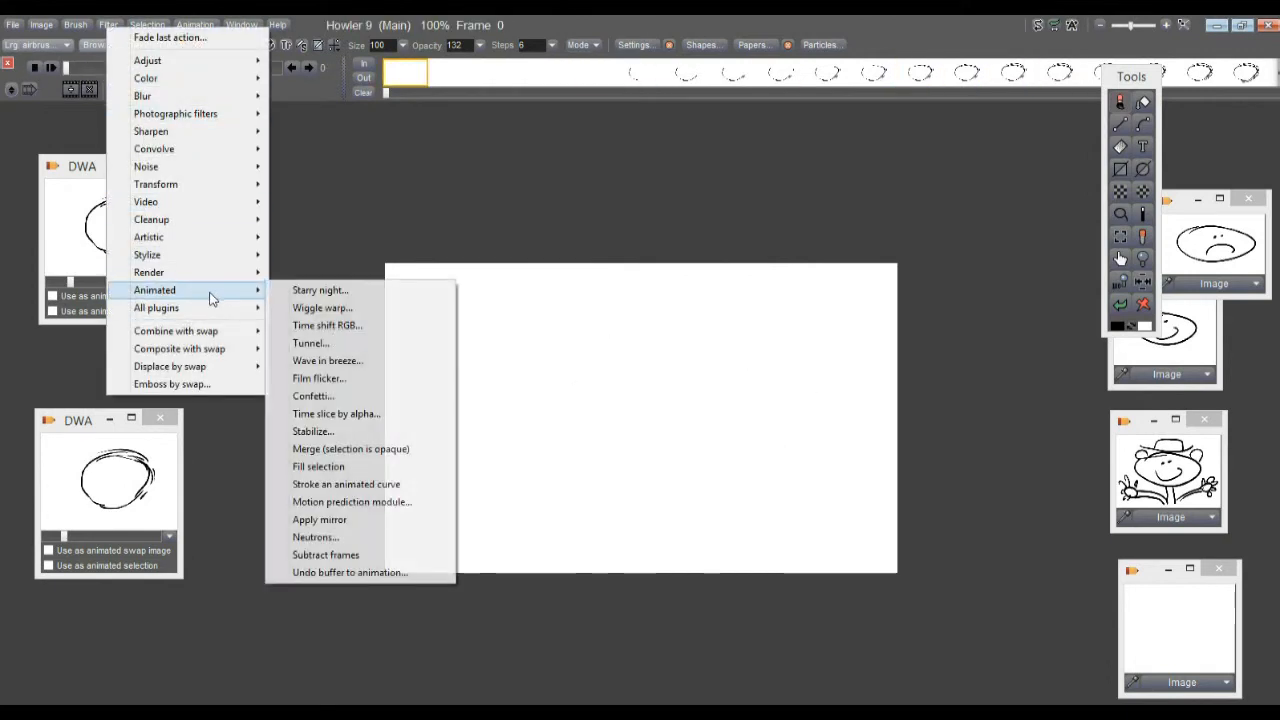
left_click(390, 504)
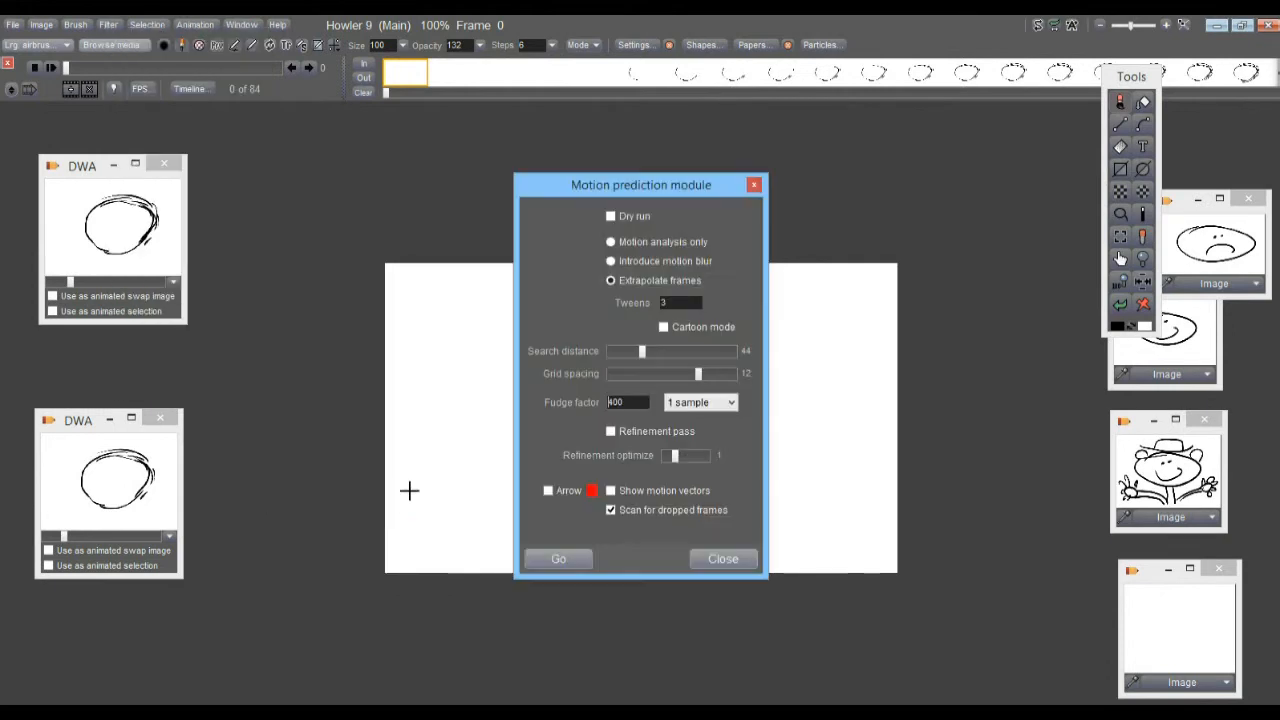
left_click_drag(579, 184, 175, 196)
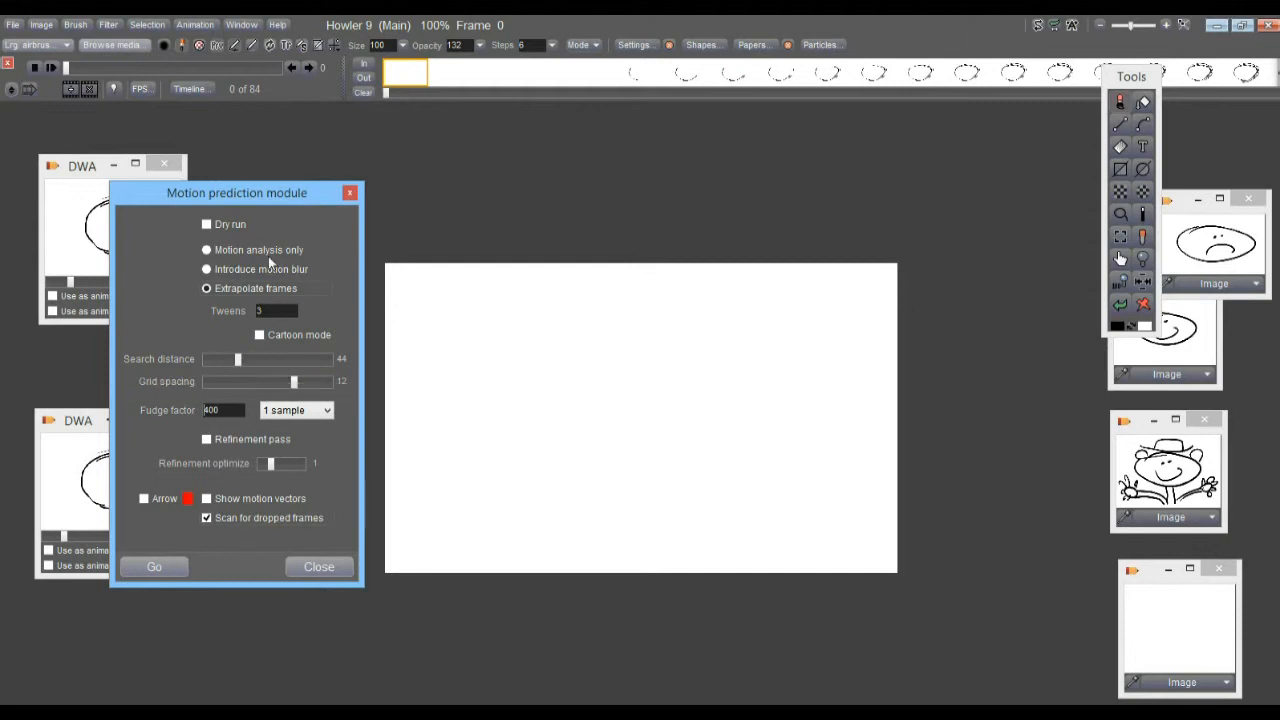
left_click(221, 225)
type("4")
left_click(223, 517)
left_click(156, 568)
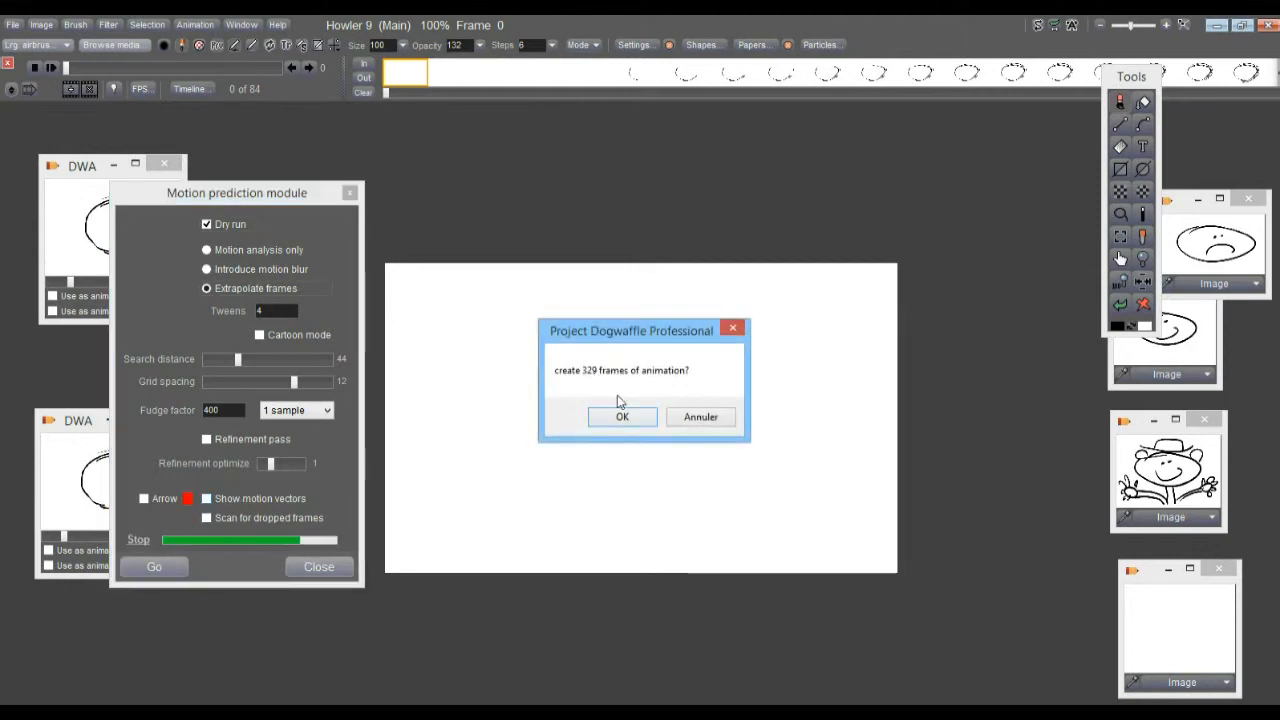
left_click(620, 417)
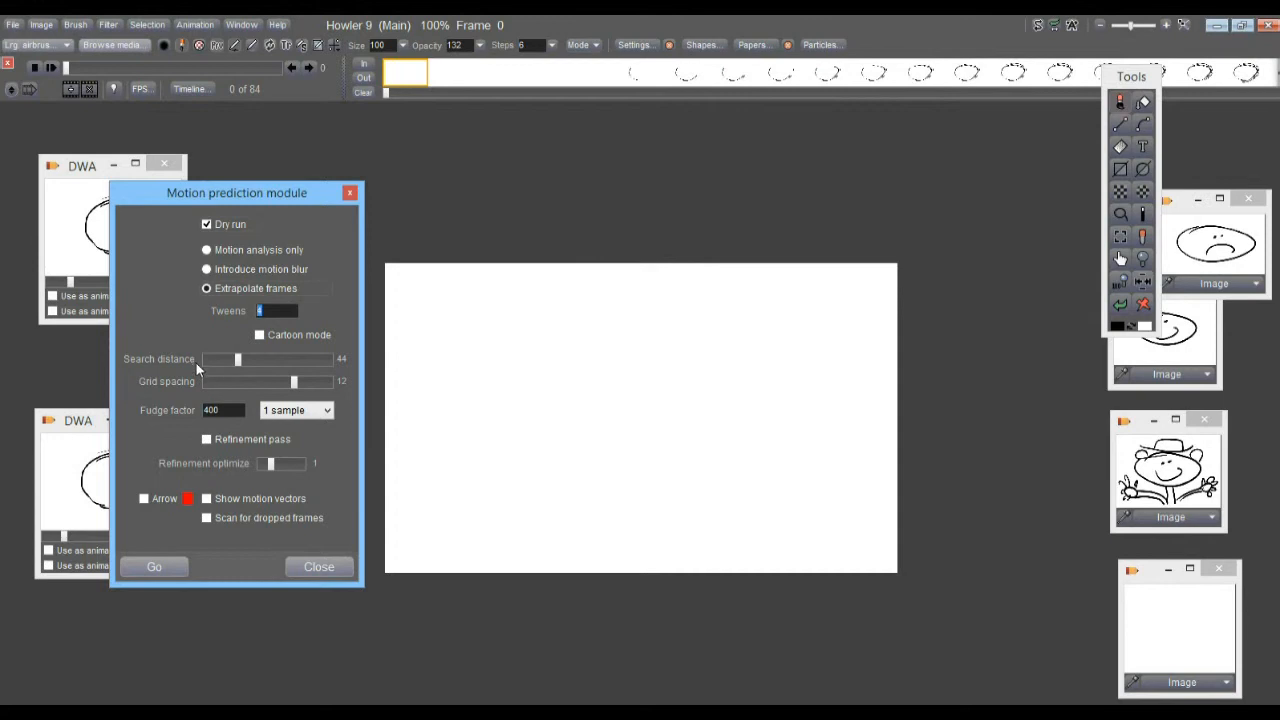
- Raise the tweens to 9 and repeat the motion prediction dry run
type("6")
left_click(158, 566)
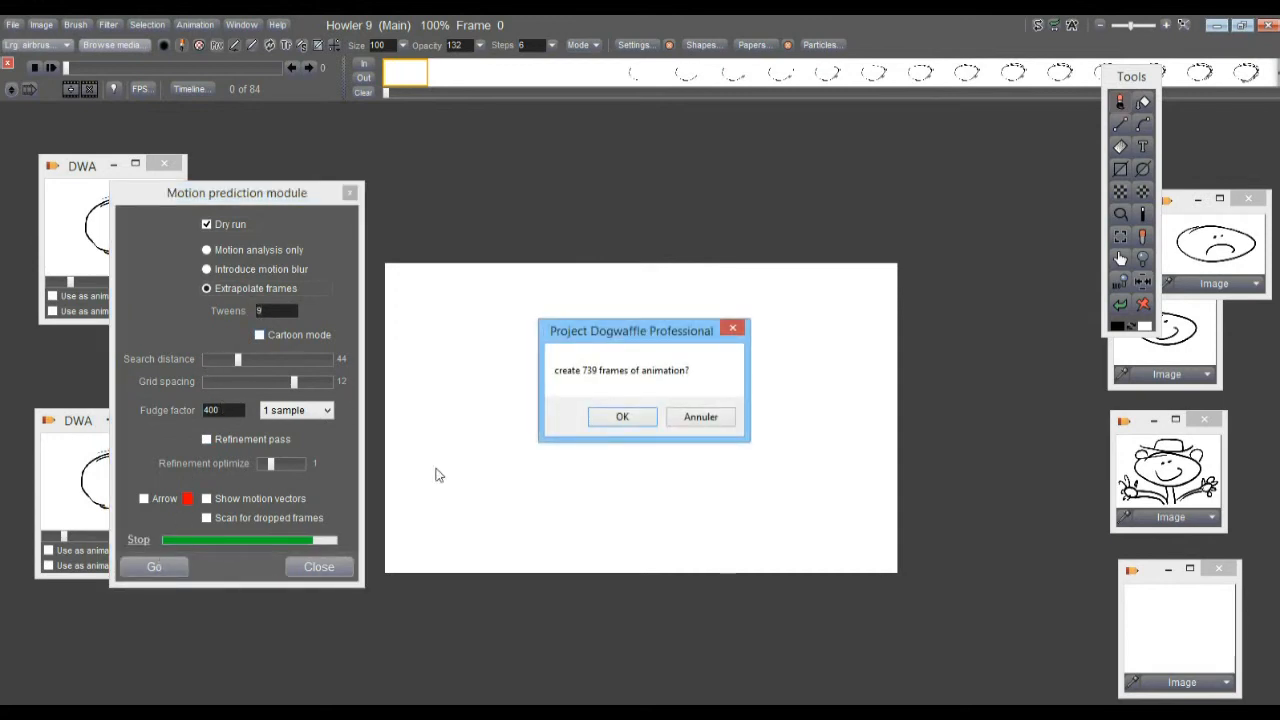
left_click(616, 417)
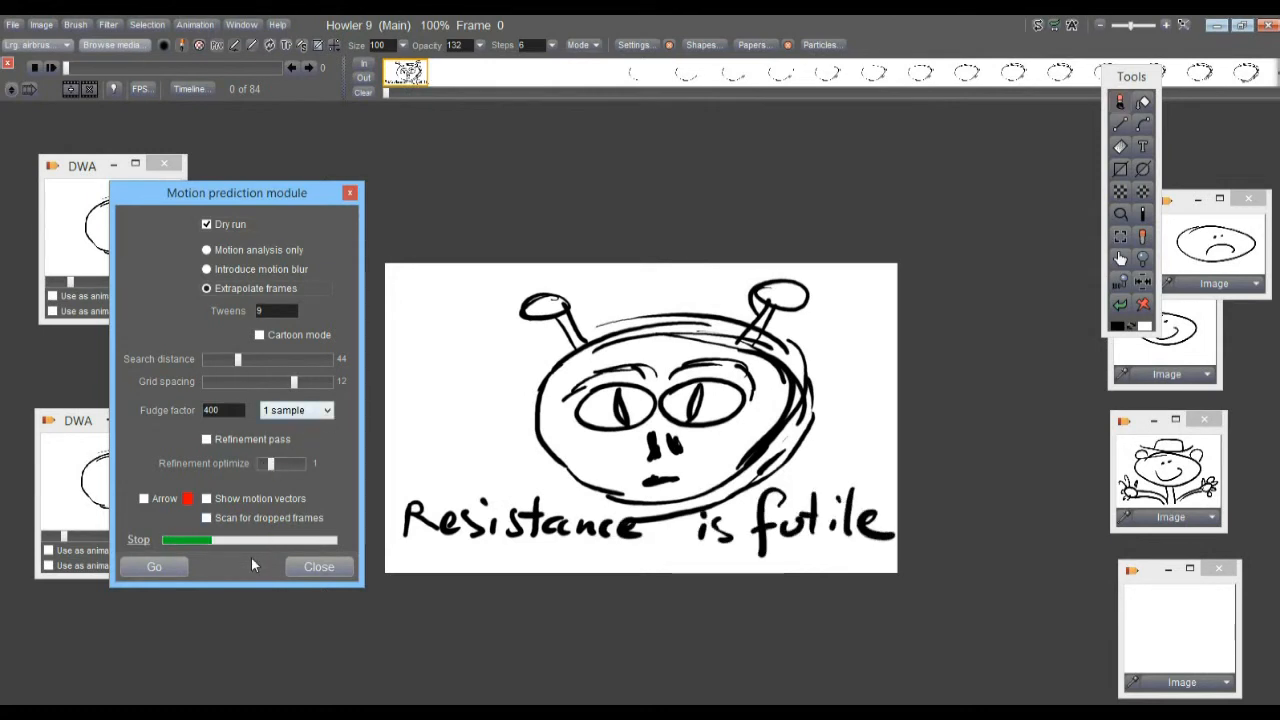
- Run the Motion prediction with Dry run turned off, approve creating the extrapolated frames, and close the module
left_click(207, 224)
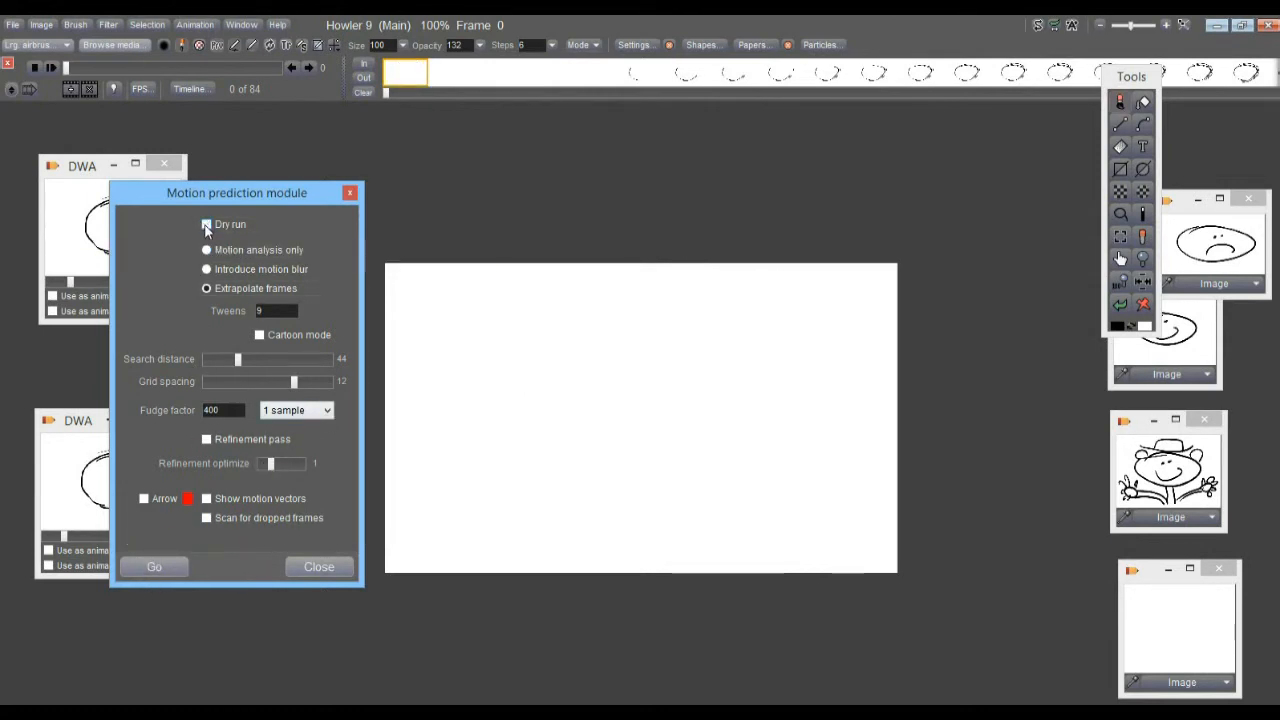
left_click(158, 566)
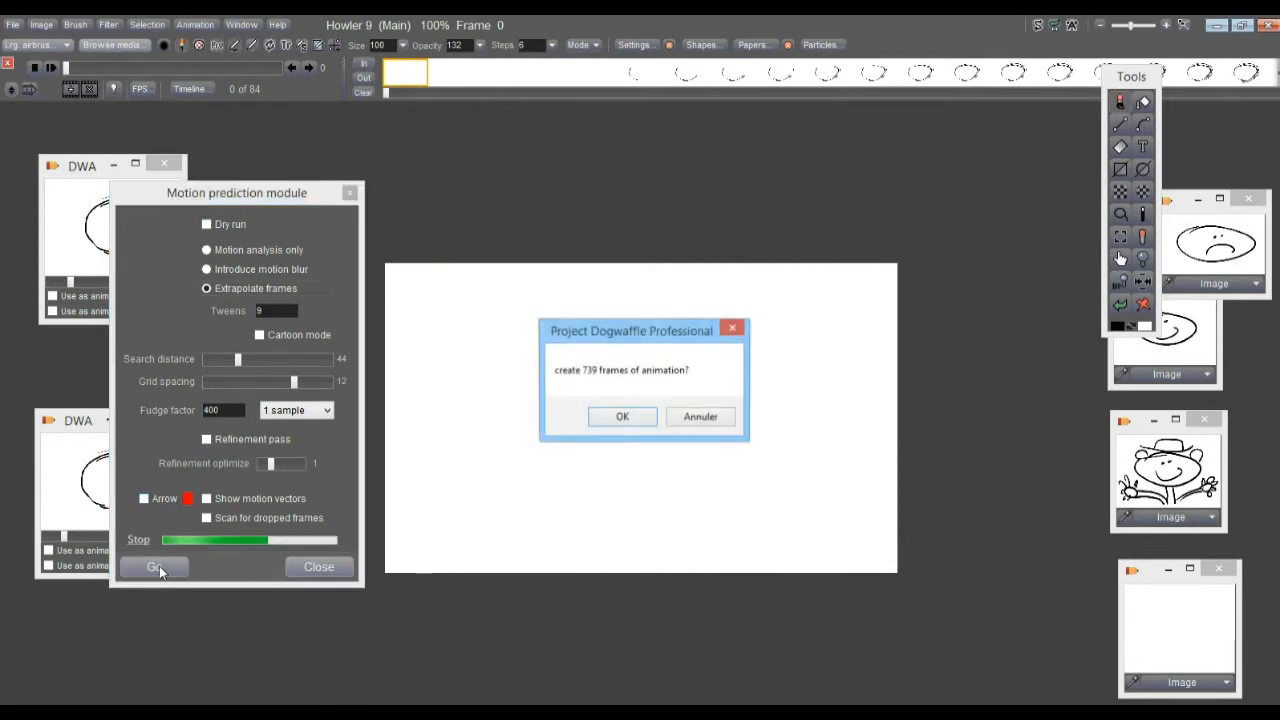
left_click(620, 416)
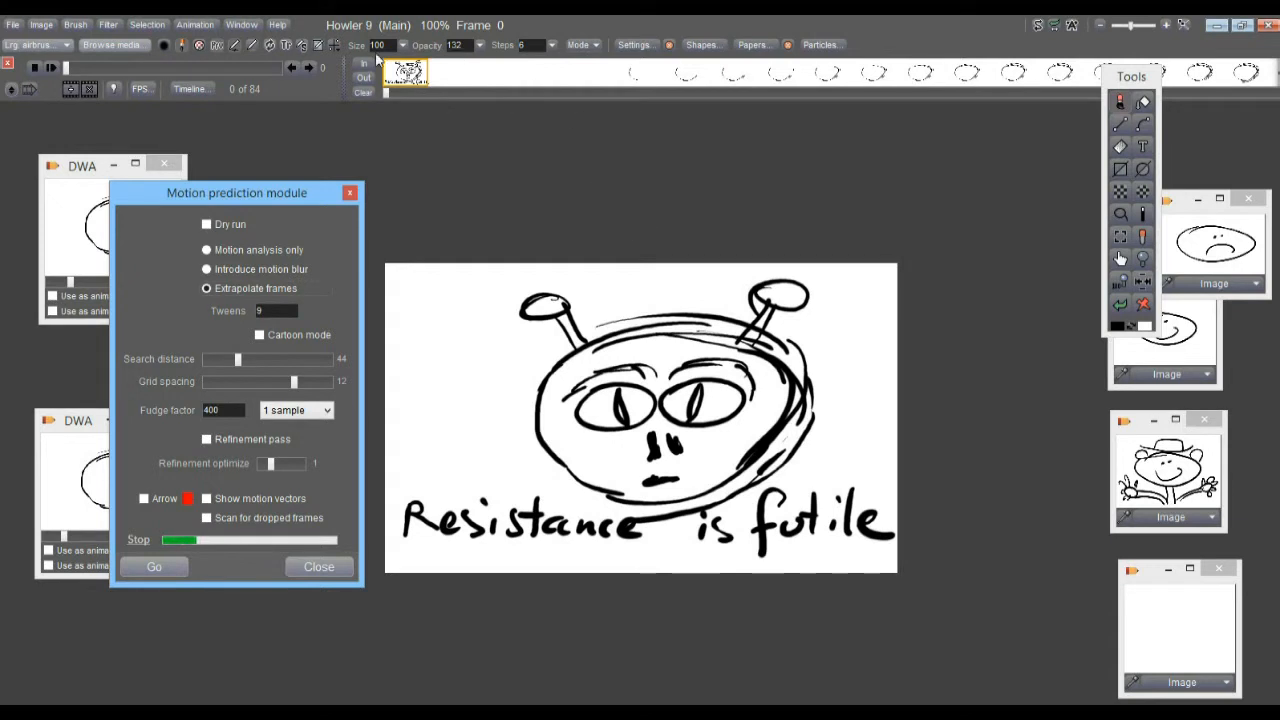
left_click(350, 193)
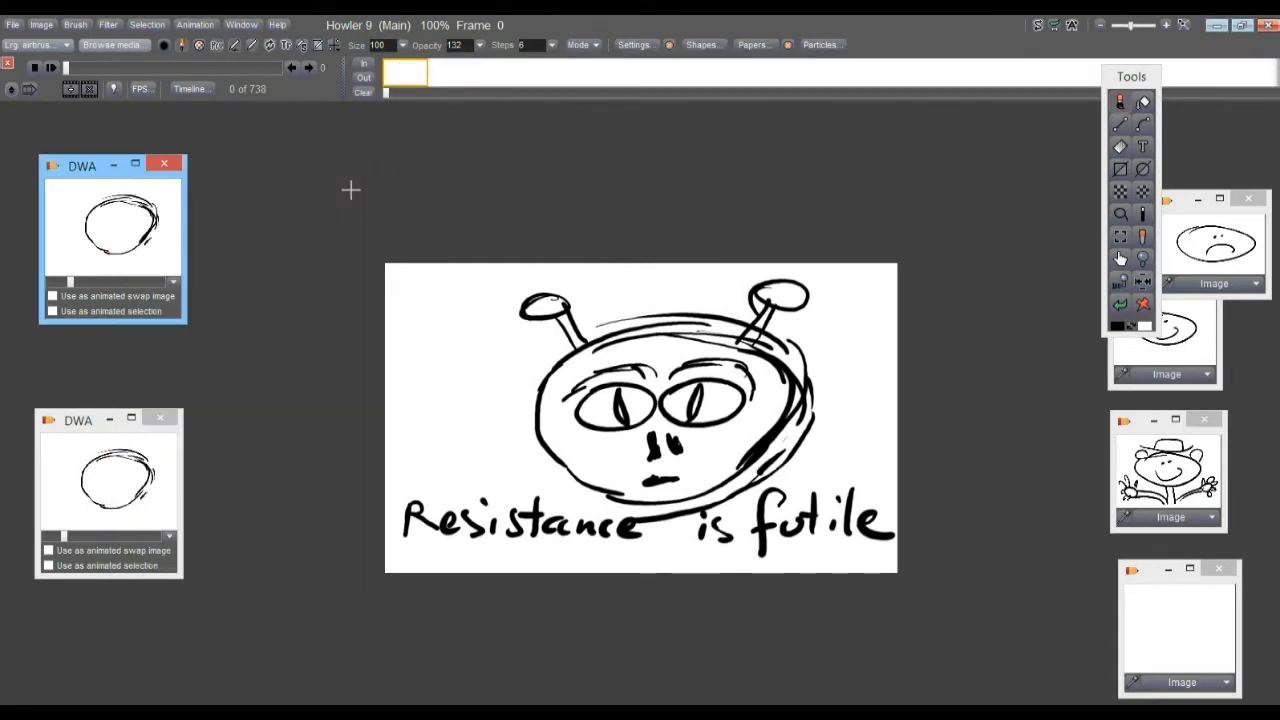
- Store the motion-predicted animation to disc and close its new thumbnail window
left_click(197, 25)
mouse_move(300, 90)
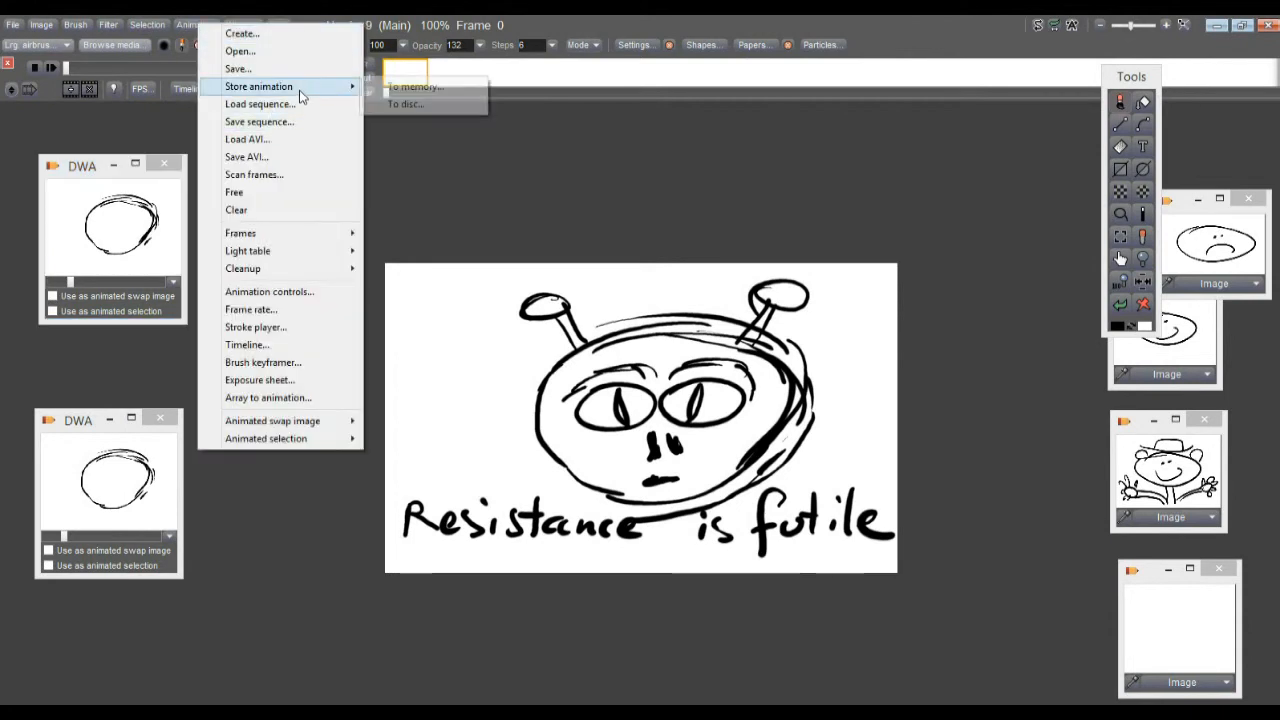
left_click(405, 104)
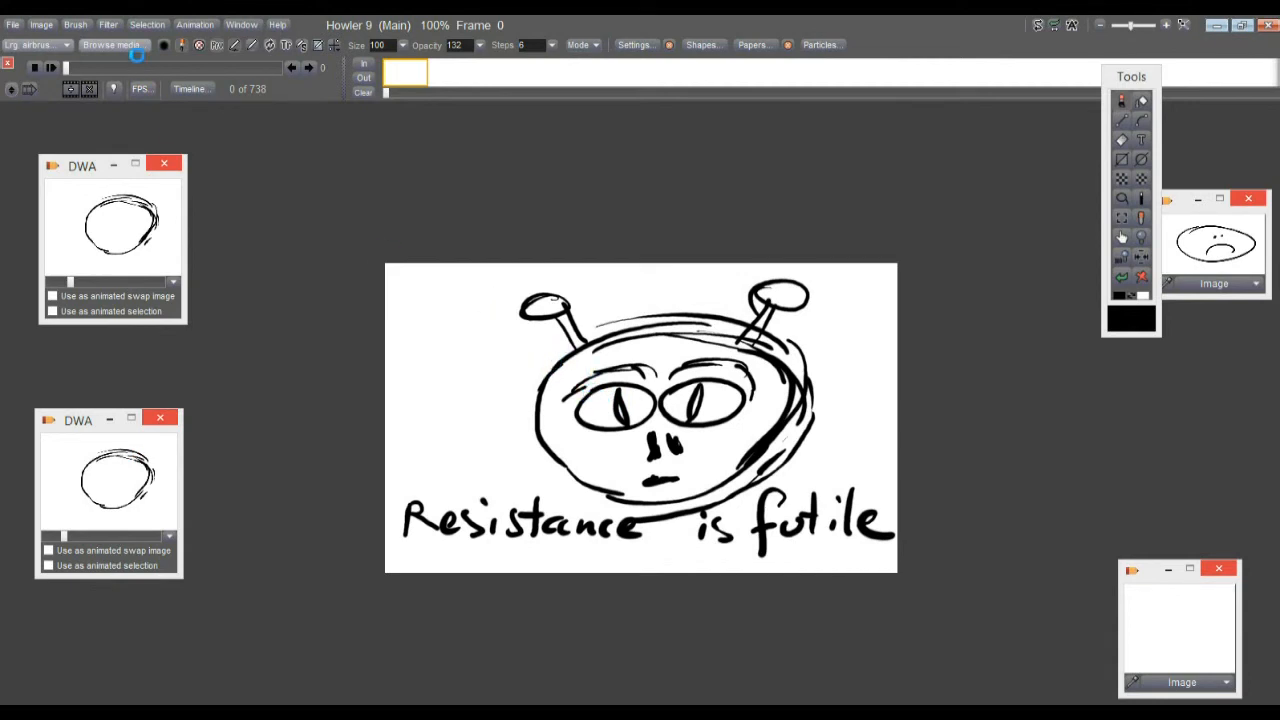
left_click(1139, 542)
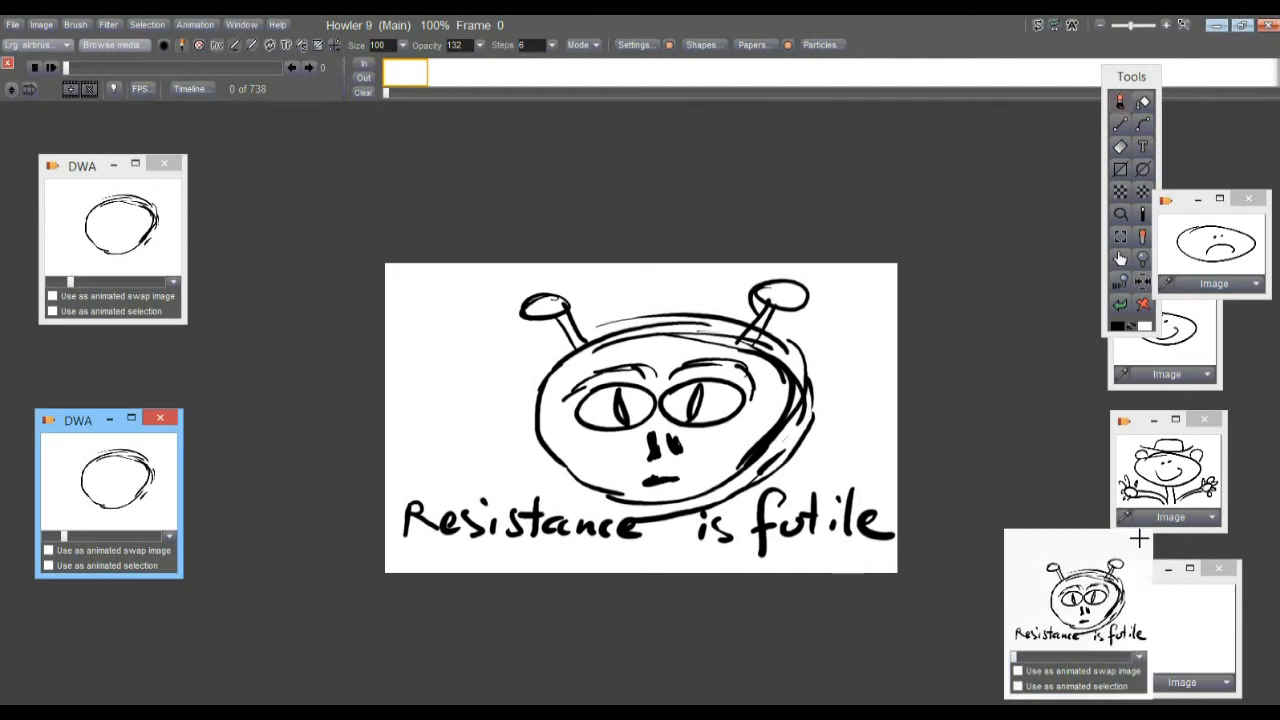
- Scrub the animation back to frame 0 and delete the finished-drawing frame that opens it
left_click(80, 68)
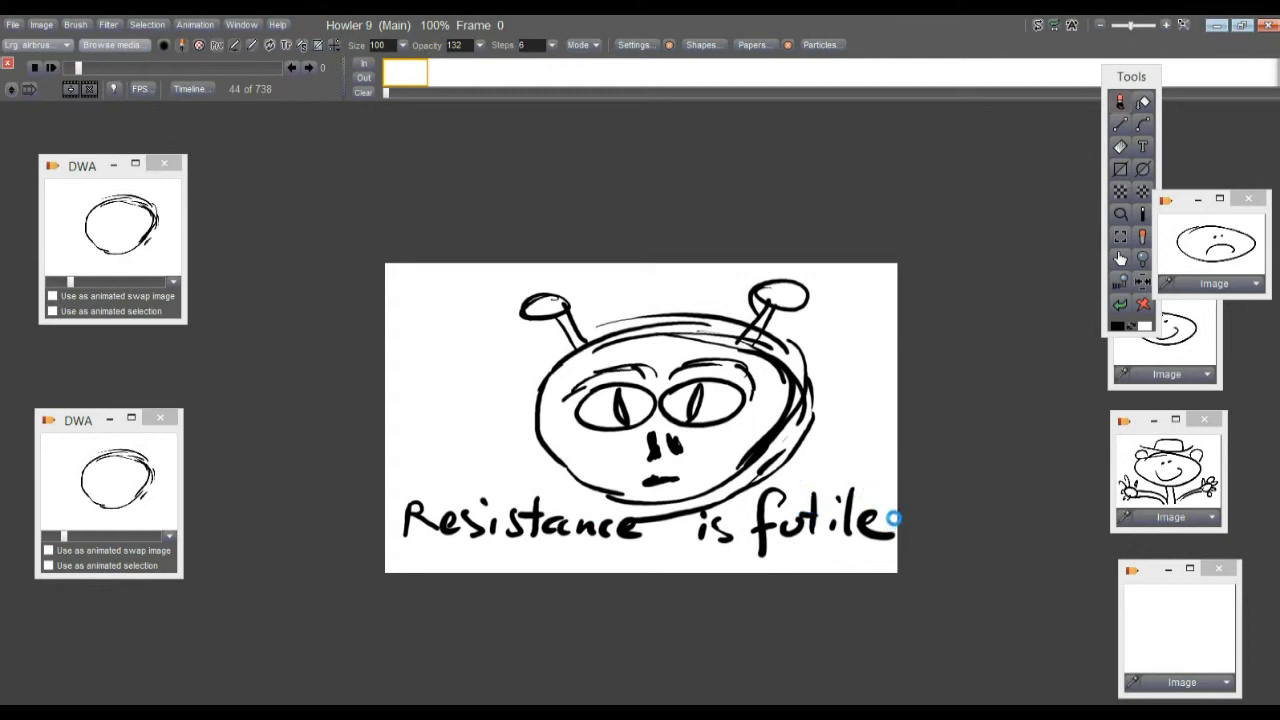
mouse_move(79, 67)
left_mouse_down()
mouse_move(143, 68)
mouse_move(59, 68)
left_mouse_up()
left_click(277, 69)
left_click_drag(285, 72, 64, 68)
left_click(89, 89)
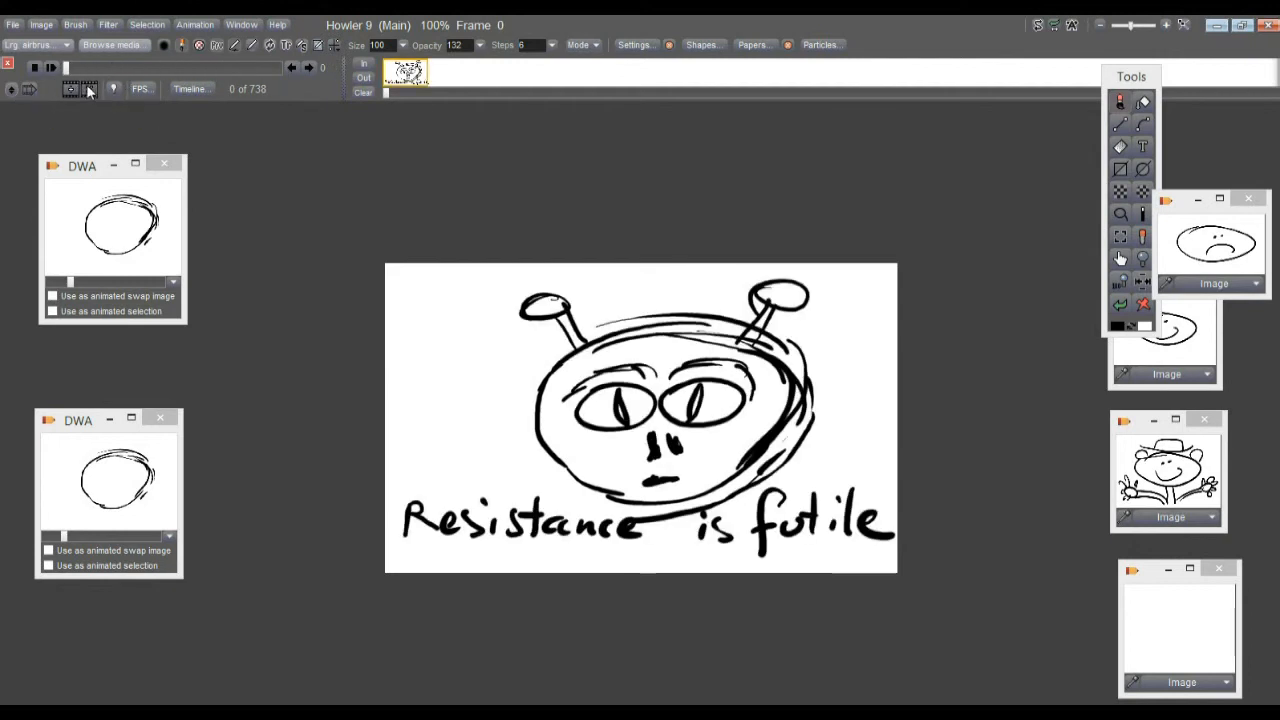
- Scrub to frame 27 and examine the faint in-between outline of the head up close
mouse_move(67, 69)
left_mouse_down()
mouse_move(276, 68)
mouse_move(75, 68)
left_mouse_up()
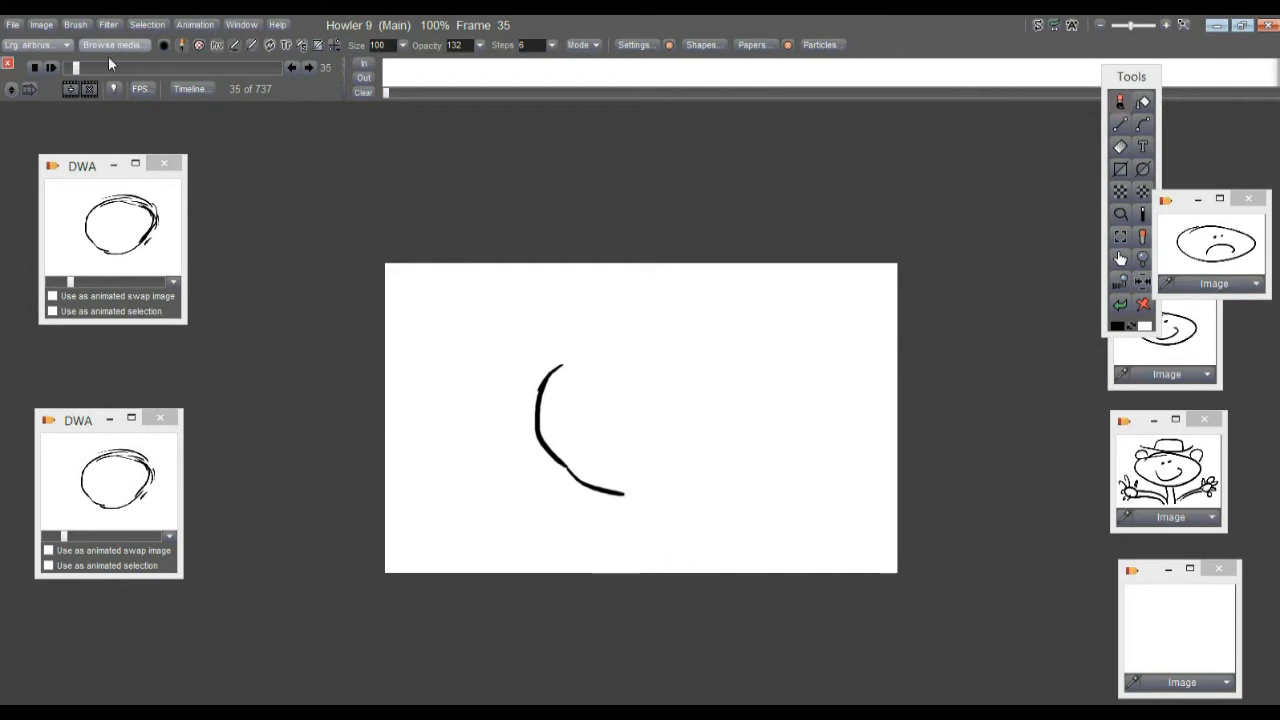
scroll(503, 429, "up", 6)
left_click_drag(440, 459, 580, 370)
left_click_drag(73, 68, 74, 72)
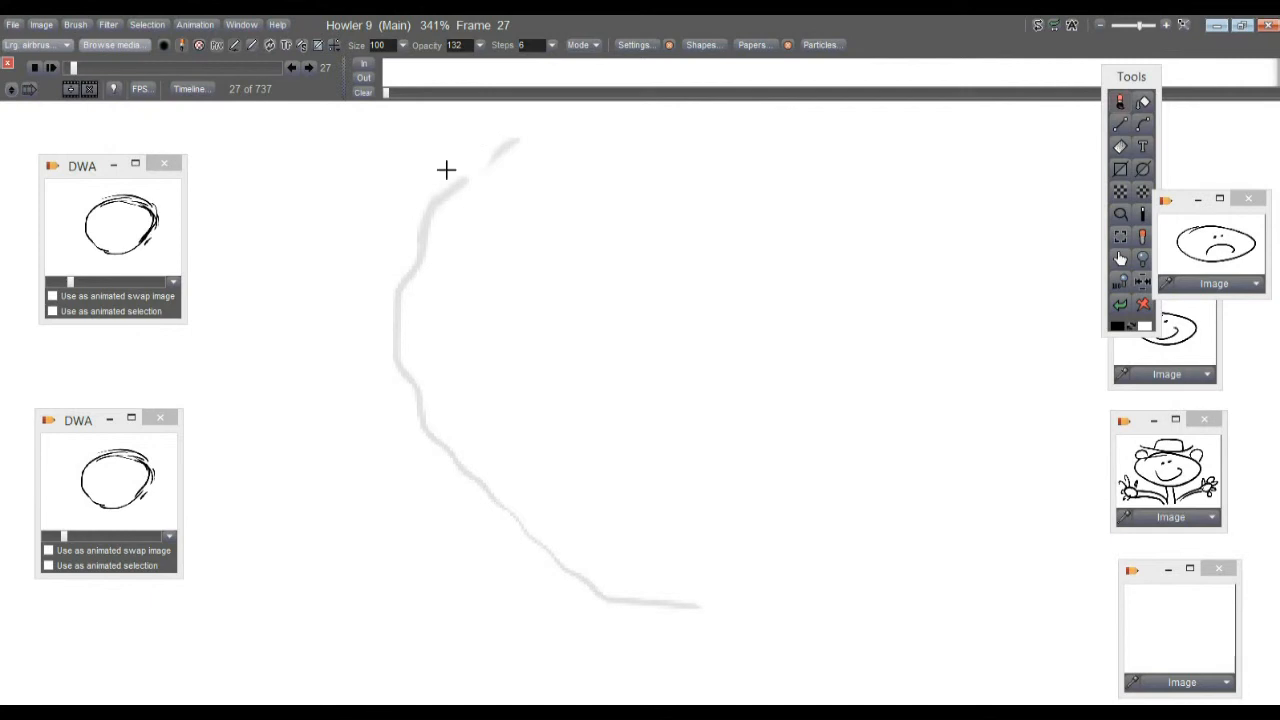
- Paint two arrows and, with brush size 37, a curved stroke near the faint outline in frame 27, undoing these marks
mouse_move(326, 443)
left_mouse_down()
mouse_move(460, 377)
mouse_move(470, 440)
left_mouse_up()
mouse_move(345, 205)
left_mouse_down()
mouse_move(511, 209)
mouse_move(512, 268)
left_mouse_up()
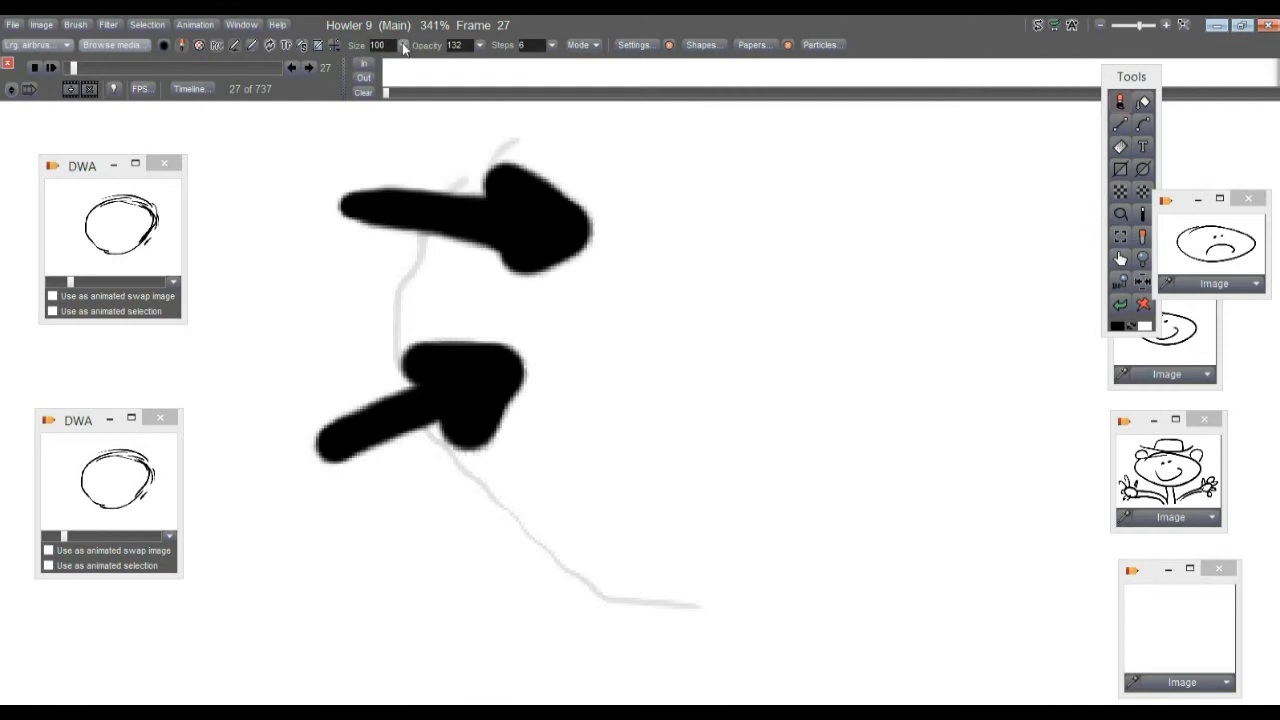
left_click_drag(404, 47, 350, 75)
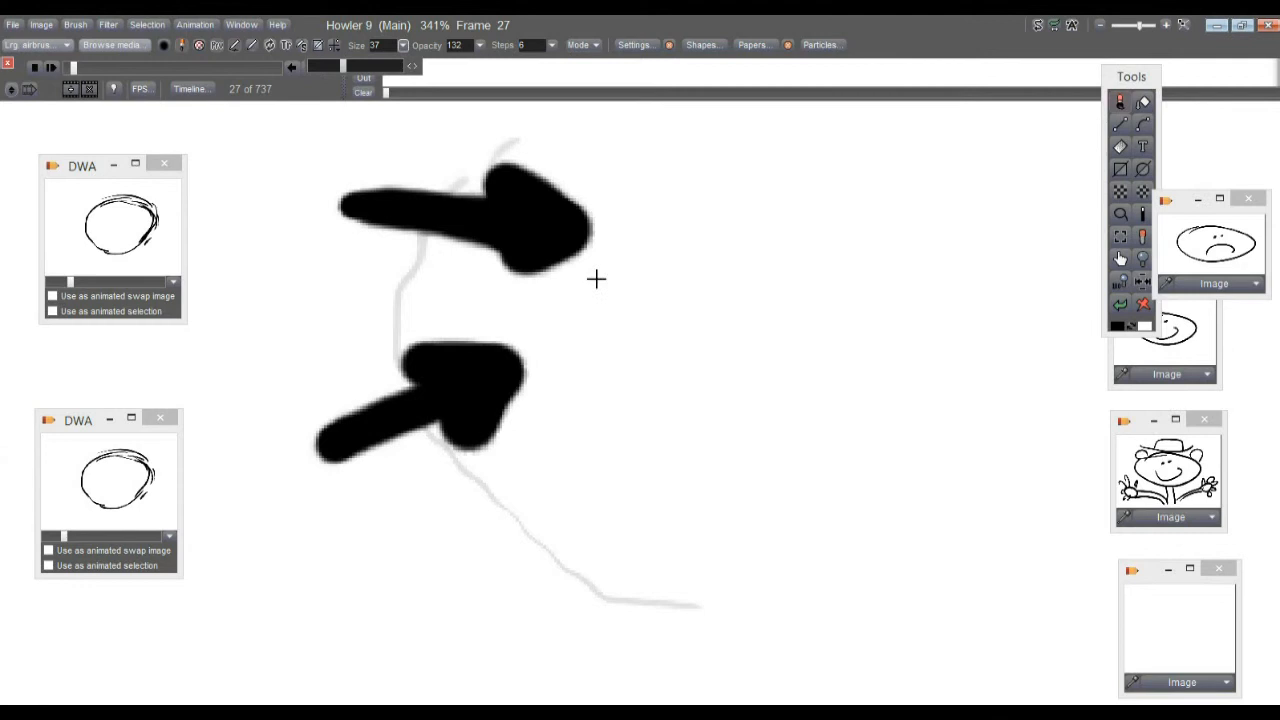
left_click(1120, 306)
left_click(1120, 306)
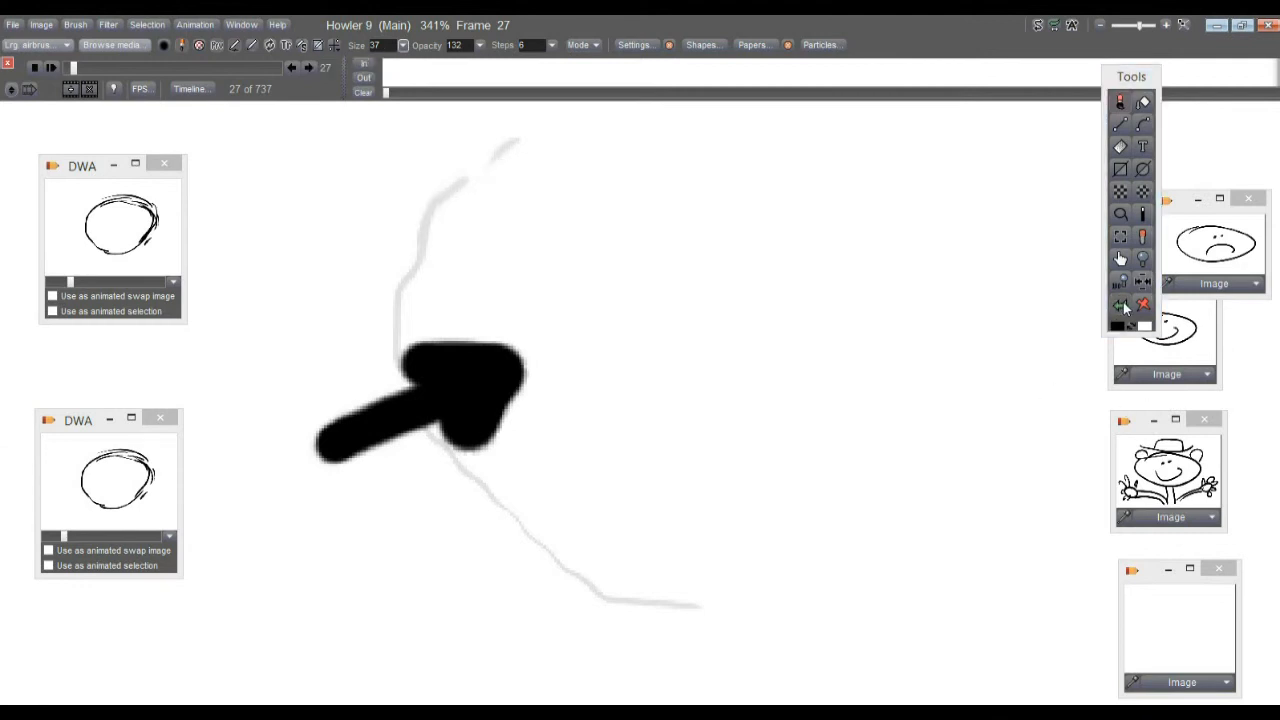
left_click(1121, 306)
left_click(1122, 307)
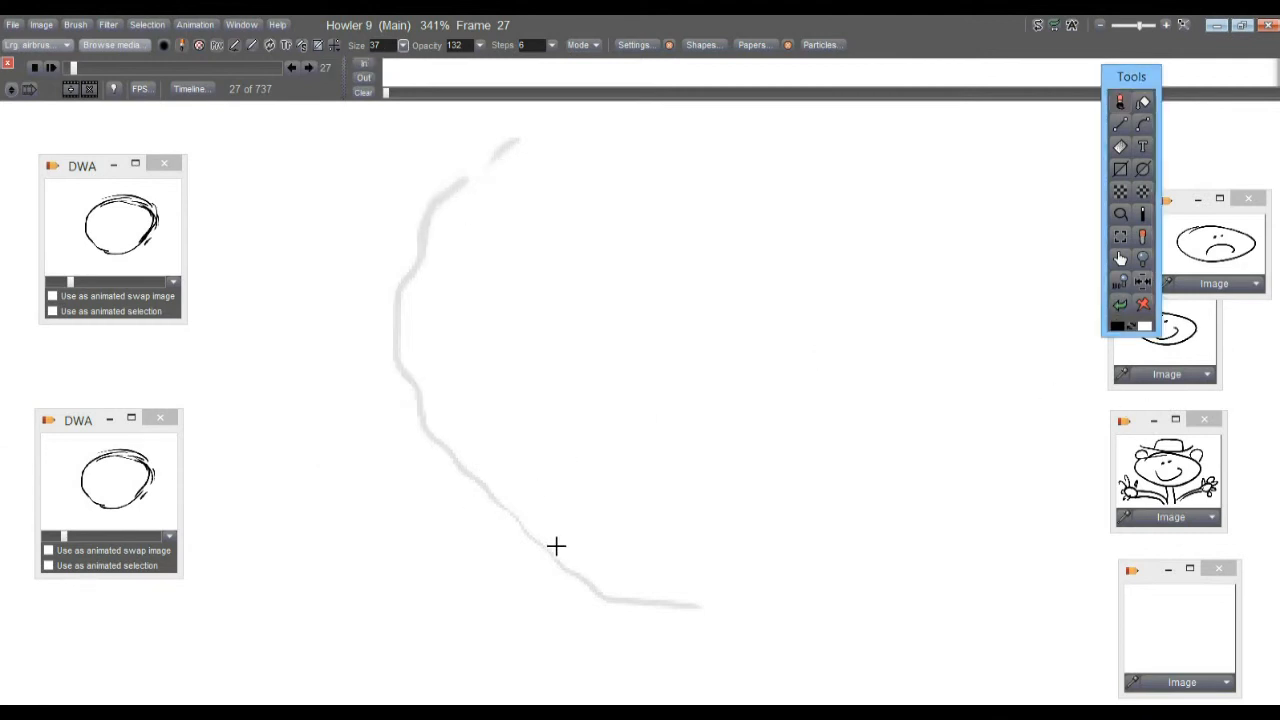
mouse_move(484, 202)
left_mouse_down()
mouse_move(434, 297)
mouse_move(531, 477)
mouse_move(596, 528)
left_mouse_up()
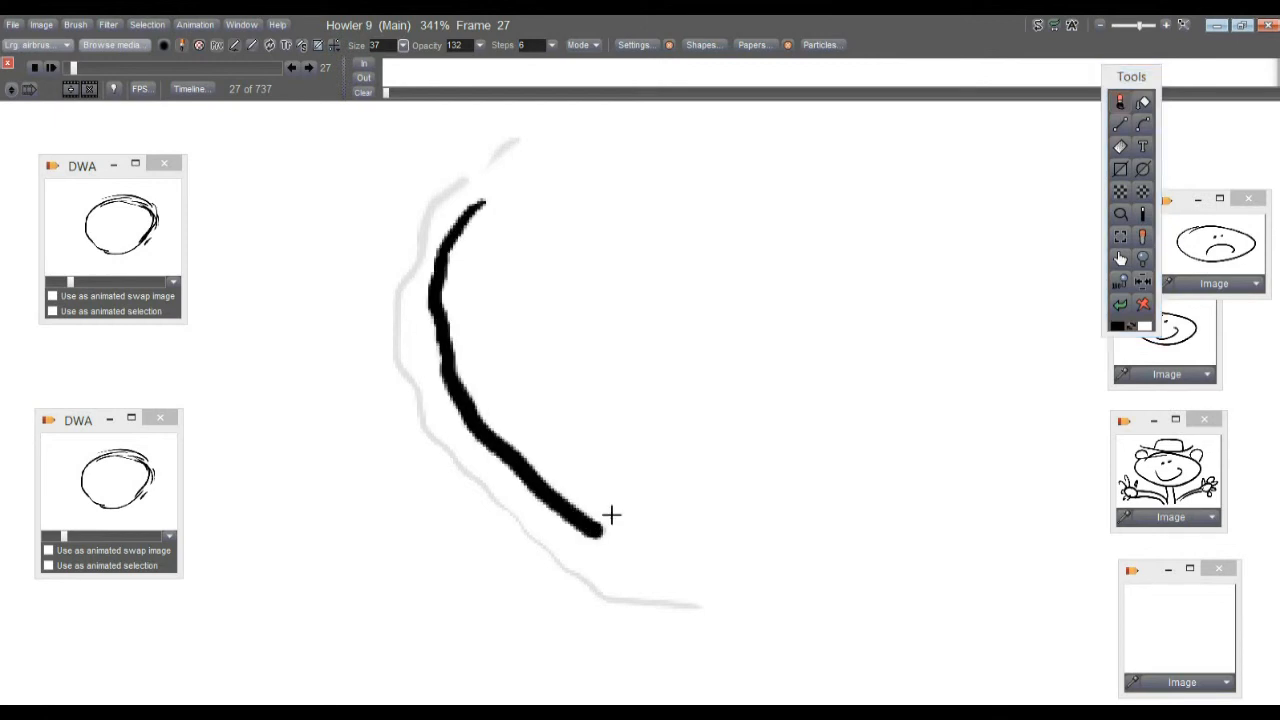
left_click(1120, 306)
- Scrub forward to frame 115 and inspect the overlapping strokes of the head outline
left_click_drag(73, 70, 72, 72)
mouse_move(78, 70)
left_mouse_down()
mouse_move(83, 54)
mouse_move(99, 58)
left_mouse_up()
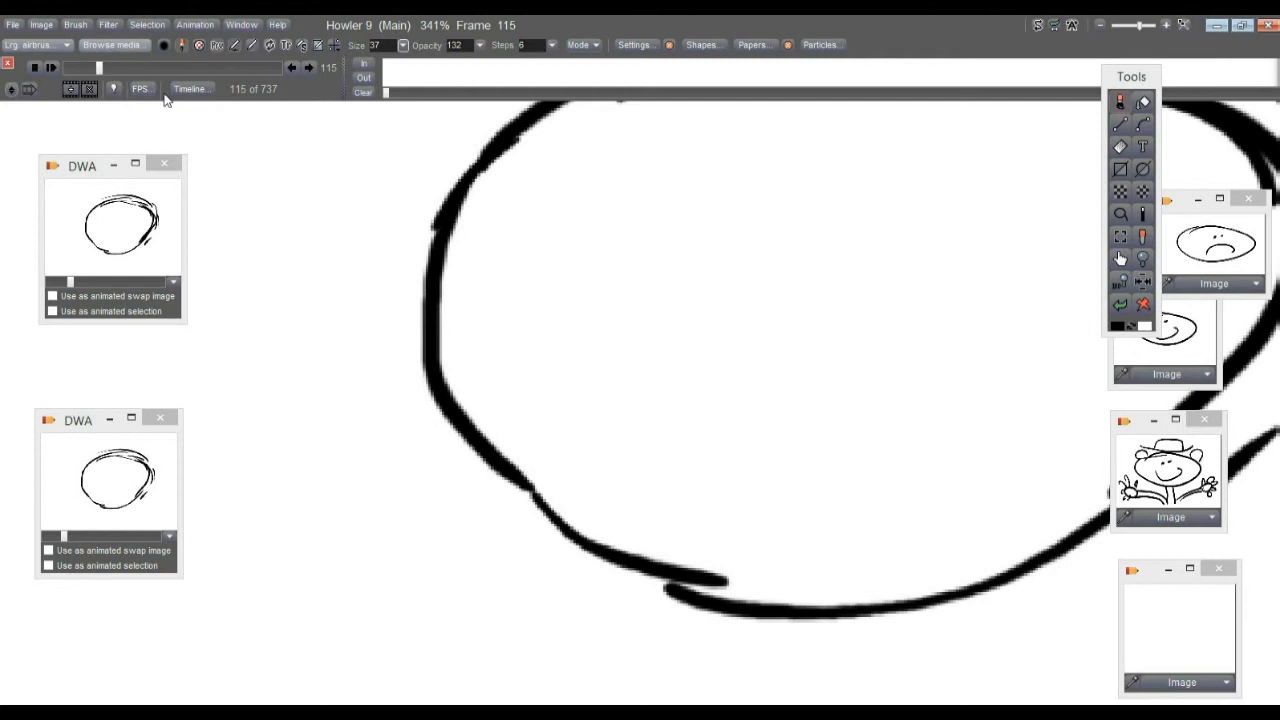
scroll(830, 344, "down", 3)
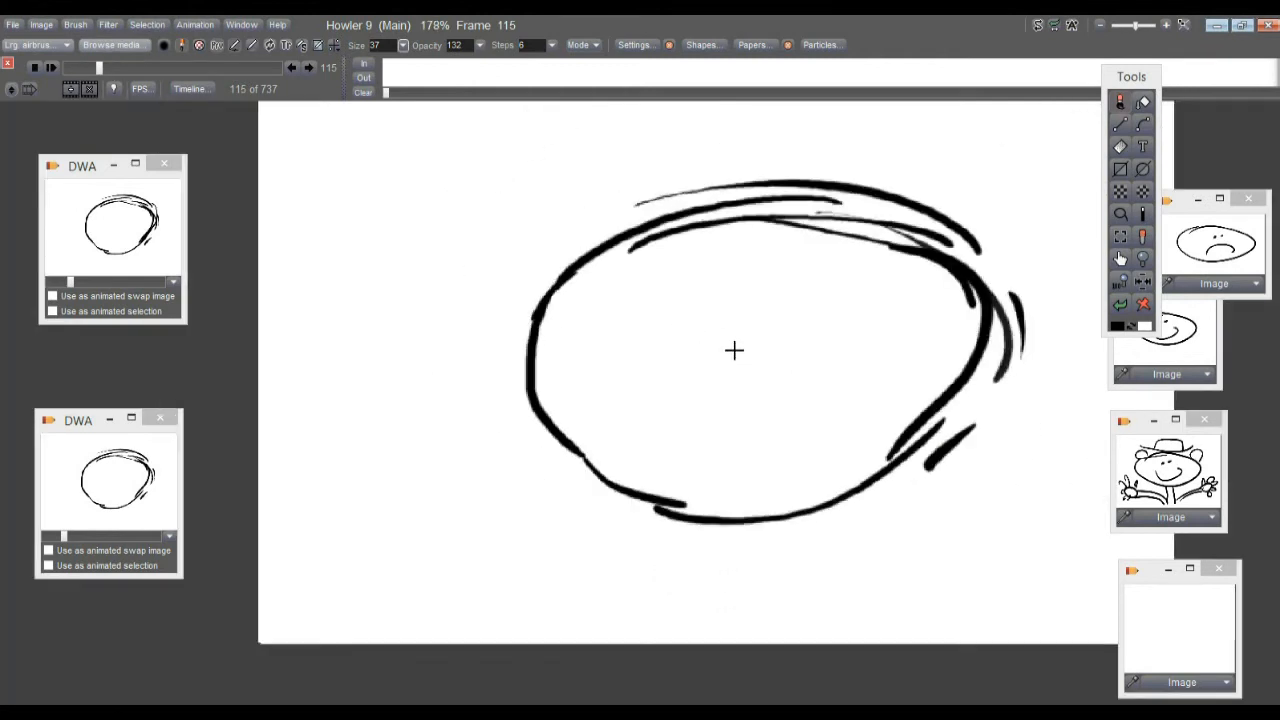
left_click_drag(829, 250, 650, 320)
scroll(690, 305, "up", 3)
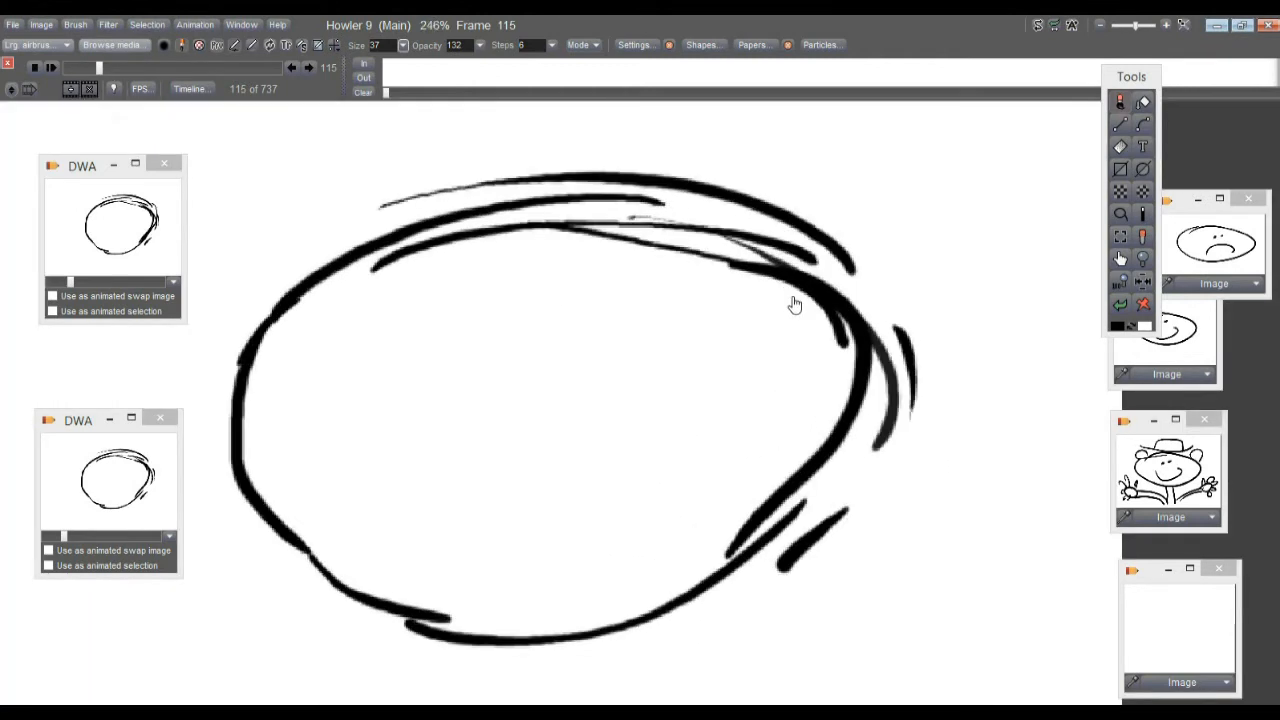
- Scrub to frame 394 and examine the facial features and the partly written lettering
mouse_move(99, 70)
left_mouse_down()
mouse_move(74, 68)
mouse_move(177, 70)
left_mouse_up()
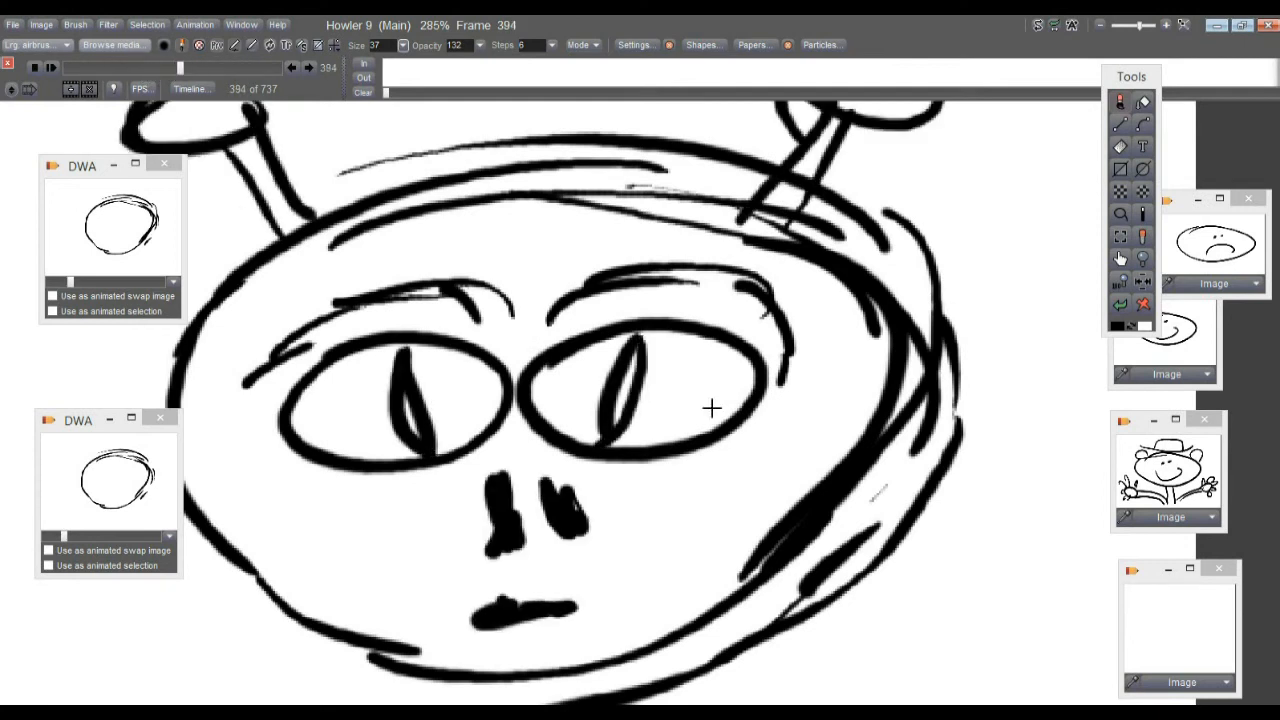
scroll(700, 445, "down", 5)
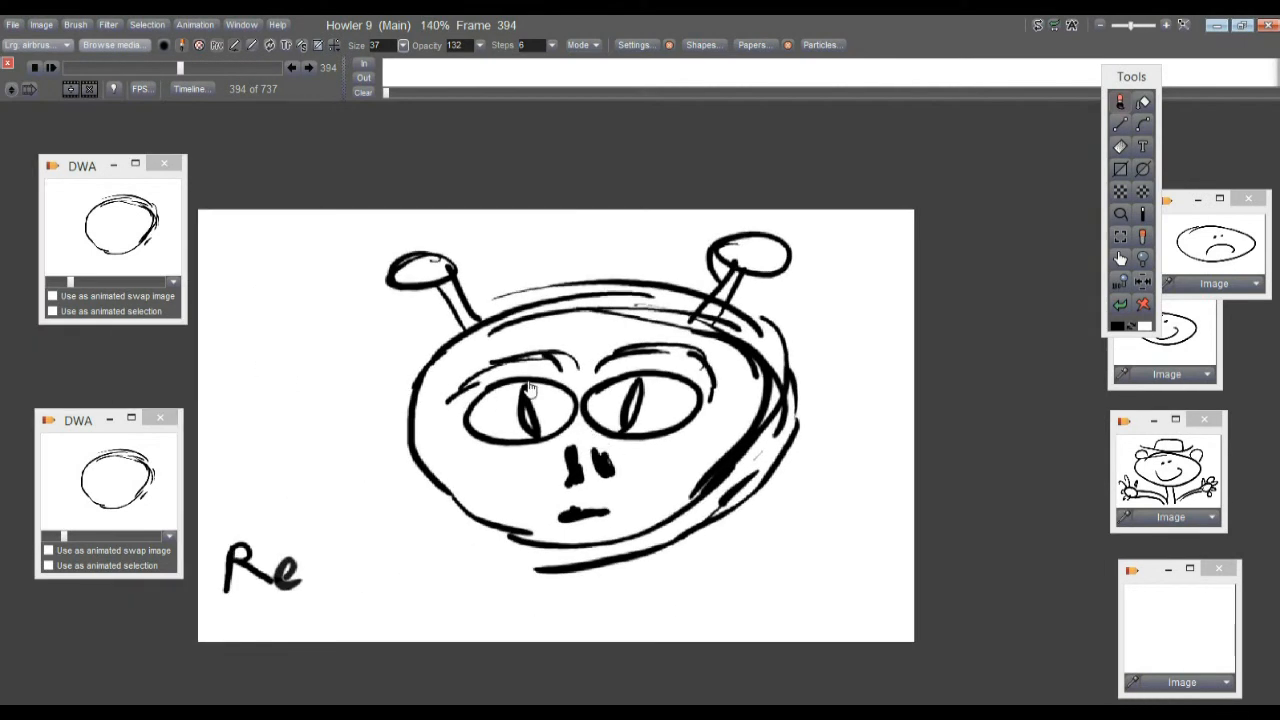
left_click_drag(537, 390, 585, 365)
left_click_drag(381, 532, 423, 494)
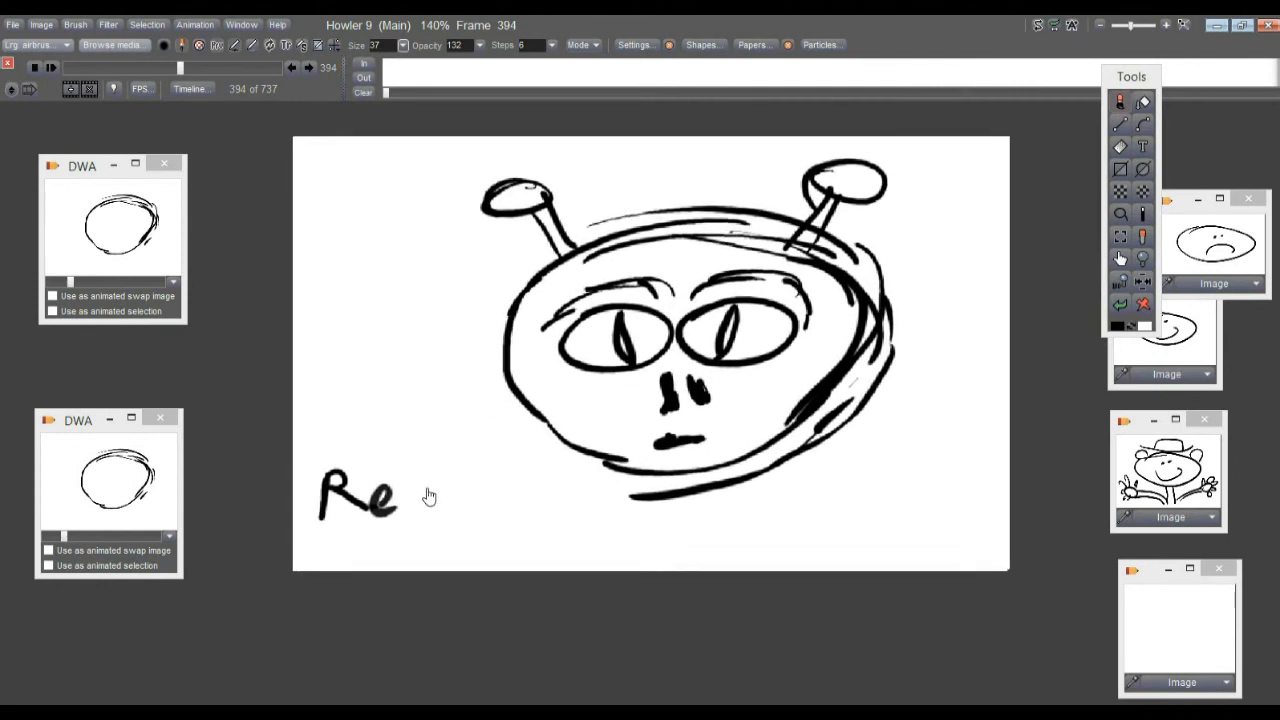
scroll(437, 503, "up", 4)
- Scrub back to frame 44 and forward through frame 474 to frame 634 to review how the drawing builds up
mouse_move(178, 70)
left_mouse_down()
mouse_move(201, 67)
mouse_move(78, 67)
left_mouse_up()
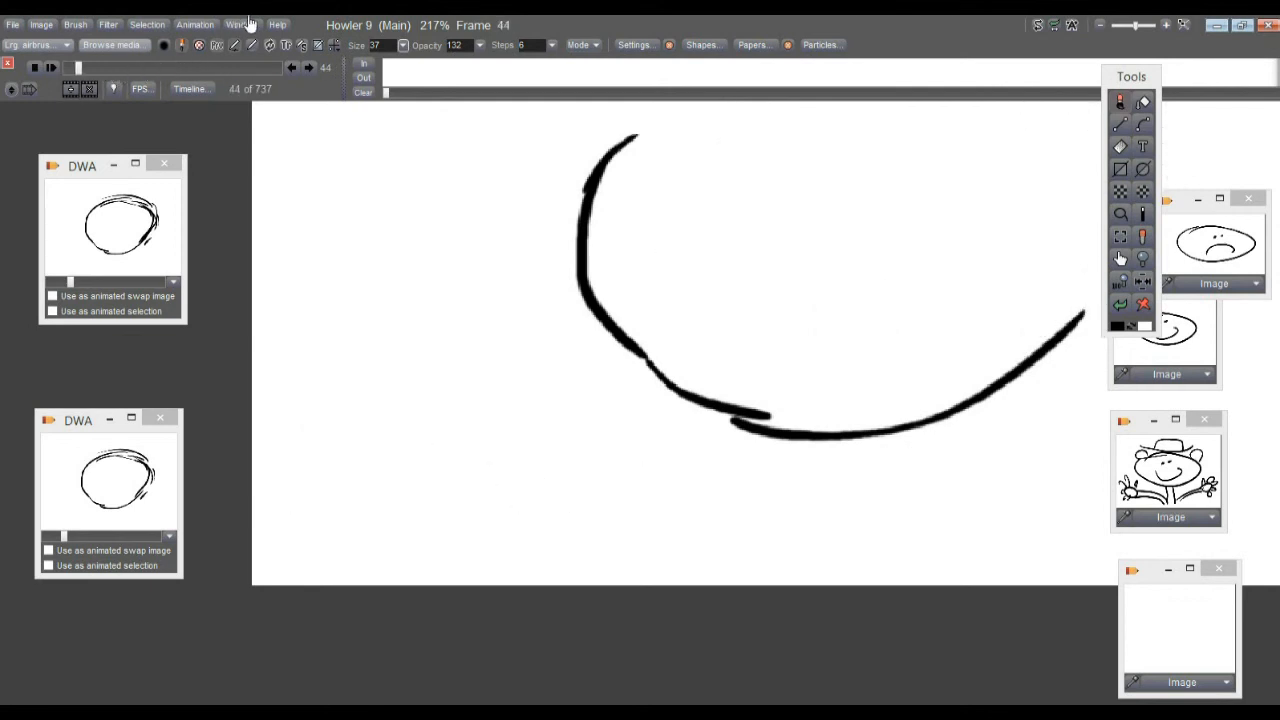
left_click_drag(264, 68, 204, 68)
scroll(764, 320, "down", 3)
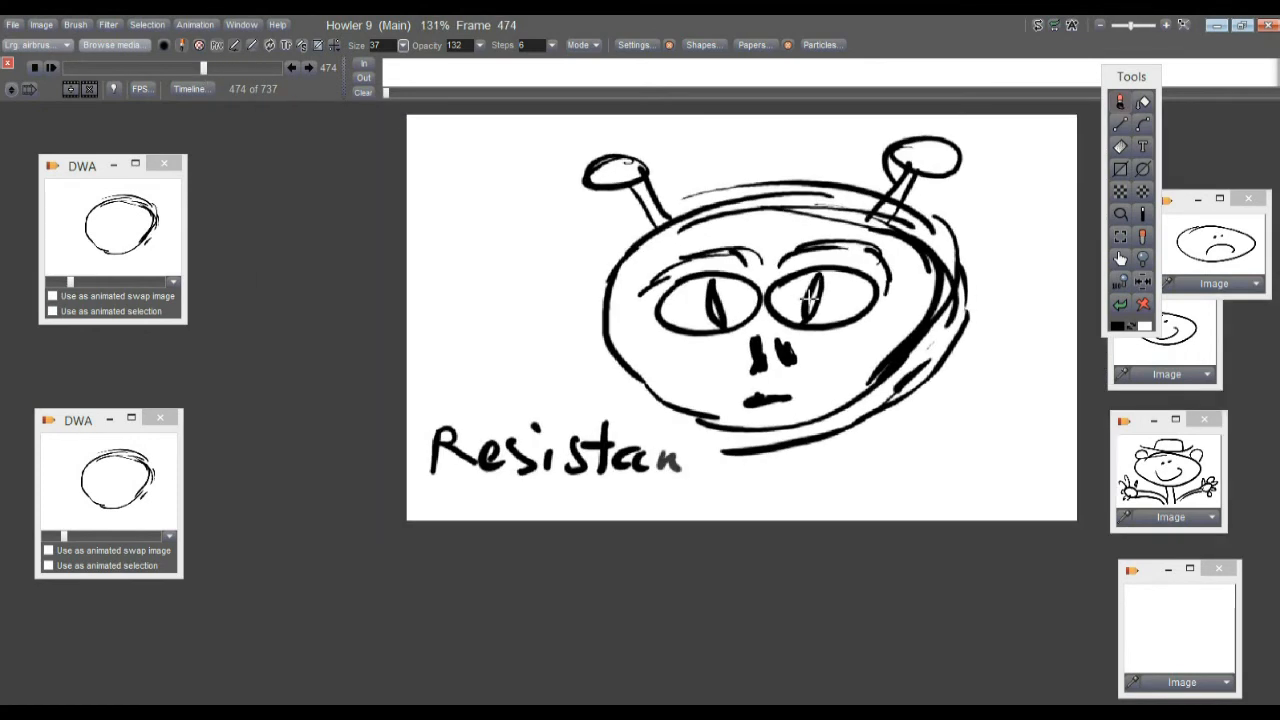
mouse_move(154, 69)
left_mouse_down()
mouse_move(95, 70)
mouse_move(250, 69)
left_mouse_up()
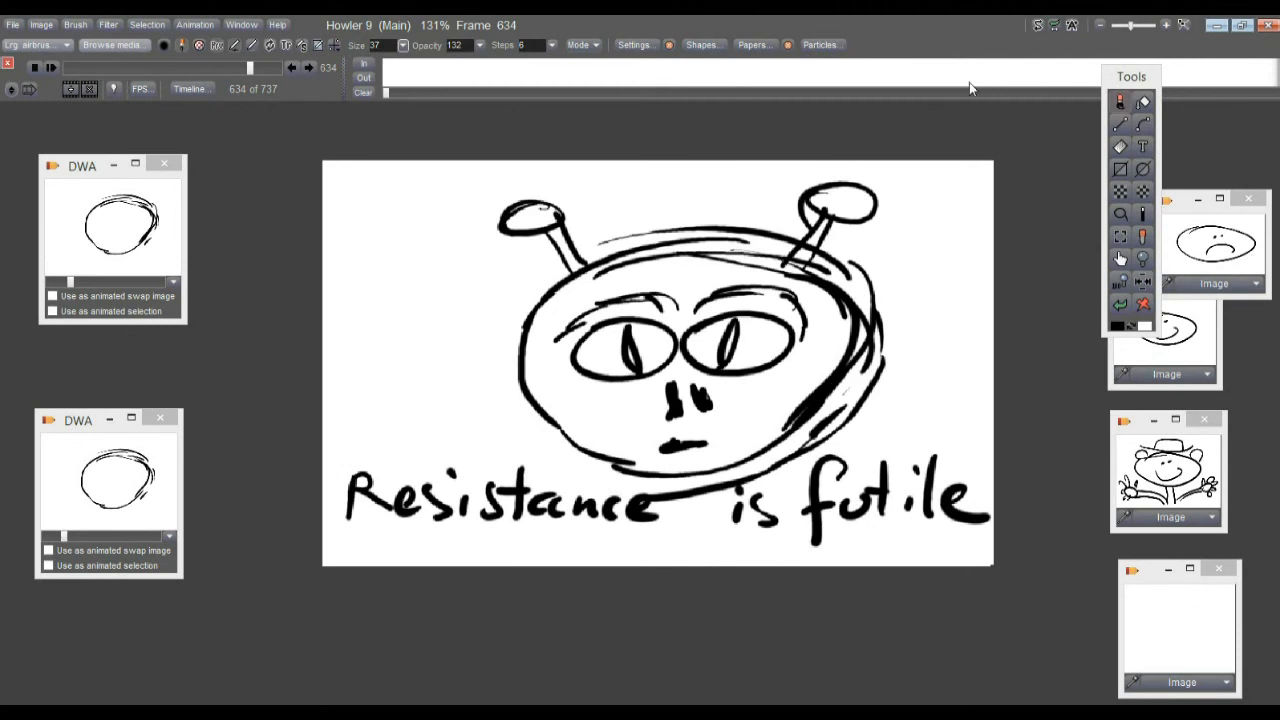
- Move the Tools palette clear of the stored images and activate the brush selector at frame 0
left_click_drag(1131, 77, 1096, 60)
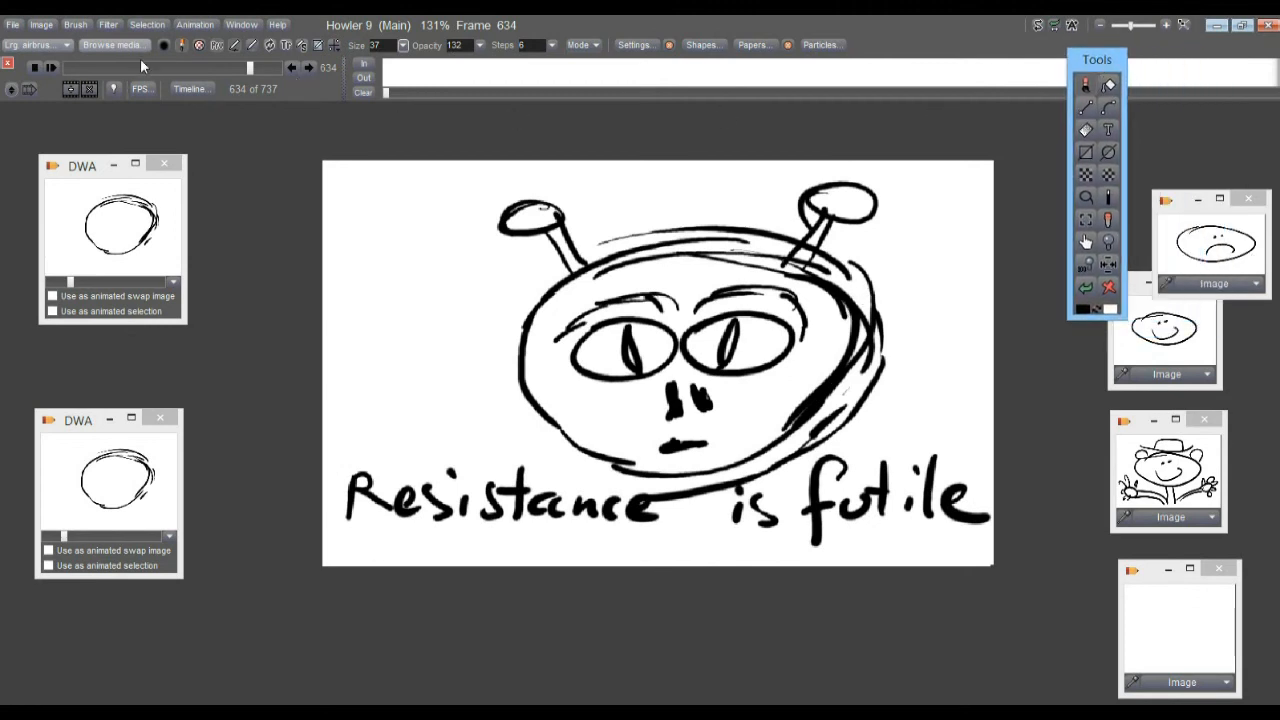
left_click_drag(102, 67, 46, 117)
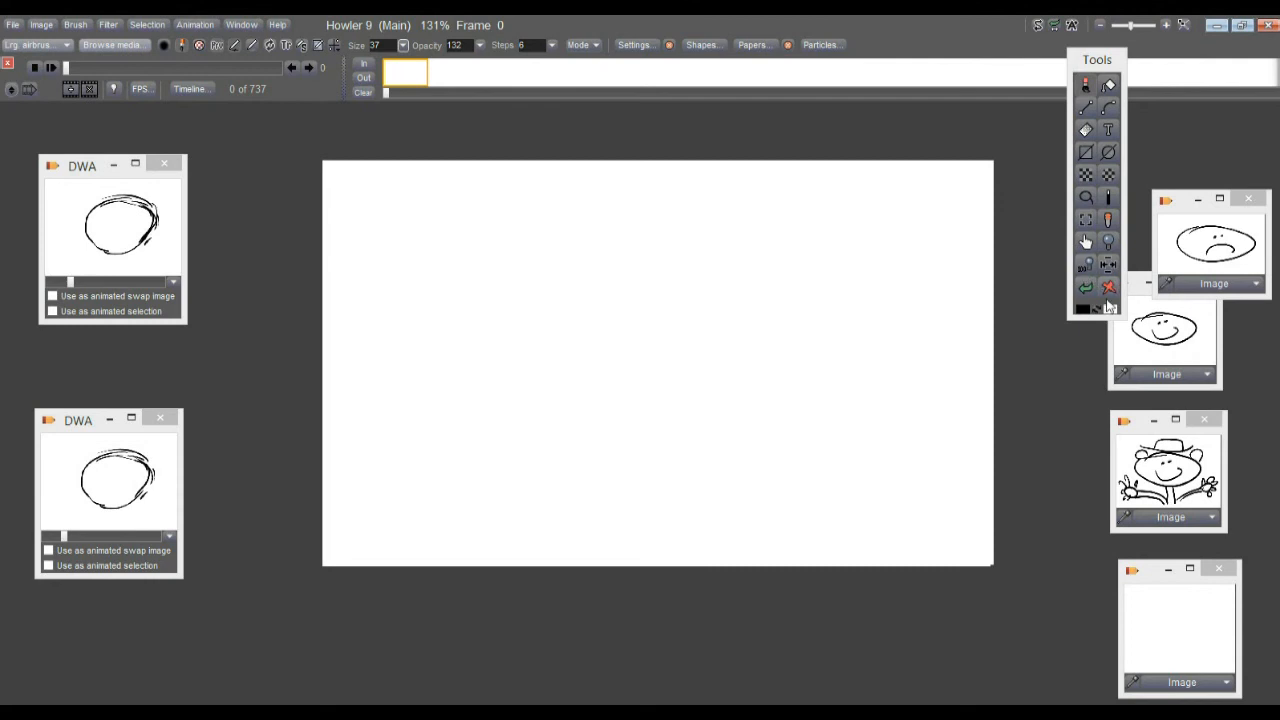
left_click(1085, 219)
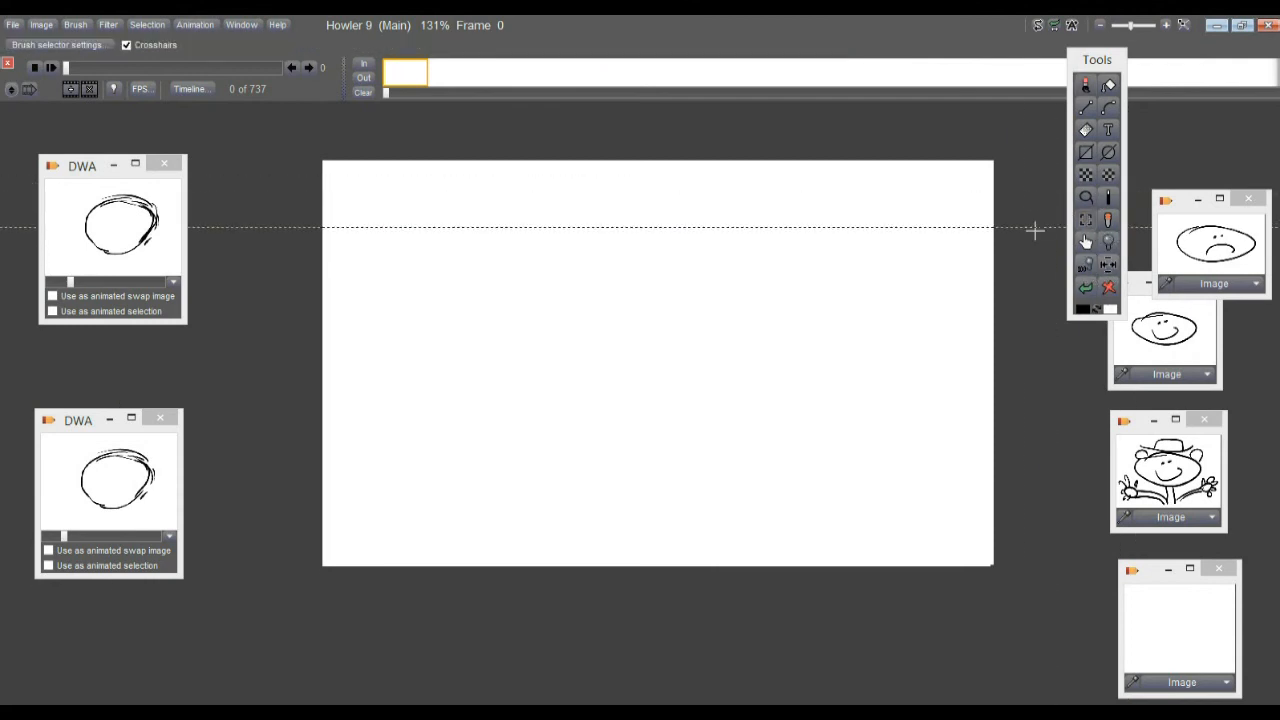